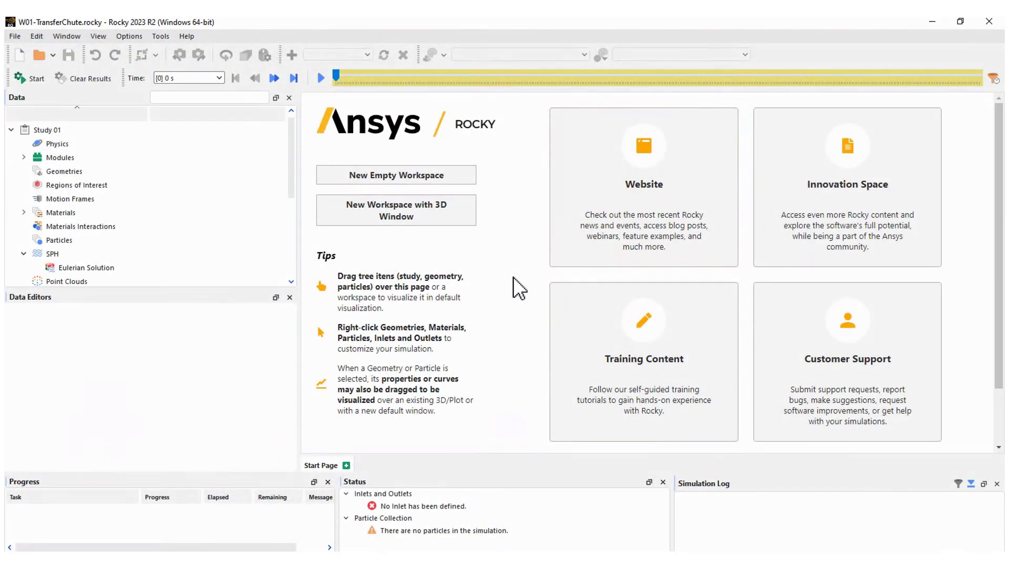
# Name the study "Study 01 - Transfer Chute", enter customer Rocky DEM, and describe 1000 t/h inlet flow, 2.5 m/s feed conveyor speed and 12 s duration.
pyautogui.click(74, 130)
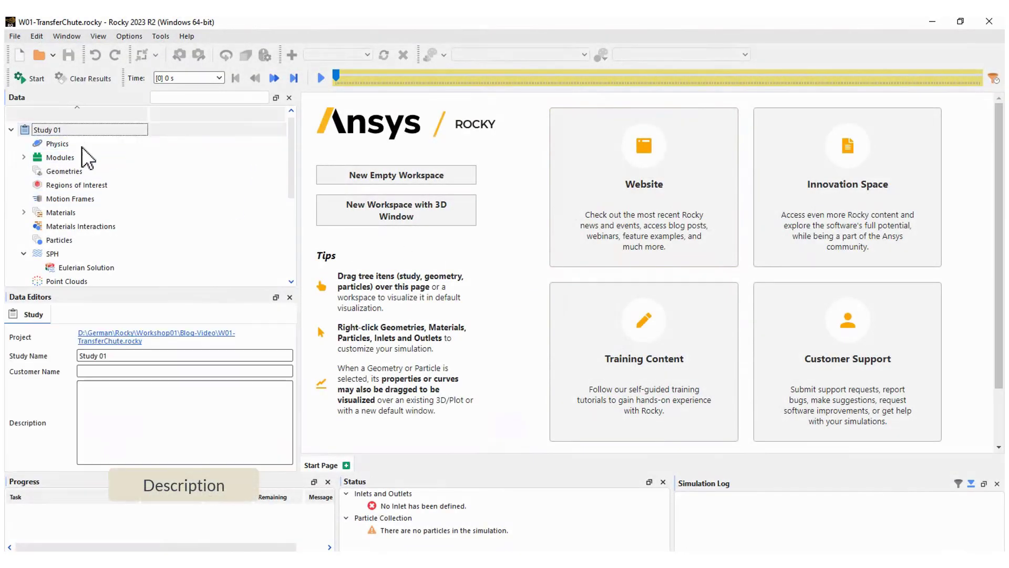
pyautogui.click(137, 356)
pyautogui.write('- Transfer Chute')
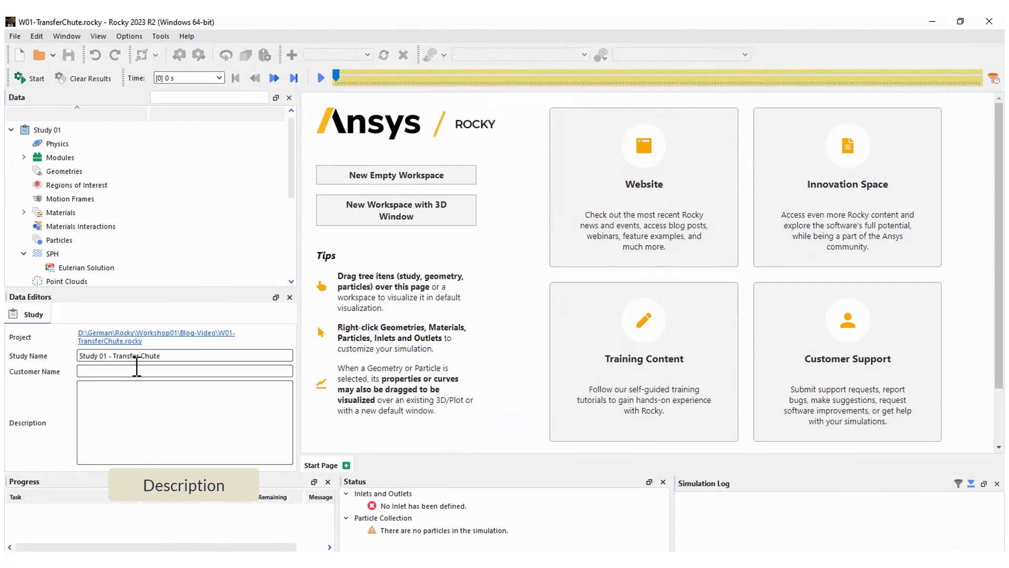
pyautogui.click(136, 369)
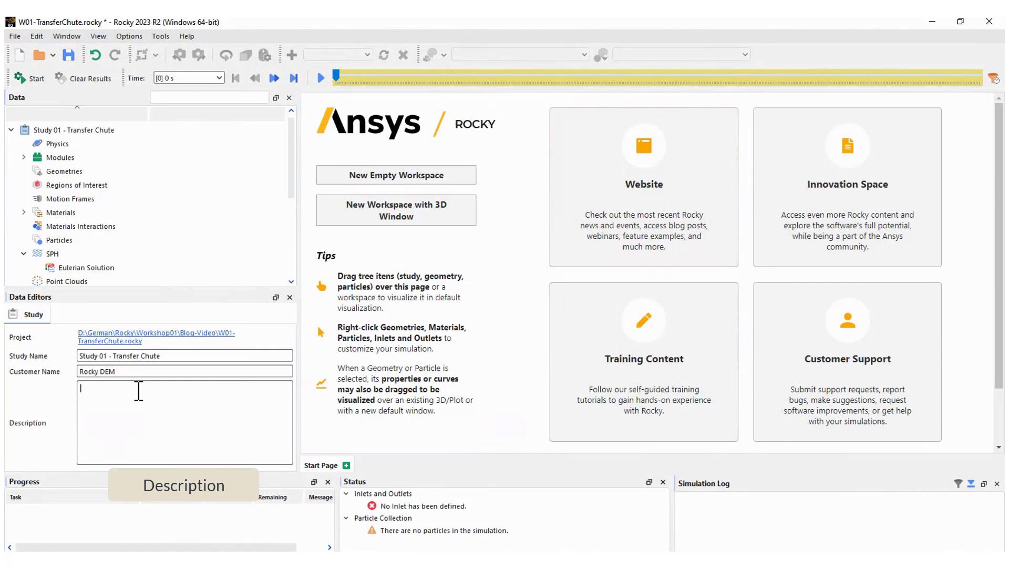
pyautogui.write('Inlet Mass Flow Rate: 1000 t/h Feed Conveyor Speed: 2.5 m/s Simulation Duration: 12s')
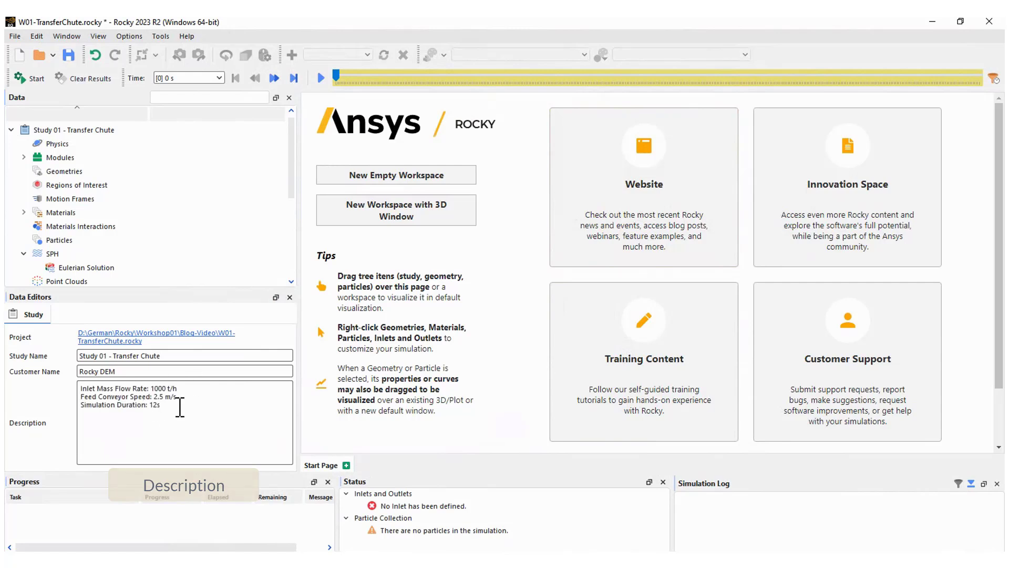
# Set the rolling resistance model in the momentum physics to Type C: Linear Spring Rolling Limit.
pyautogui.click(57, 145)
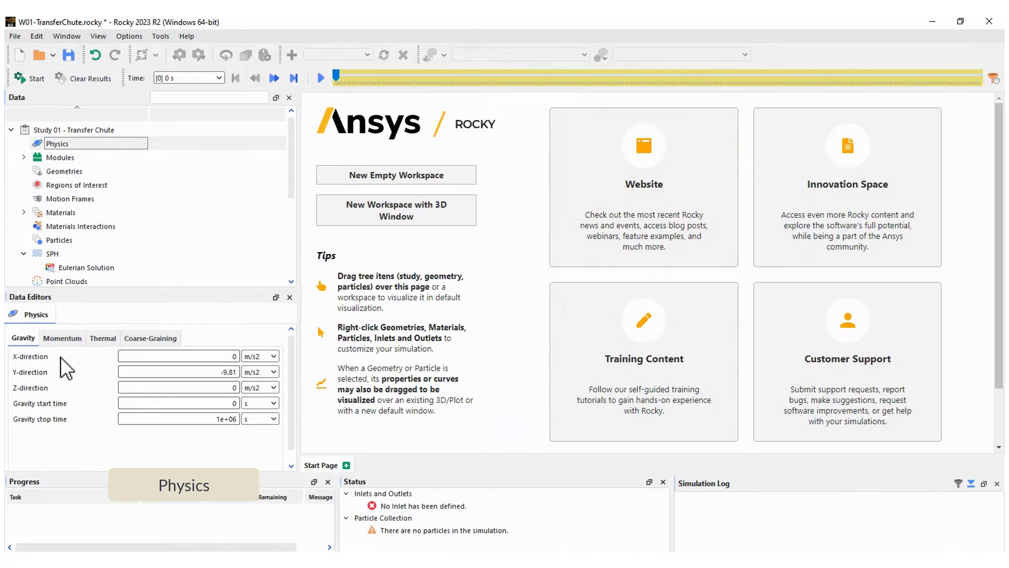
pyautogui.click(59, 336)
pyautogui.click(201, 418)
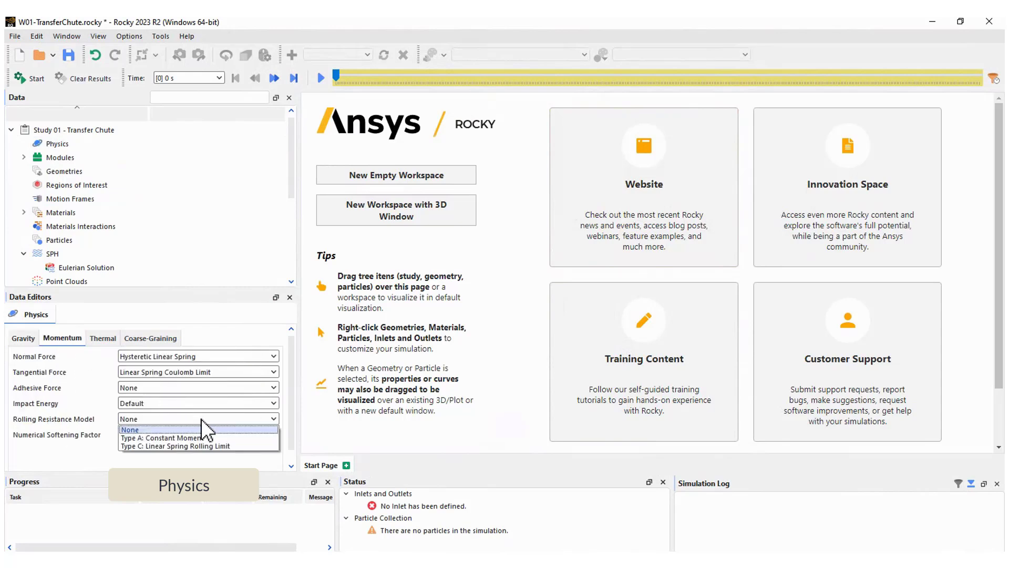
pyautogui.click(185, 445)
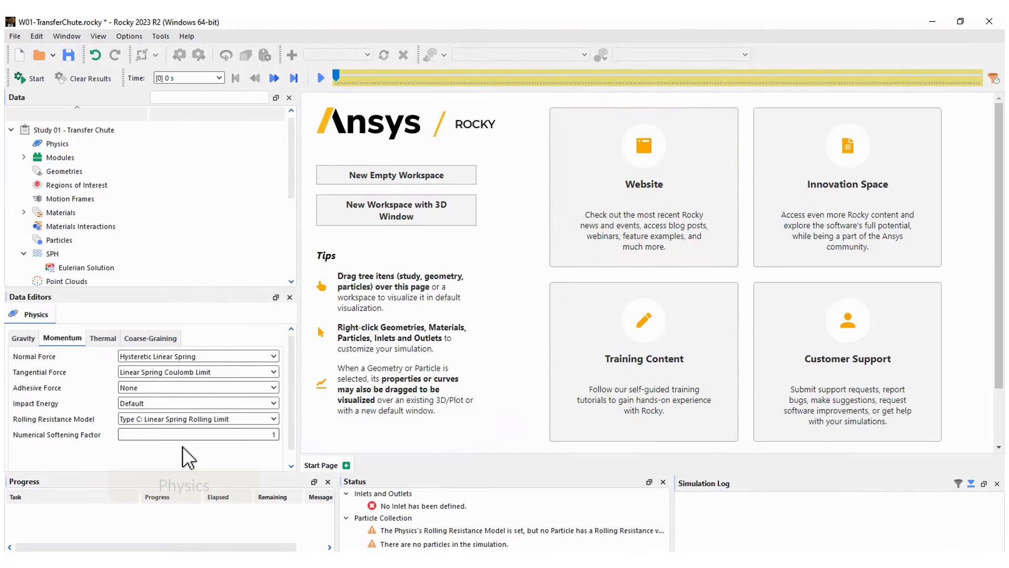
# Import all six STL files, from chute.stl to skirt.stl, as wall geometries with mm as the import unit.
pyautogui.click(62, 171)
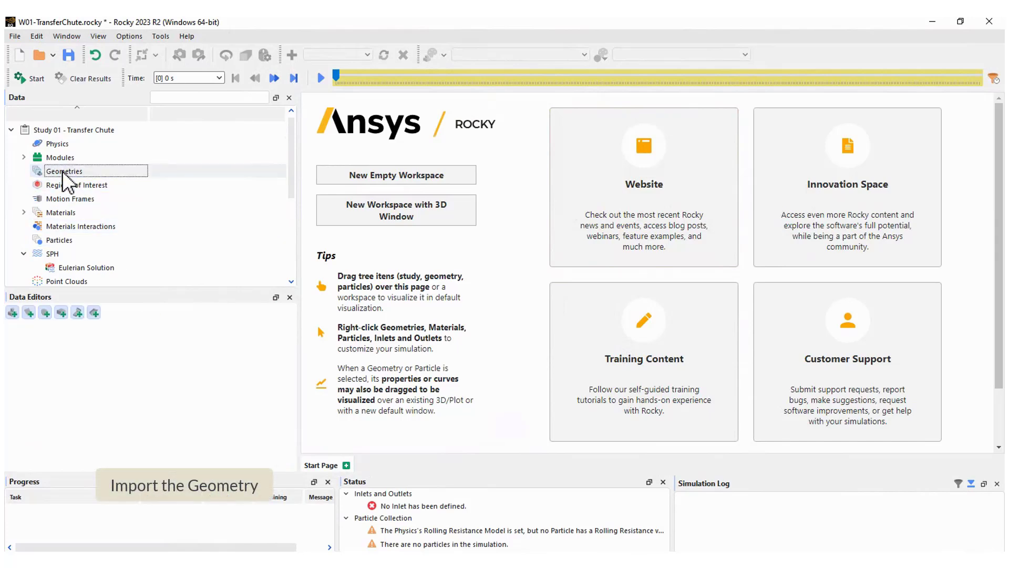
pyautogui.rightClick(62, 172)
pyautogui.click(97, 164)
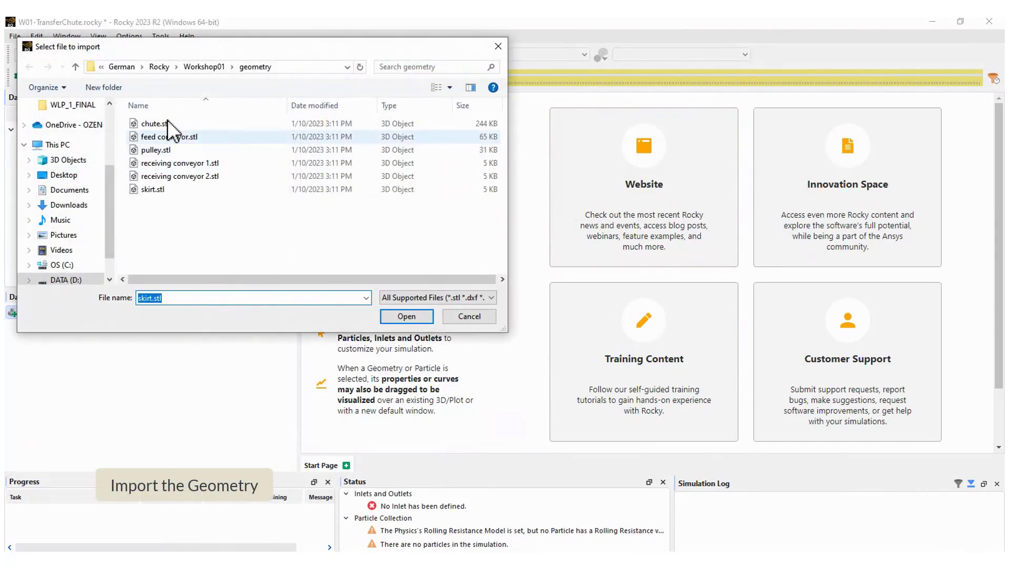
pyautogui.click(158, 124)
pyautogui.keyDown('shift'); pyautogui.click(164, 190); pyautogui.keyUp('shift')
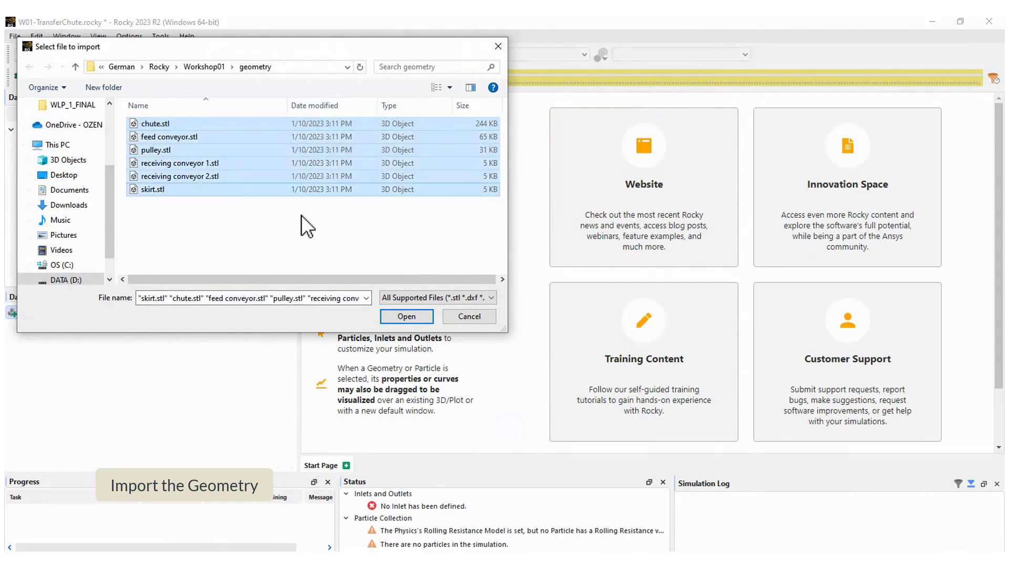
pyautogui.click(450, 298)
pyautogui.click(459, 299)
pyautogui.click(406, 317)
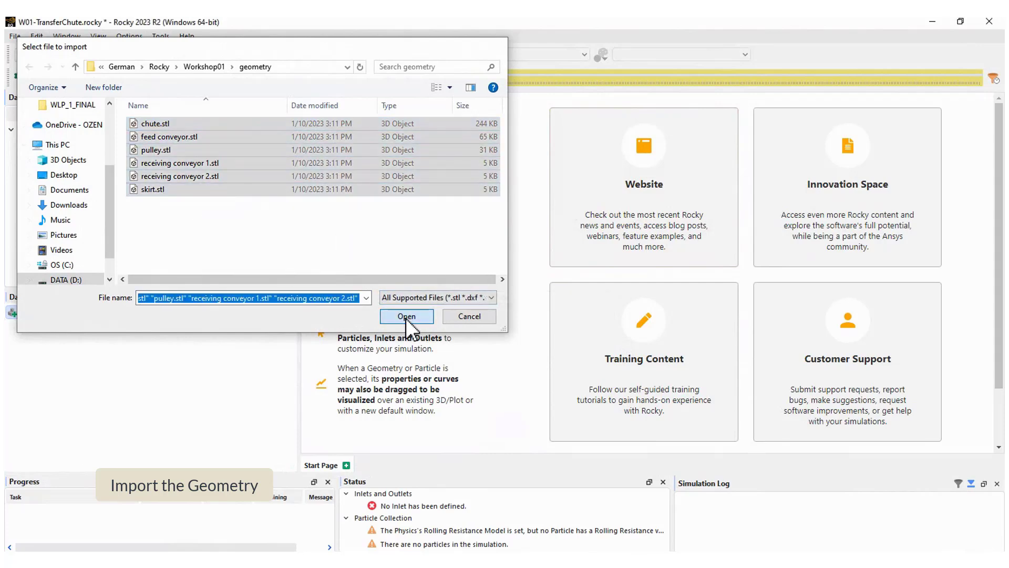
pyautogui.click(513, 223)
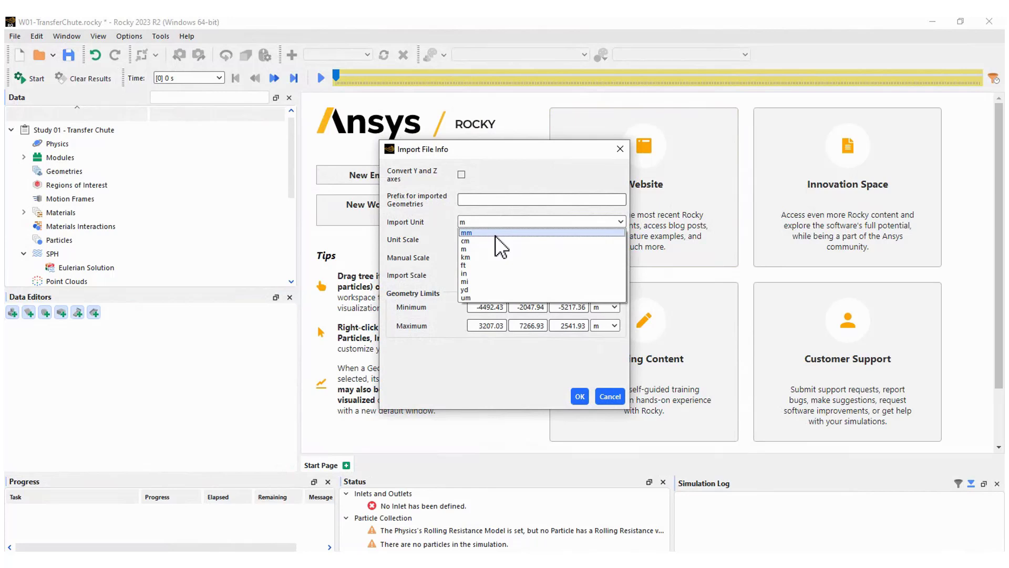
pyautogui.click(495, 234)
pyautogui.click(579, 396)
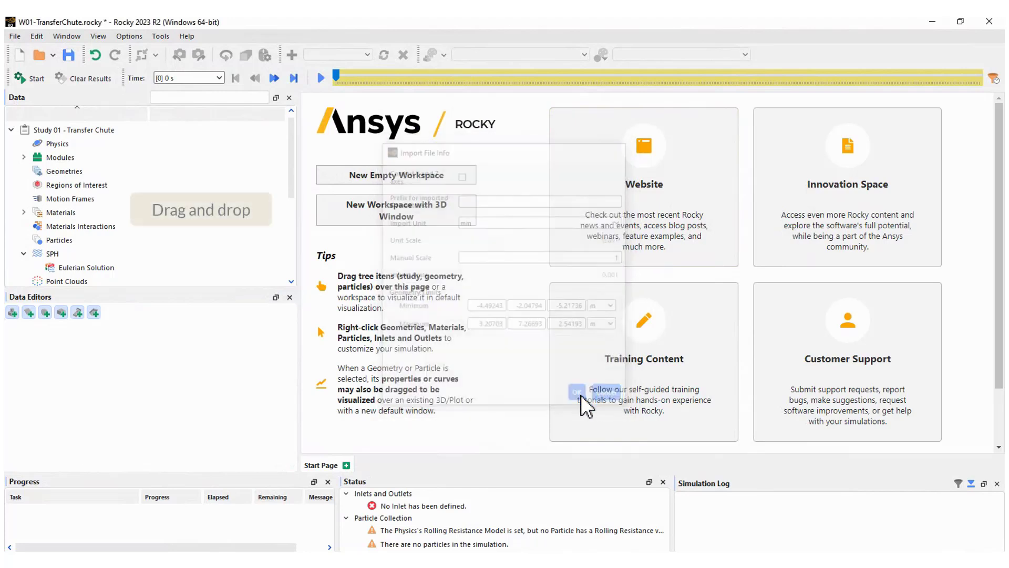
# Display all imported geometries in a new 3D view and enlarge the view's window.
pyautogui.moveTo(71, 171); pyautogui.dragTo(530, 197)
pyautogui.moveTo(651, 272); pyautogui.dragTo(983, 452)
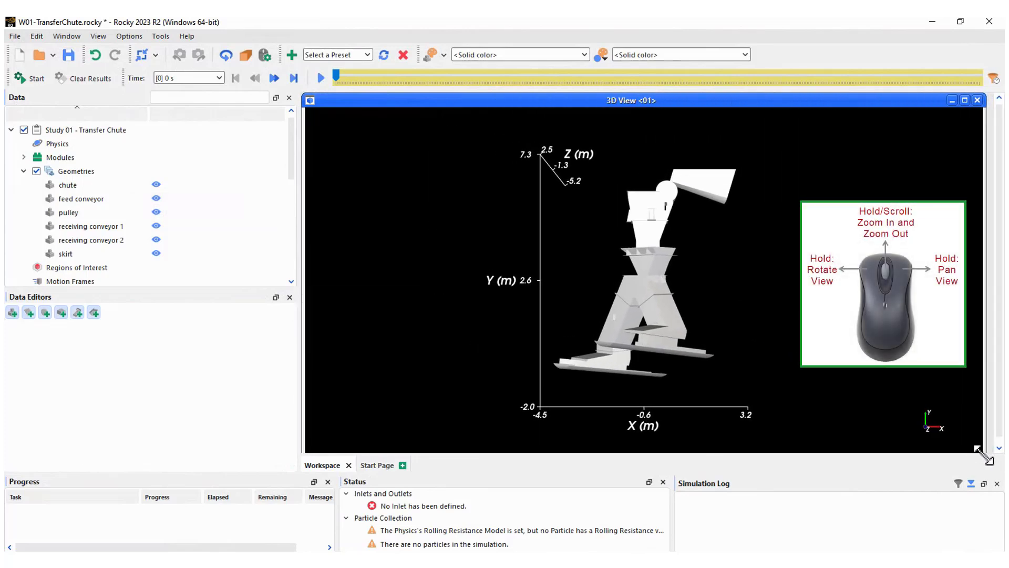
pyautogui.moveTo(698, 258); pyautogui.dragTo(722, 333)
# Turn off the bounding box in the 3D view and inspect the chute assembly from several angles.
pyautogui.rightClick(730, 278)
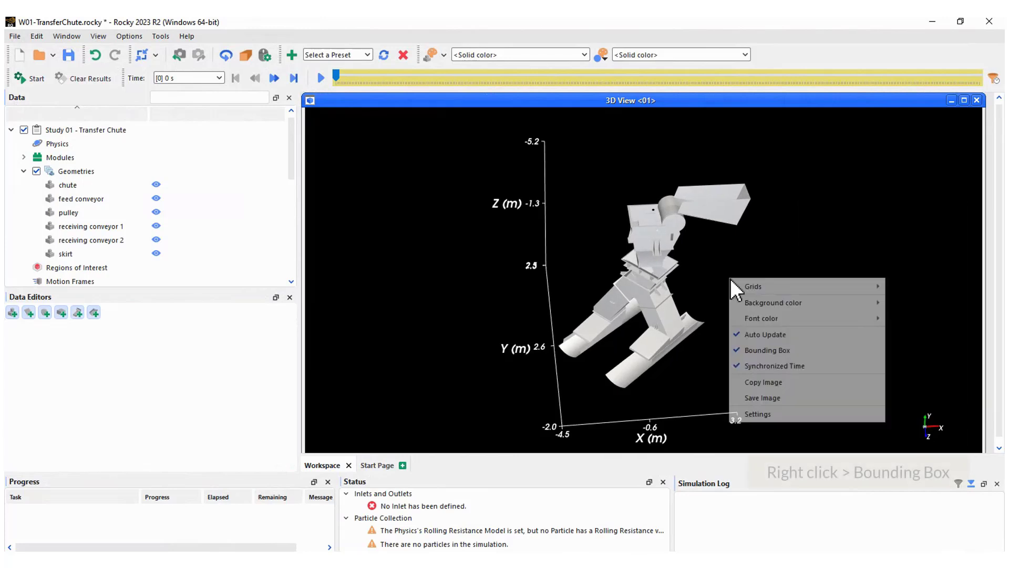
pyautogui.click(759, 349)
pyautogui.scroll(3, 703, 223)
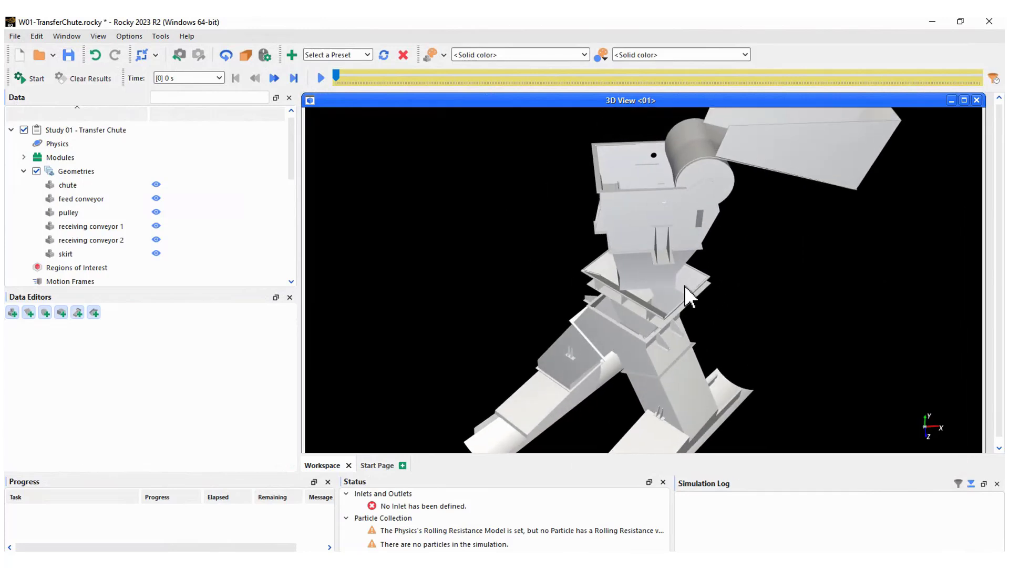
pyautogui.scroll(-2, 685, 285)
pyautogui.scroll(1, 692, 239)
pyautogui.moveTo(691, 240); pyautogui.dragTo(708, 283)
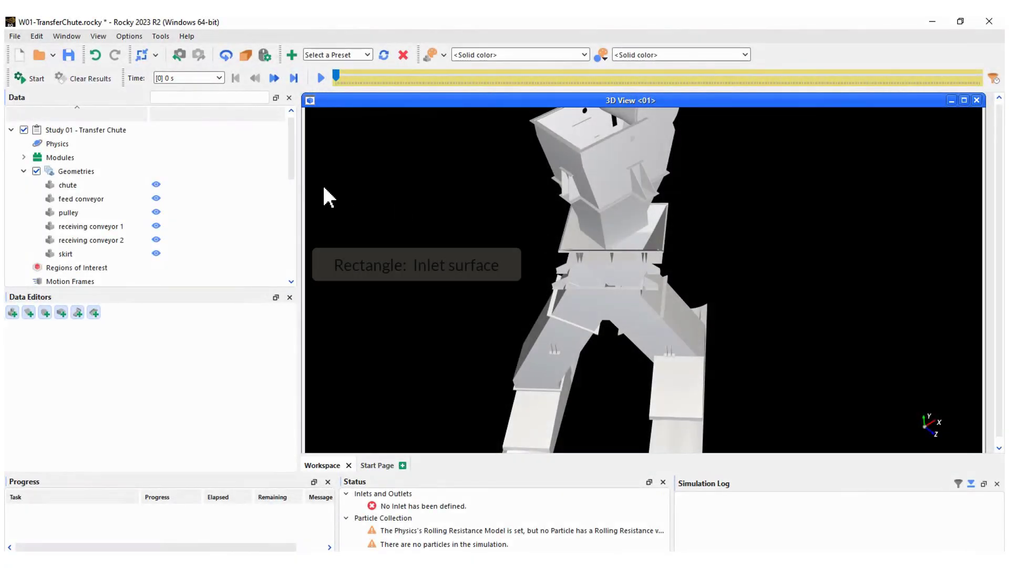
# Create a rectangular surface among the geometries and rename it Inlet Surface.
pyautogui.click(76, 171)
pyautogui.rightClick(73, 174)
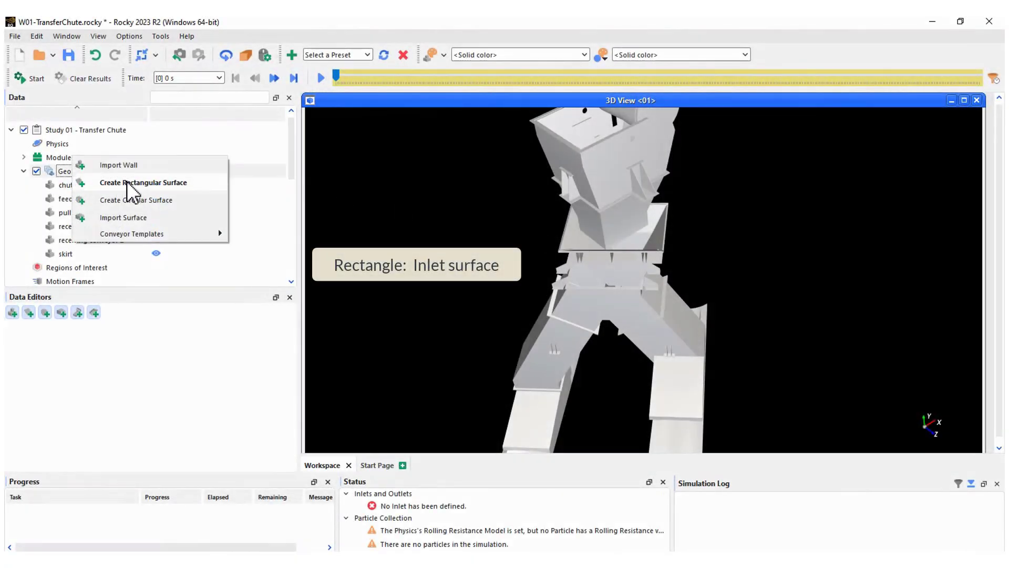
pyautogui.click(127, 183)
pyautogui.click(99, 266)
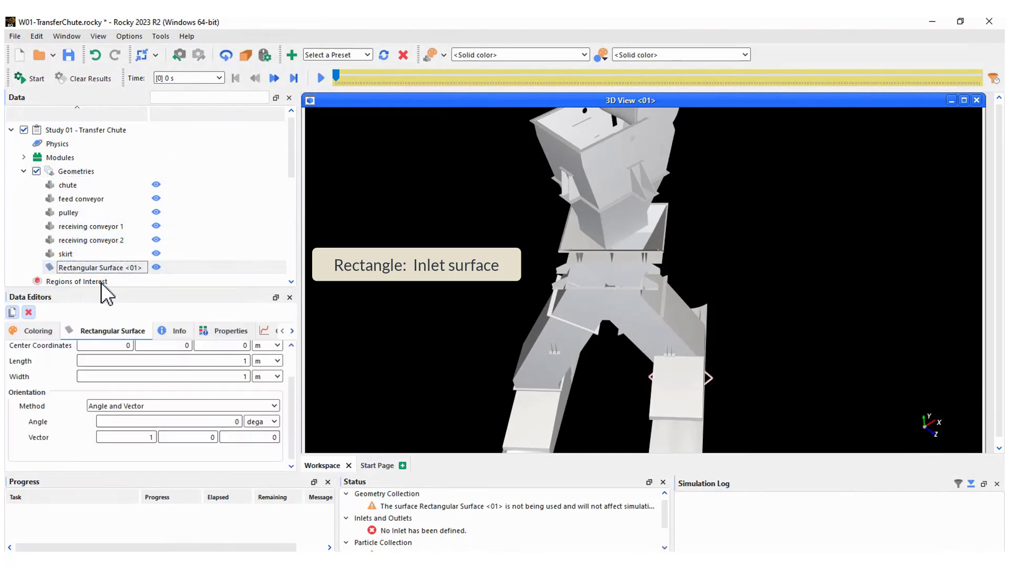
pyautogui.scroll(2, 112, 371)
pyautogui.moveTo(161, 350); pyautogui.dragTo(61, 351)
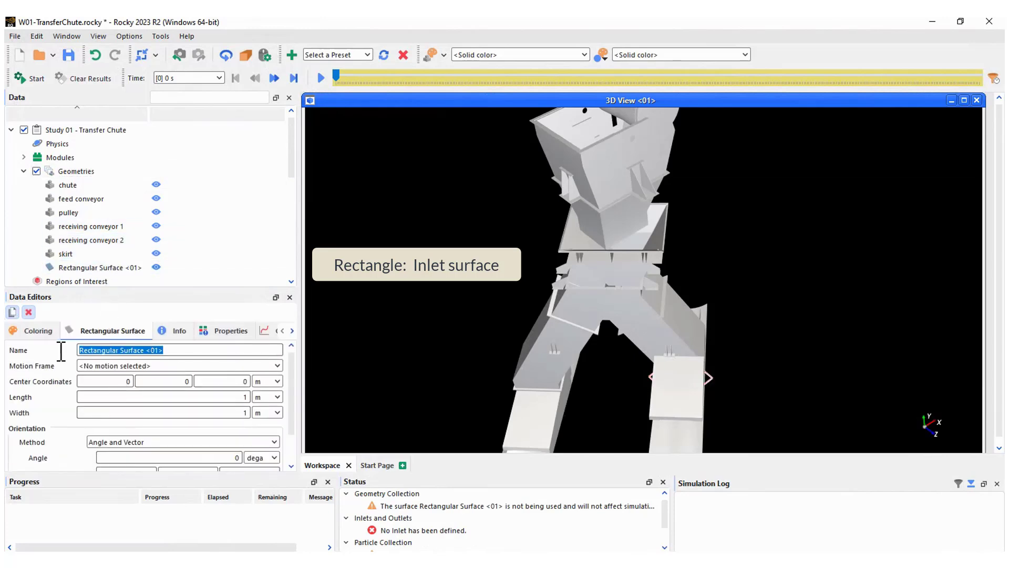
pyautogui.write('Inlet Surface')
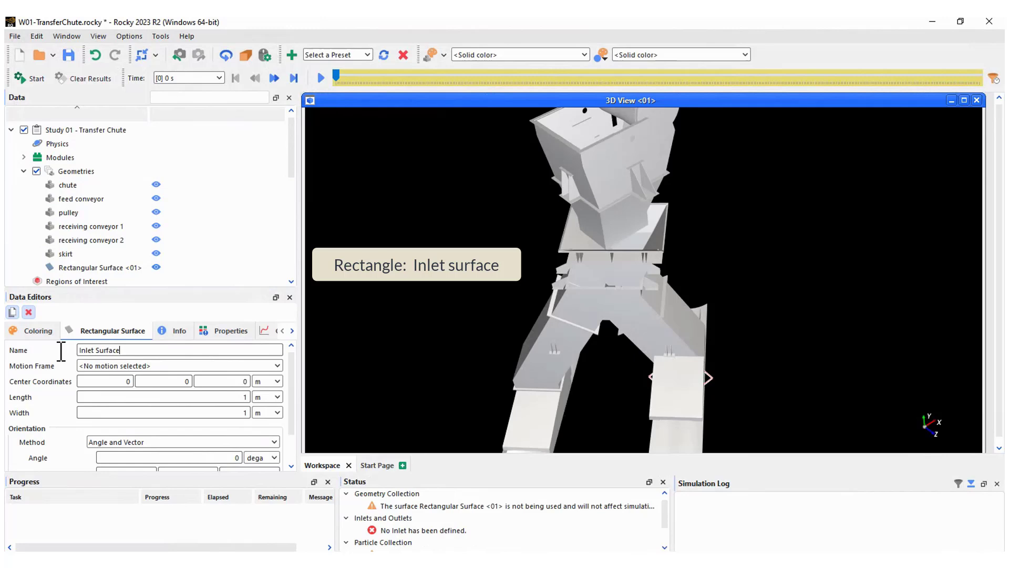
pyautogui.press('Tab')
# Center the inlet surface at (2.5, 6.5, -1.08) m and set its length to 0.4 m and width to 0.6 m.
pyautogui.press('Tab')
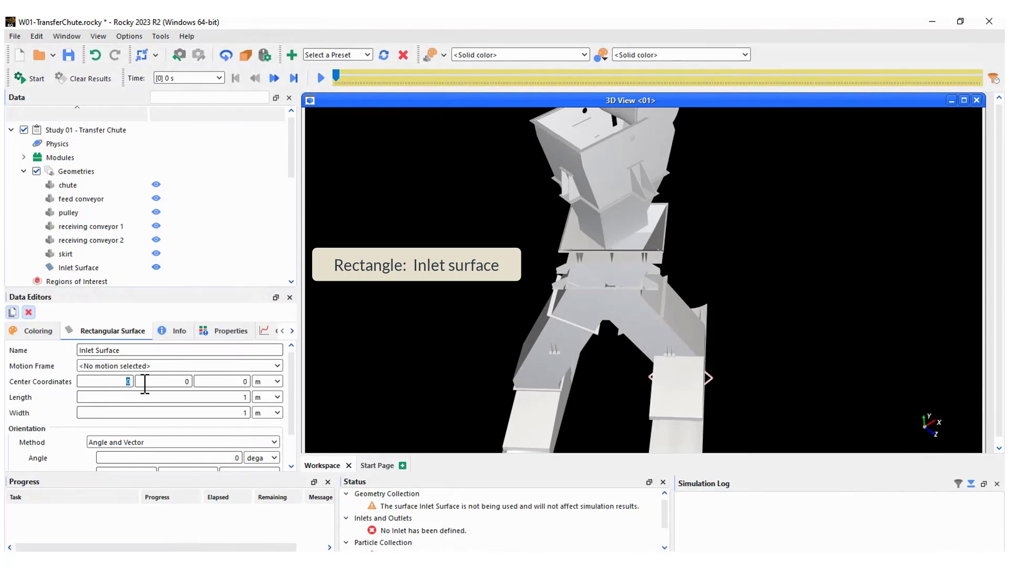
pyautogui.press('Tab')
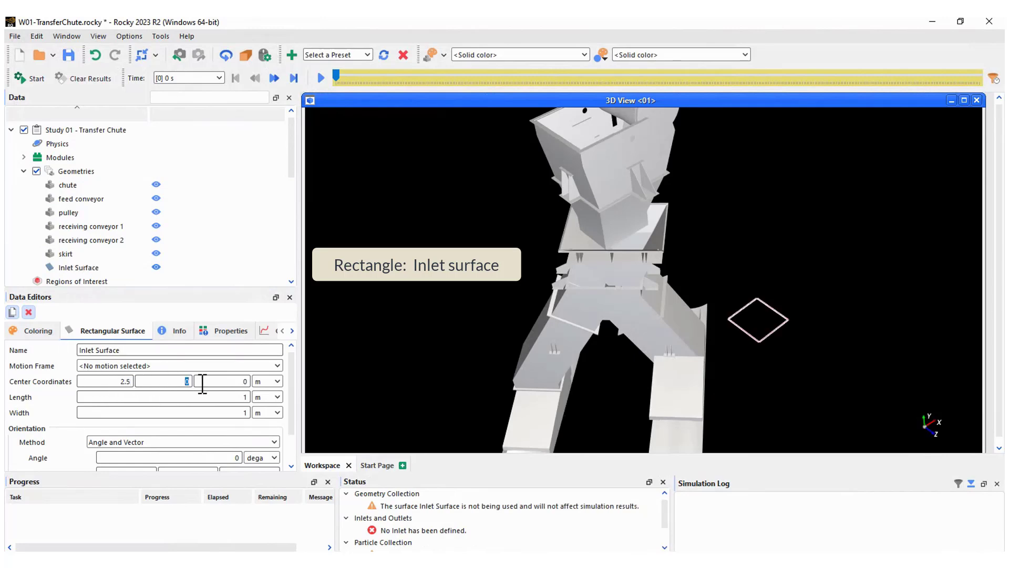
pyautogui.write('6.5')
pyautogui.press('Tab')
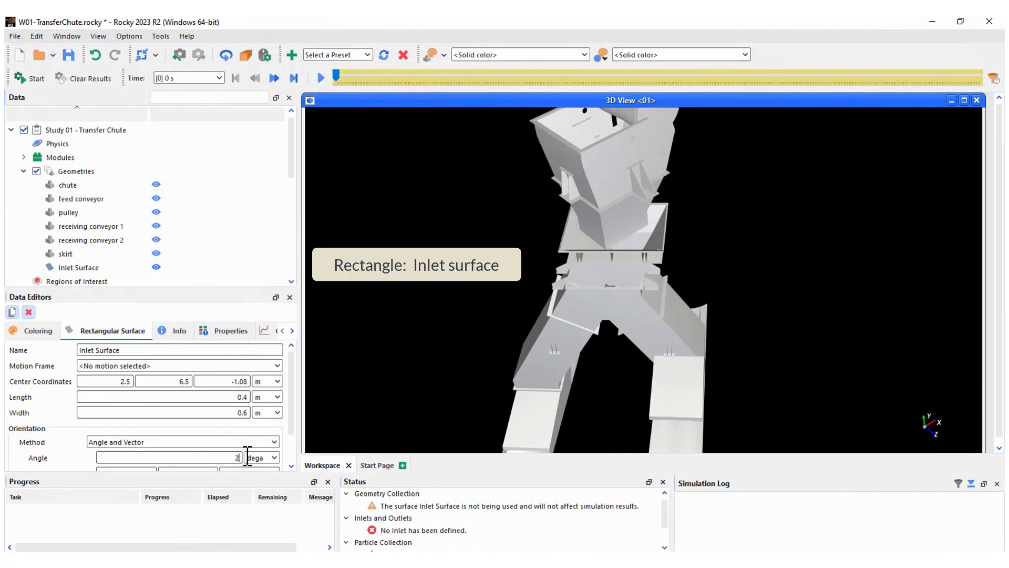
# Orient the inlet surface at 270 degrees about the vector (0, 0, 1) and inspect its placement on the feed conveyor.
pyautogui.scroll(-1, 293, 410)
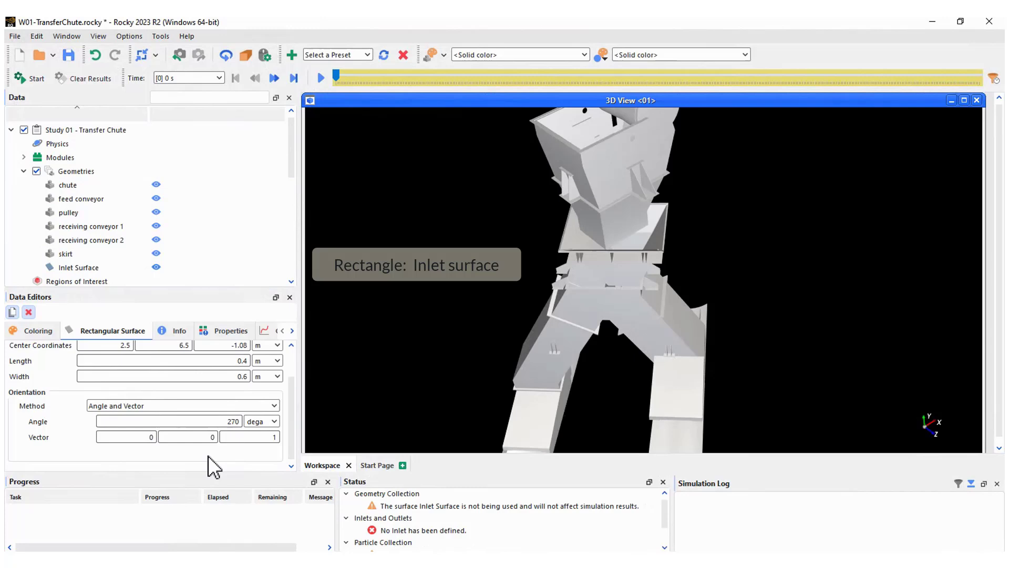
pyautogui.moveTo(725, 223); pyautogui.dragTo(724, 246)
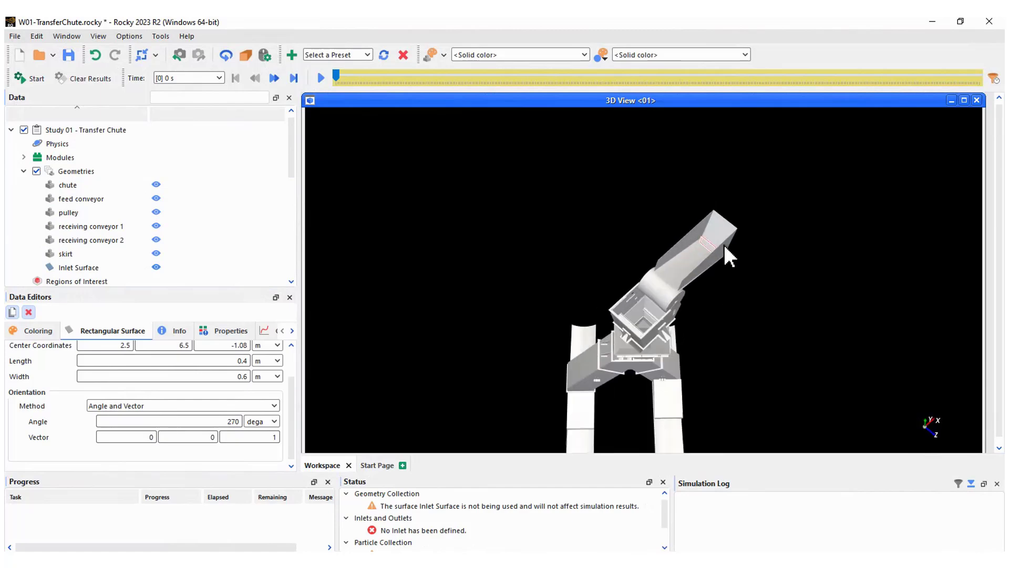
pyautogui.scroll(2, 723, 245)
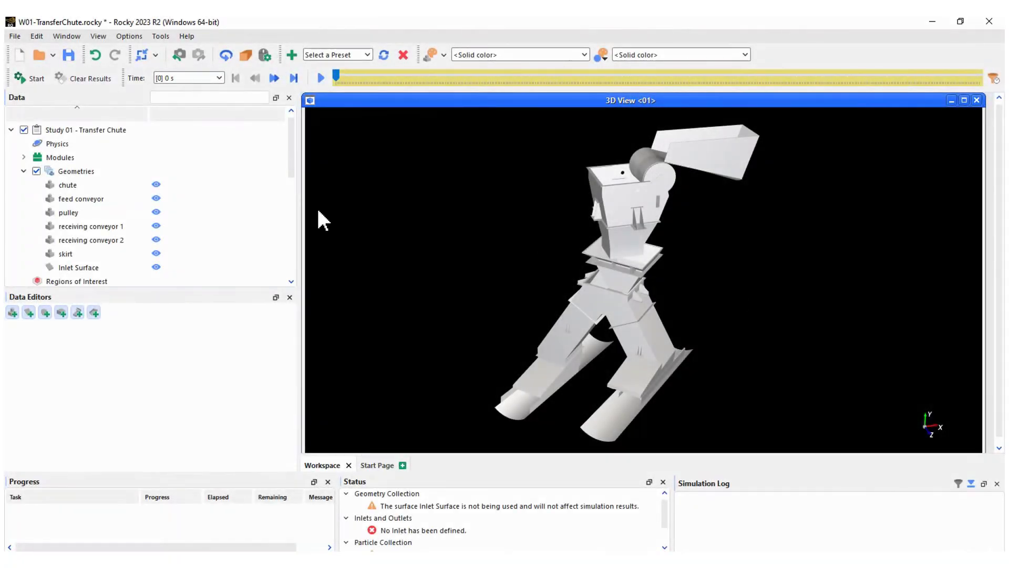
# Make the chute, both receiving conveyors and the skirt transparent in the 3D view.
pyautogui.click(68, 185)
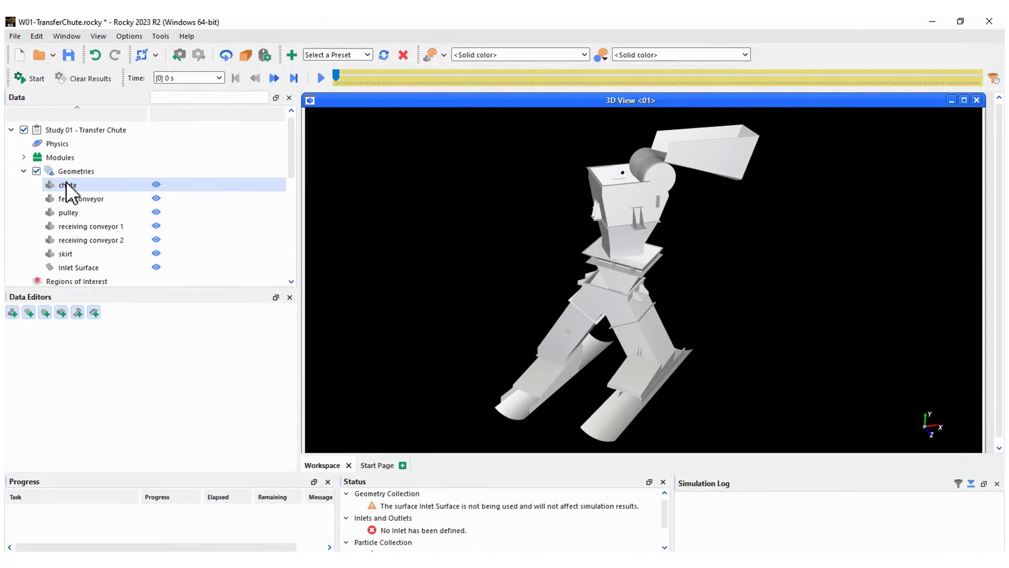
pyautogui.click(42, 333)
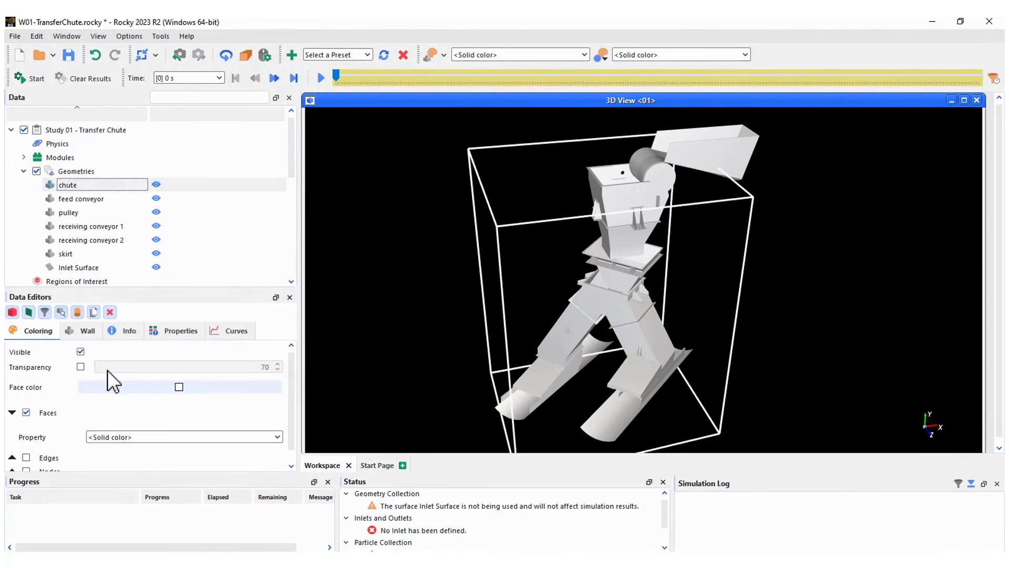
pyautogui.click(81, 366)
pyautogui.click(72, 201)
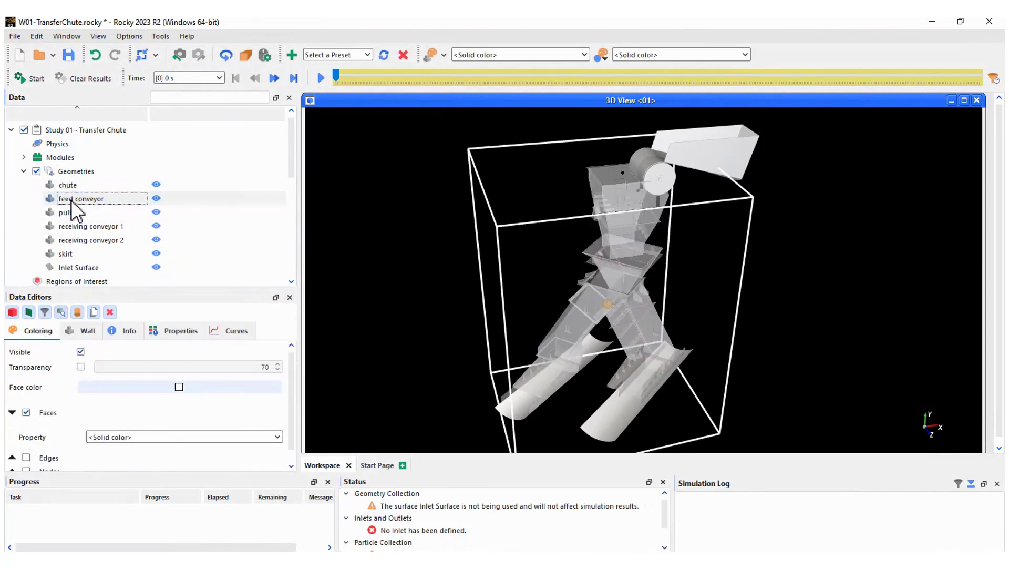
pyautogui.click(80, 227)
pyautogui.click(81, 366)
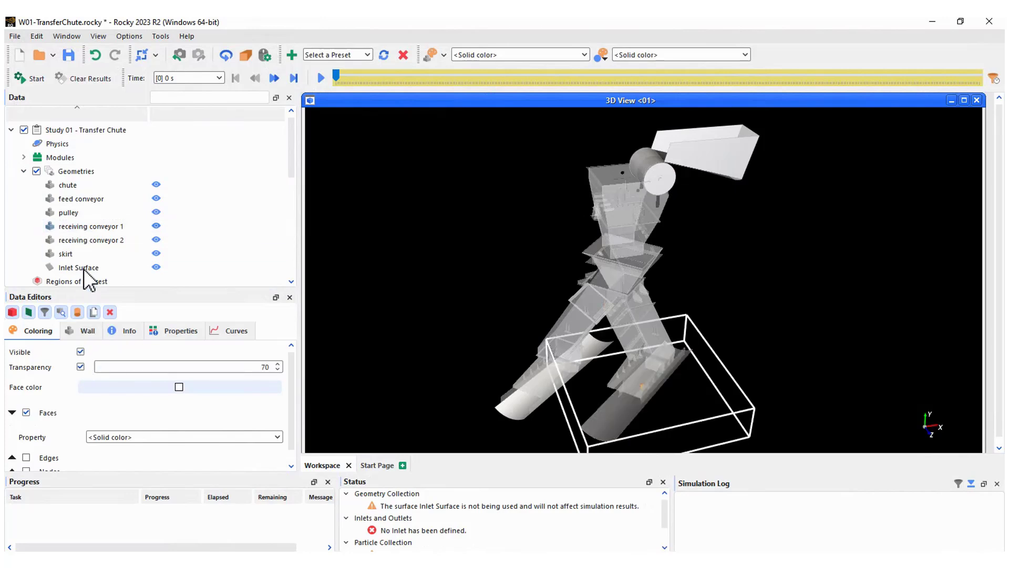
pyautogui.click(84, 240)
pyautogui.click(81, 367)
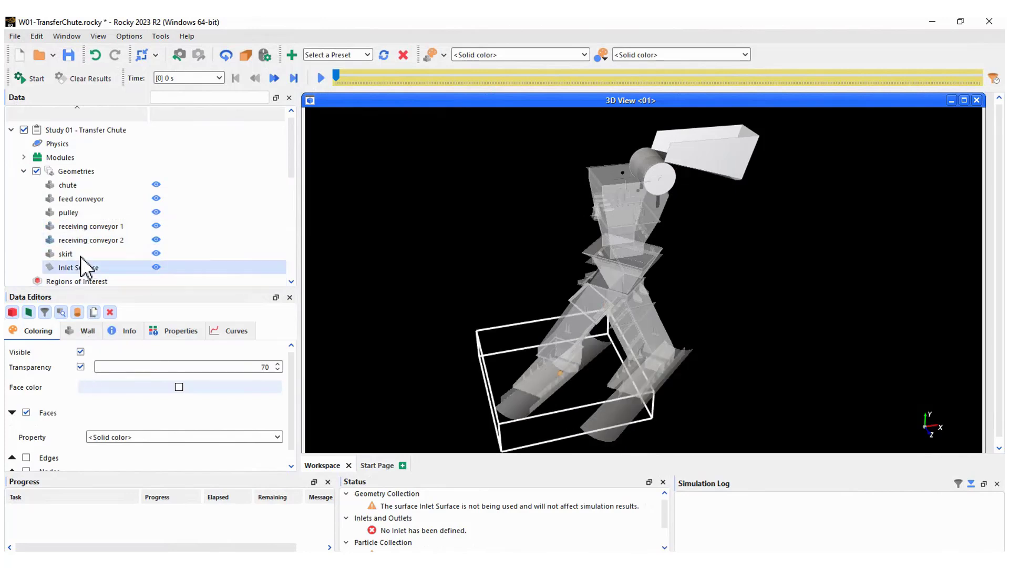
pyautogui.click(66, 254)
pyautogui.click(81, 366)
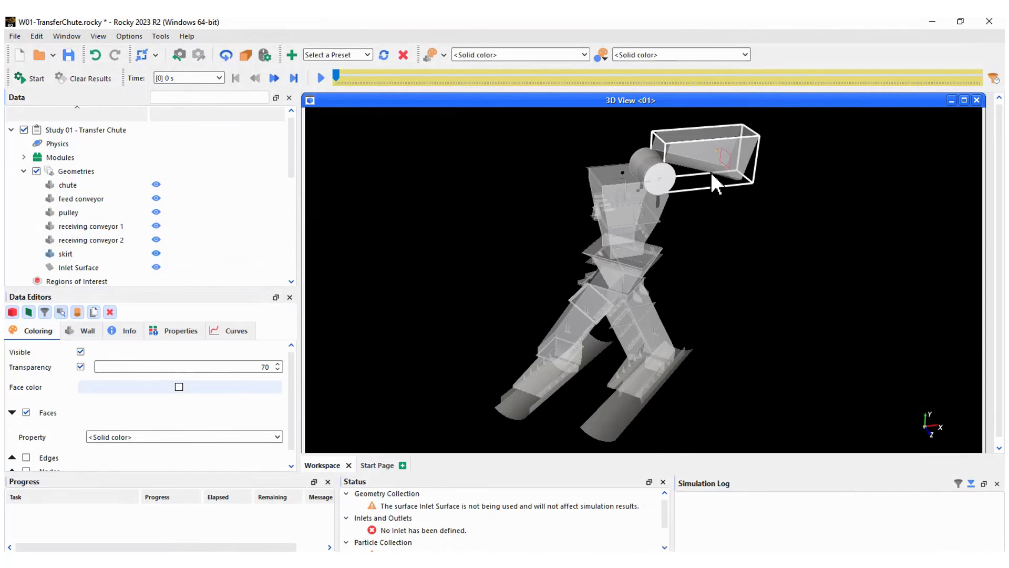
# Create a motion frame named Feed Conveyor Motion and set its relative position to (1.82, 6.65, -1.08) m.
pyautogui.moveTo(293, 169); pyautogui.dragTo(296, 195)
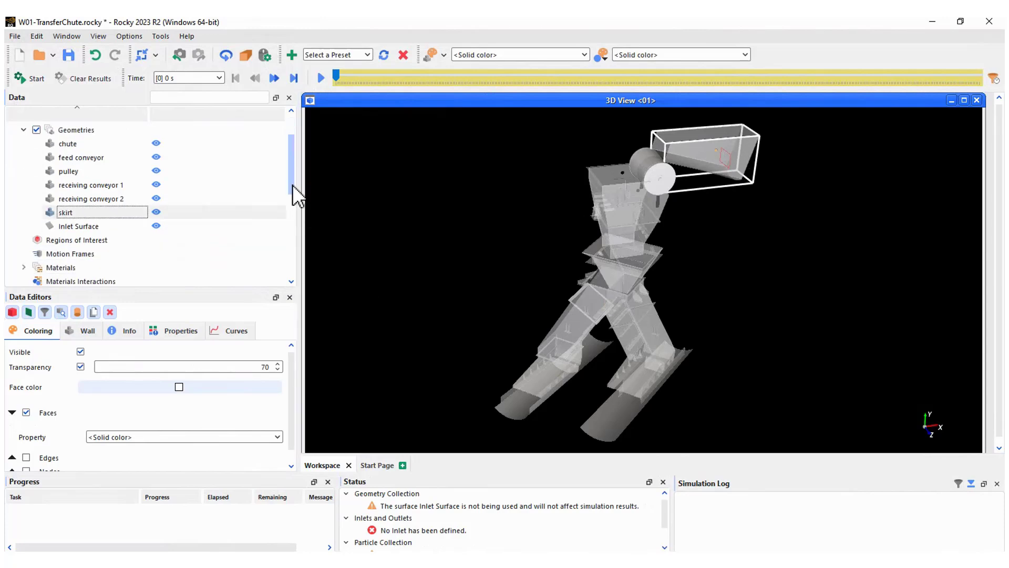
pyautogui.click(84, 254)
pyautogui.rightClick(85, 254)
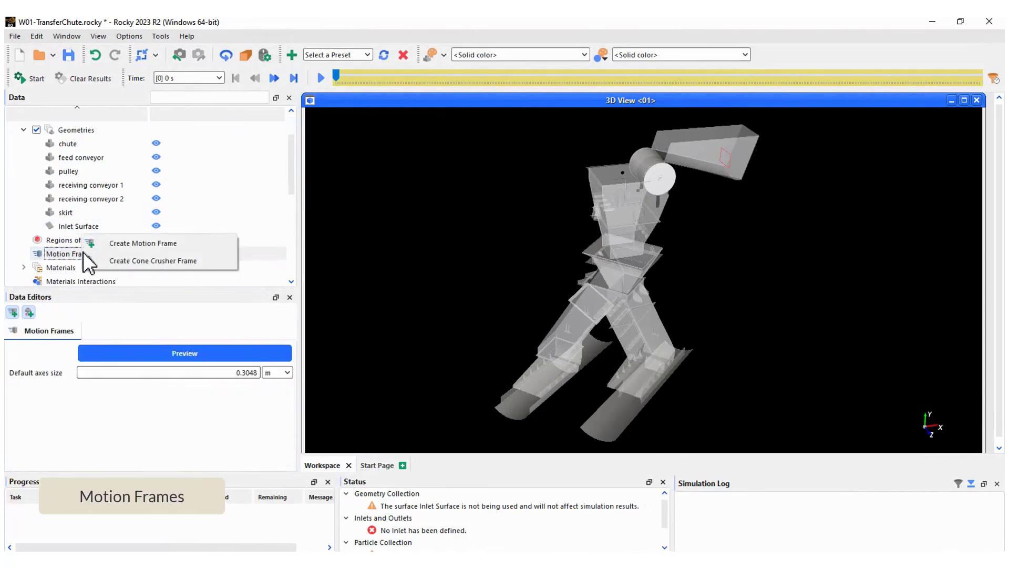
pyautogui.click(143, 243)
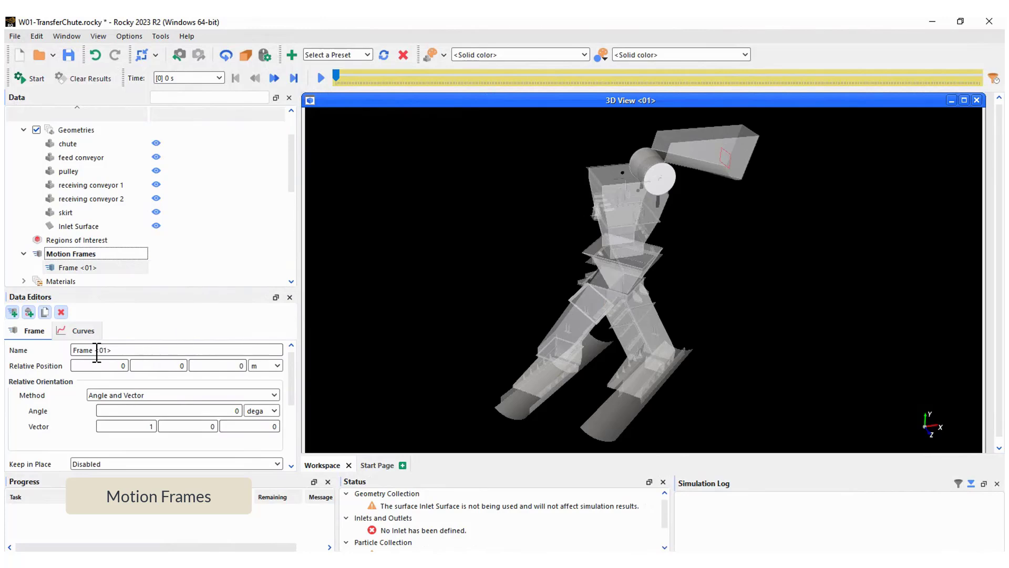
pyautogui.tripleClick(97, 350)
pyautogui.write('f')
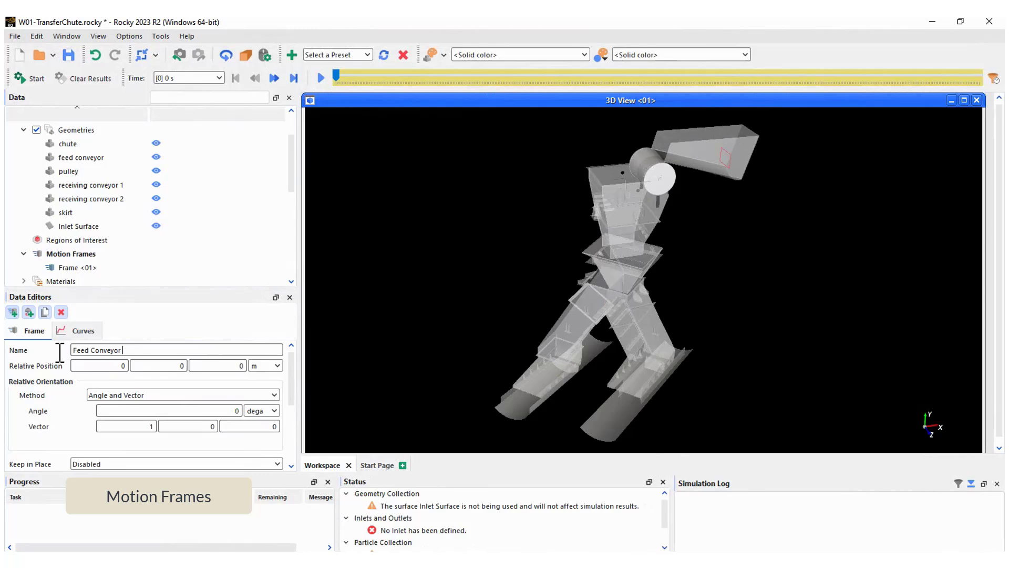
pyautogui.press('Tab')
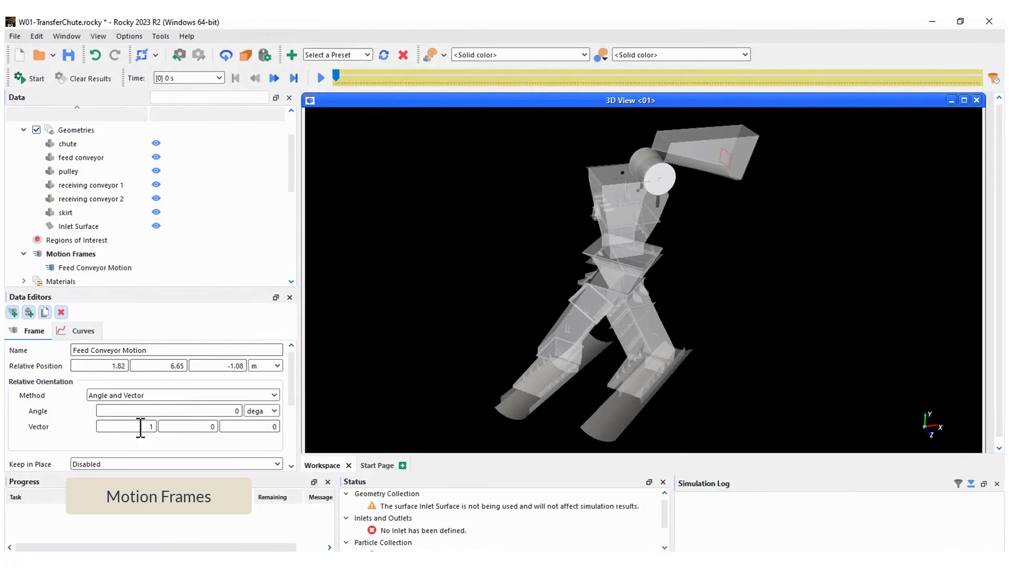
# Orient the feed conveyor frame at 159.867 degrees about the vector (0, 0, 1) and set Keep in Place to Global.
pyautogui.moveTo(140, 427); pyautogui.dragTo(164, 427)
pyautogui.click(218, 465)
pyautogui.click(126, 490)
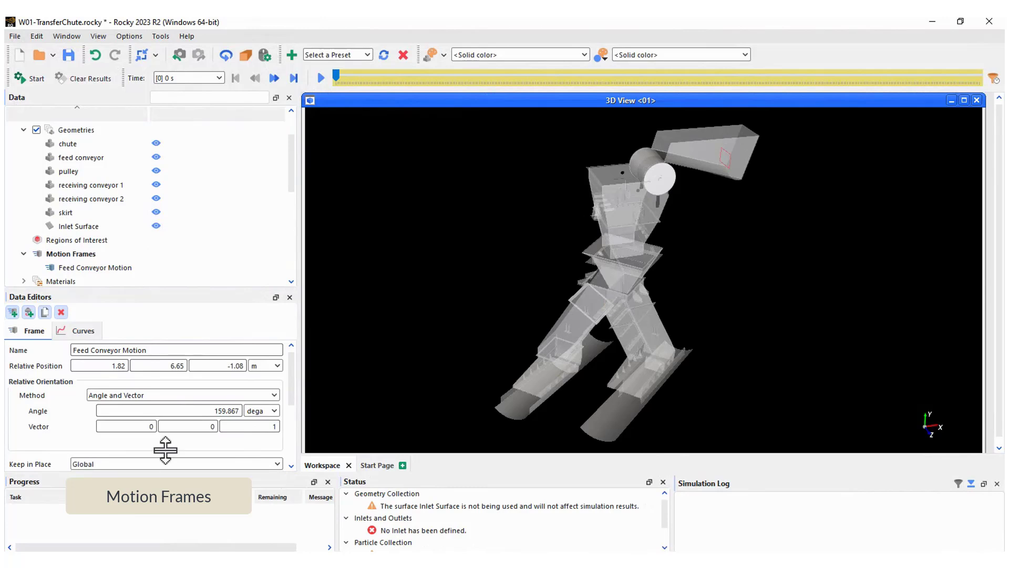
# Add a translation motion to the feed conveyor frame with a fixed velocity of 2.5 m/s in X.
pyautogui.scroll(-1, 293, 398)
pyautogui.scroll(-2, 292, 400)
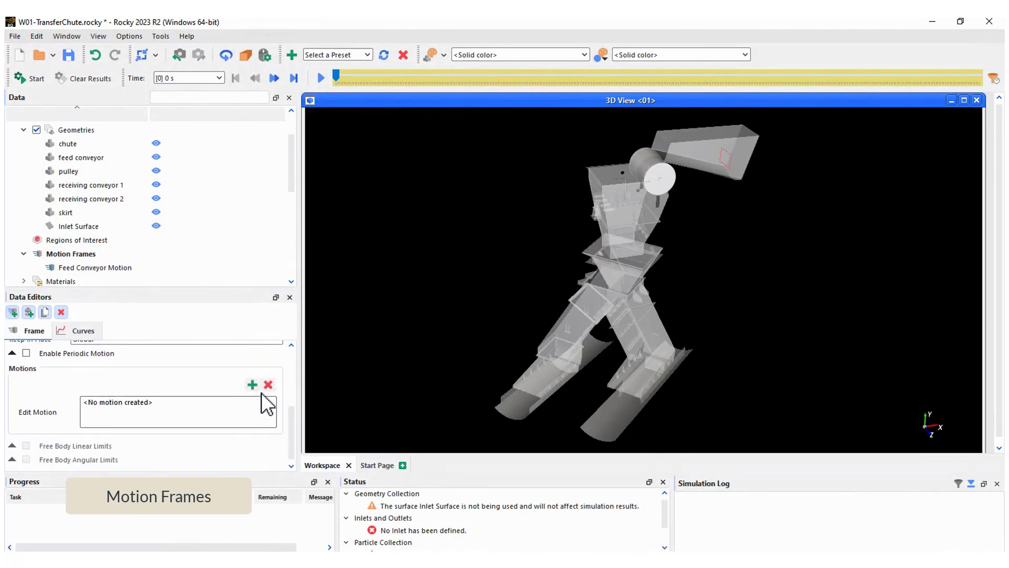
pyautogui.click(252, 385)
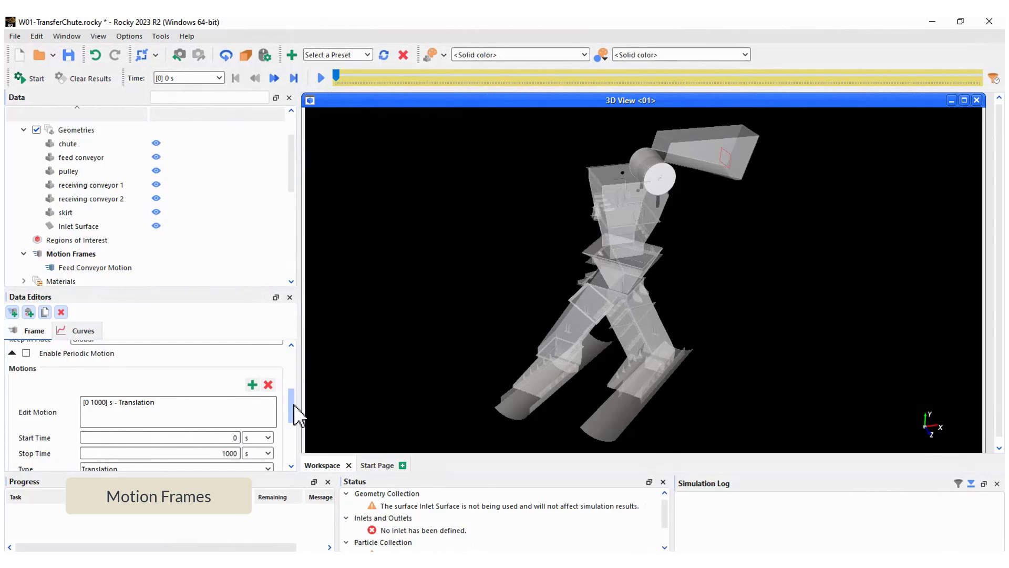
pyautogui.moveTo(293, 413); pyautogui.dragTo(293, 439)
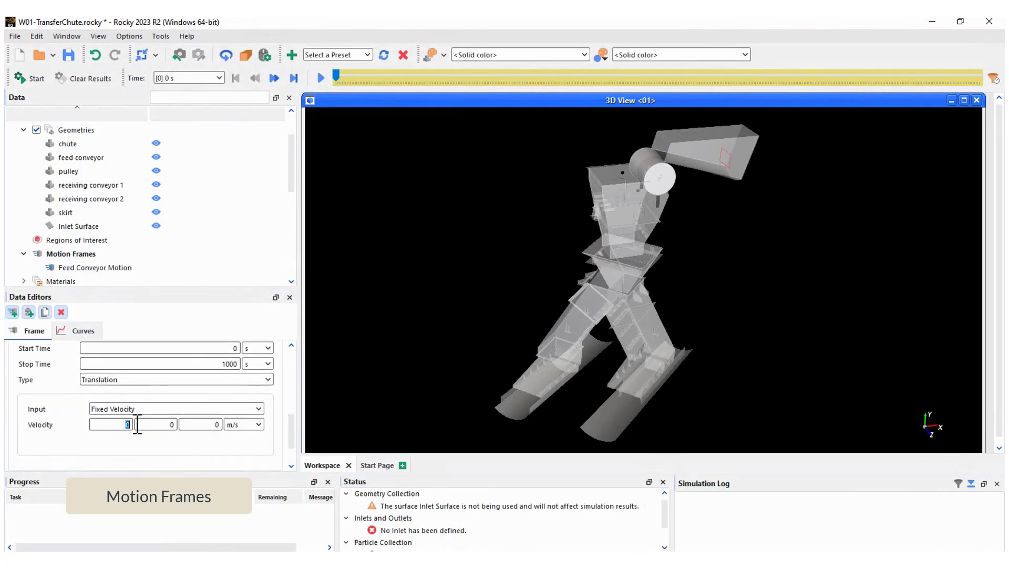
pyautogui.write('2.5')
# Create a second motion frame and rename it Receiving Conveyor Motion.
pyautogui.rightClick(75, 254)
pyautogui.click(112, 255)
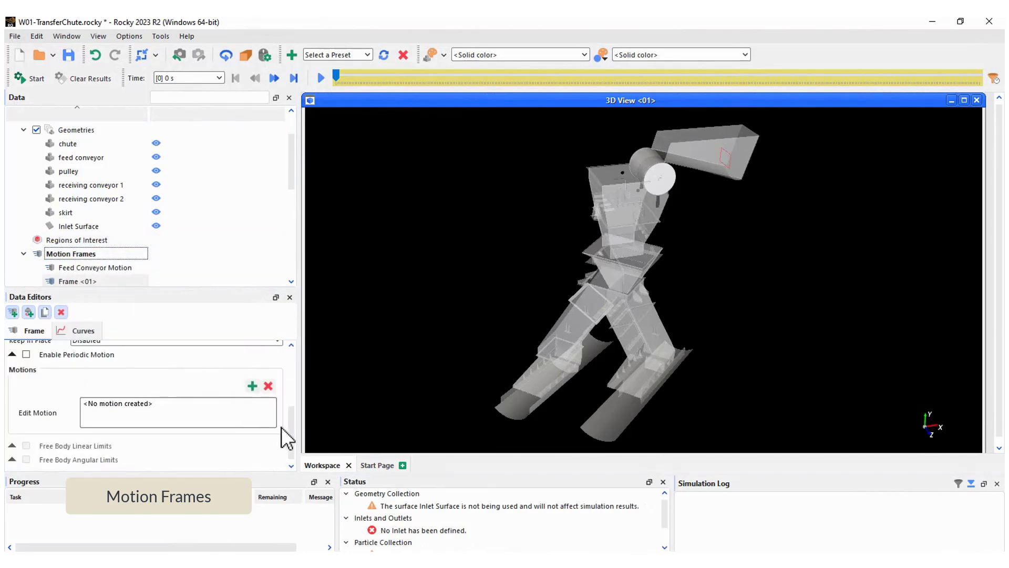
pyautogui.scroll(5, 289, 364)
pyautogui.moveTo(163, 349); pyautogui.dragTo(68, 350)
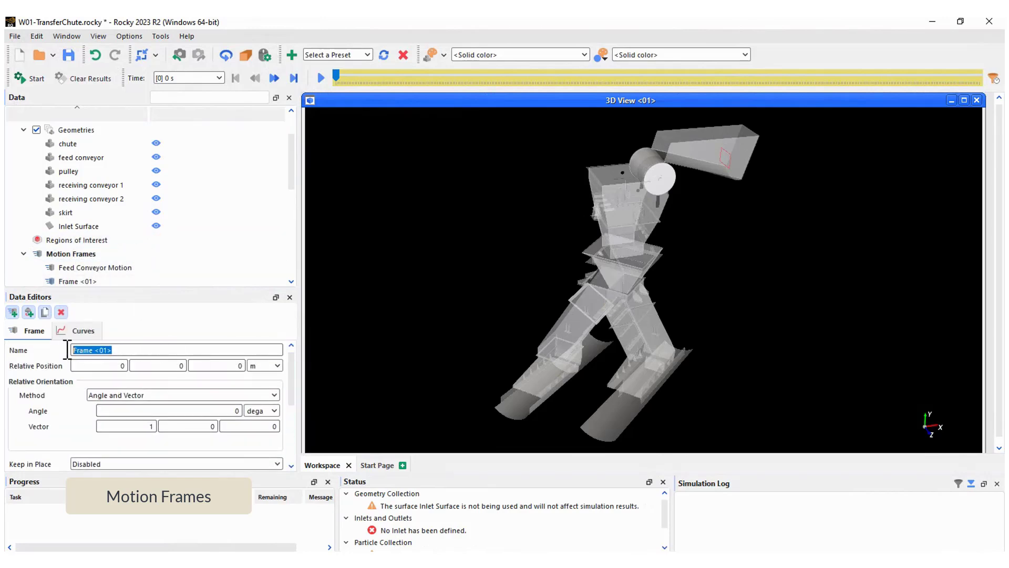
pyautogui.write('Receiving Conveyor Motion')
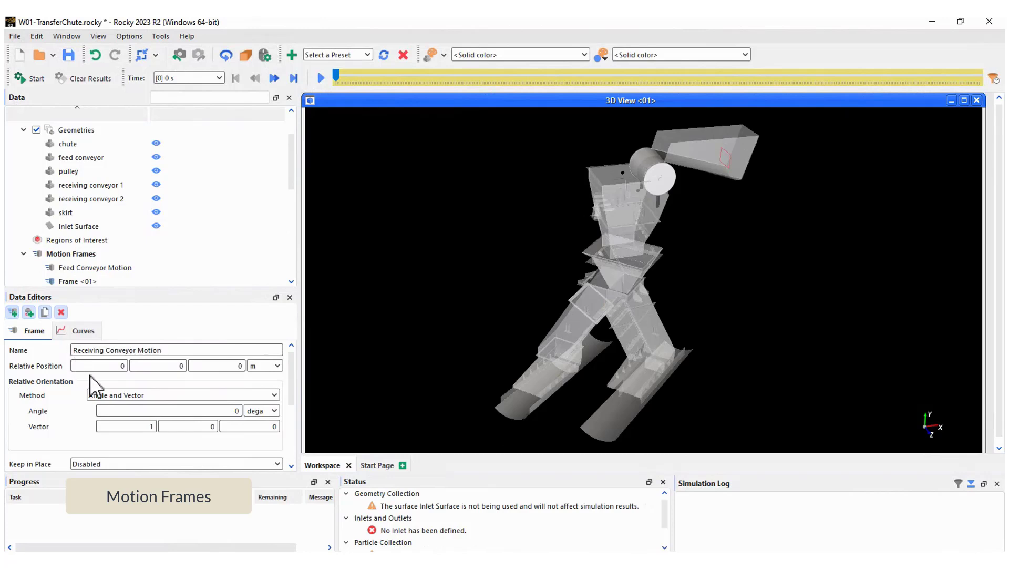
# Set the receiving conveyor frame's Keep in Place to Global and its orientation vector to (0, 0, 0).
pyautogui.click(126, 464)
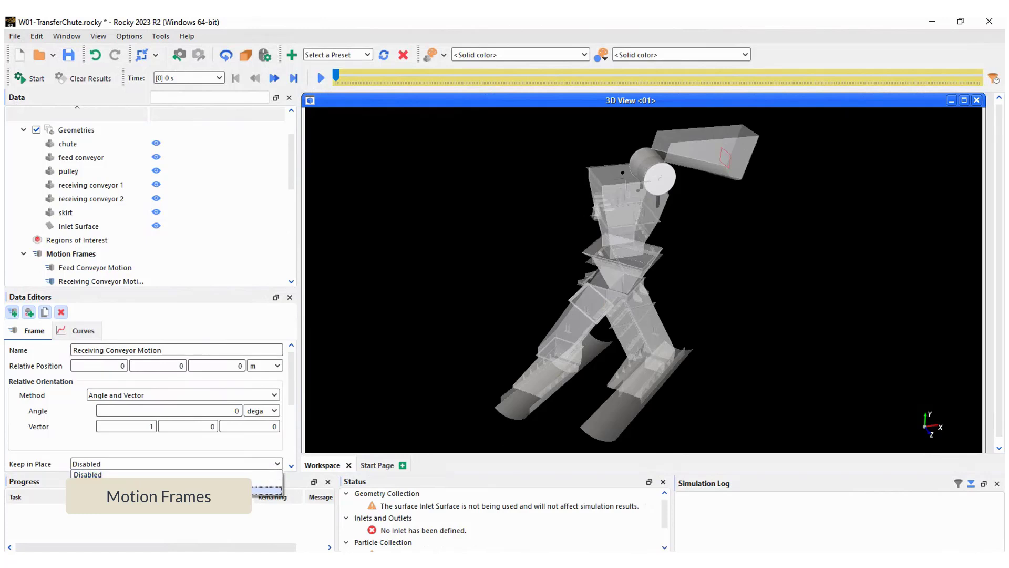
pyautogui.click(158, 490)
pyautogui.moveTo(144, 426); pyautogui.dragTo(159, 428)
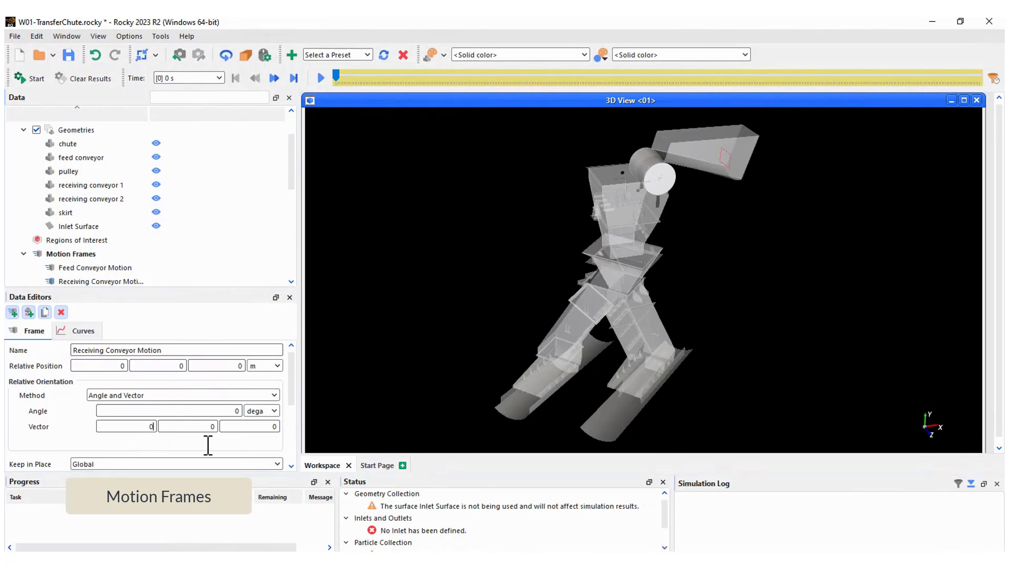
# Add a translation motion to the receiving conveyor frame with a fixed velocity of (-1.421, 0.313, 1.372) m/s.
pyautogui.moveTo(295, 388); pyautogui.dragTo(288, 453)
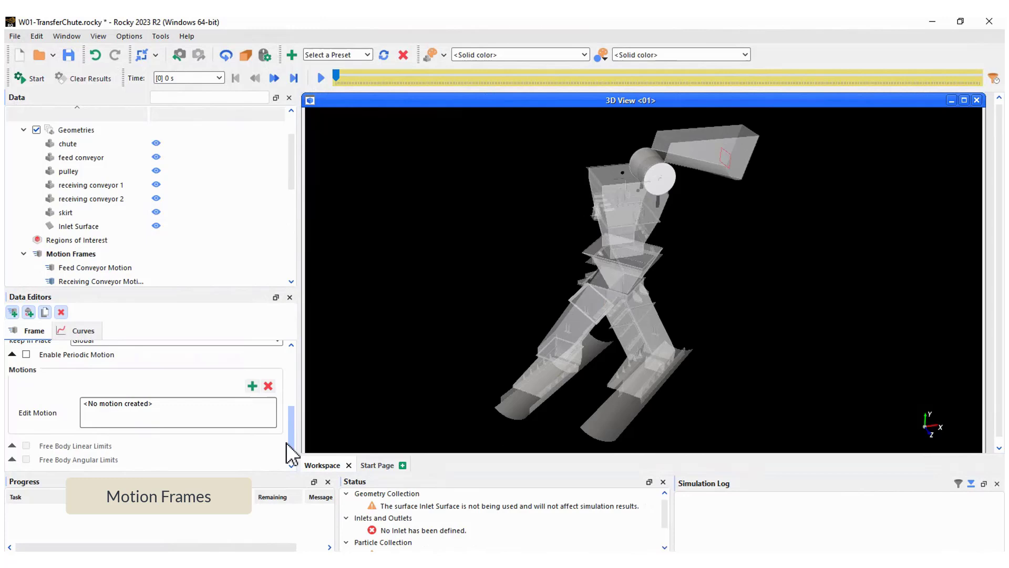
pyautogui.click(252, 386)
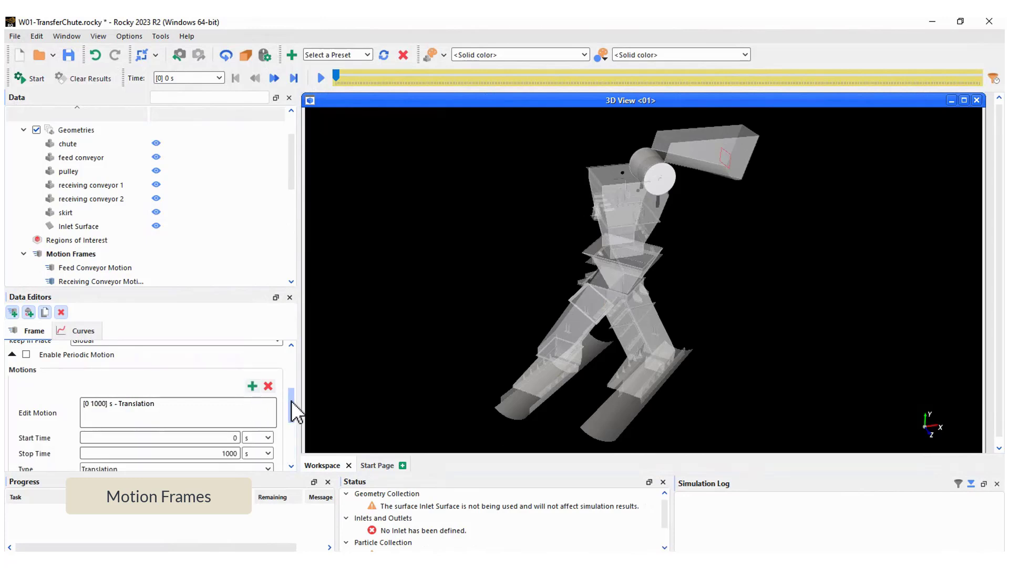
pyautogui.moveTo(293, 407); pyautogui.dragTo(295, 457)
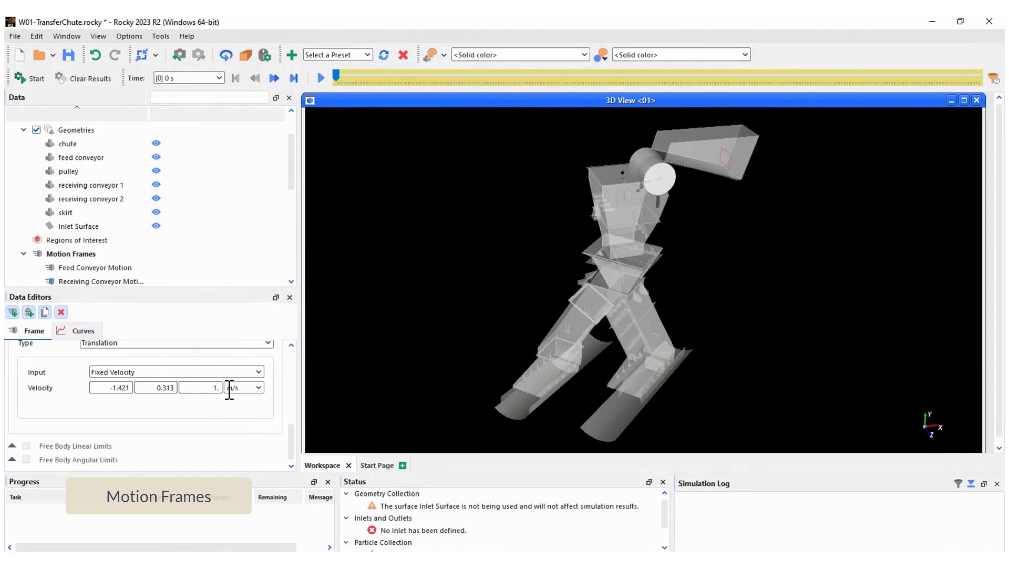
pyautogui.write('372')
pyautogui.scroll(5, 291, 354)
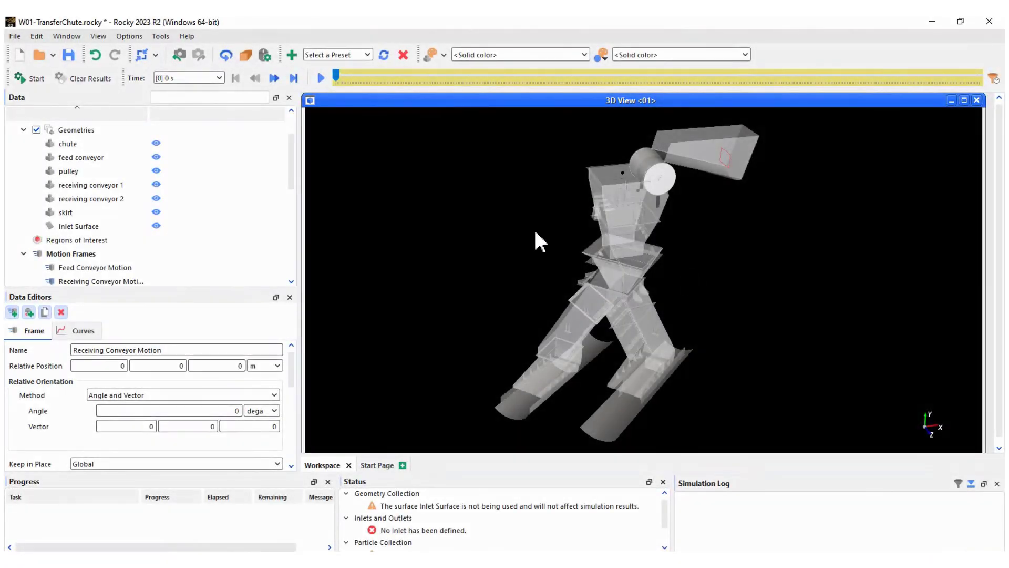
# Assign the Feed Conveyor Motion frame to the feed conveyor and the Receiving Conveyor Motion frame to receiving conveyor 1.
pyautogui.click(102, 157)
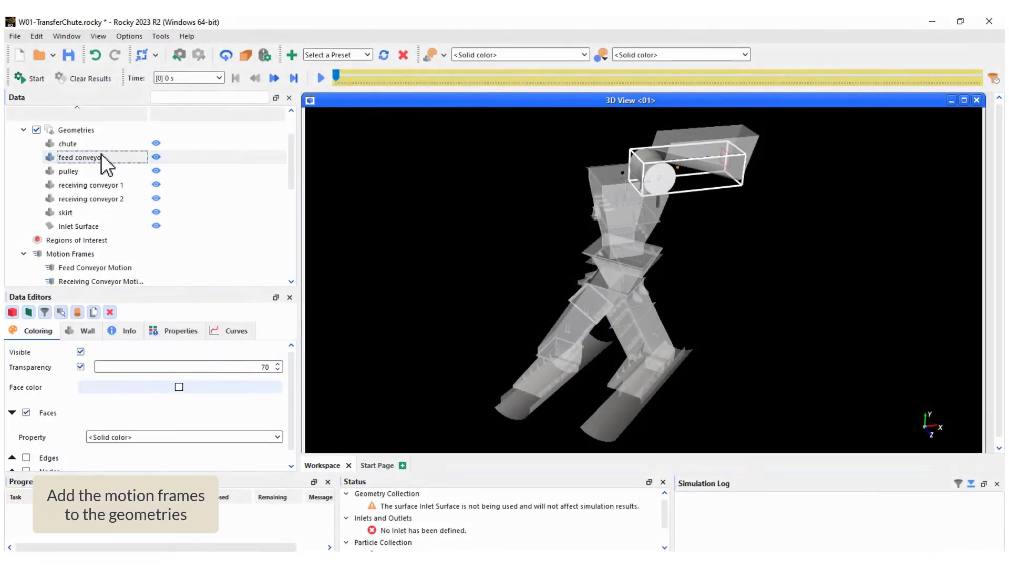
pyautogui.click(85, 330)
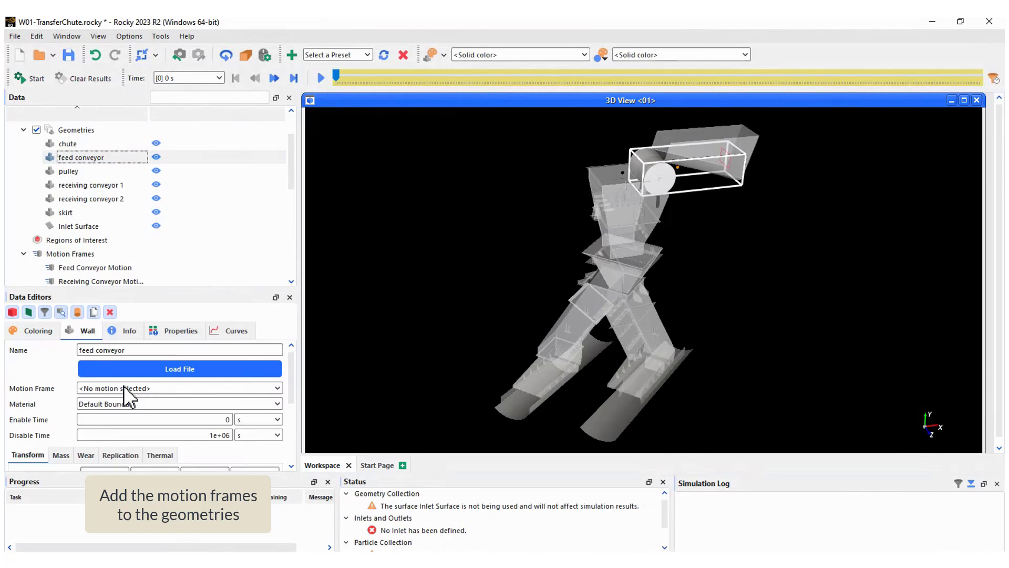
pyautogui.click(124, 386)
pyautogui.click(125, 399)
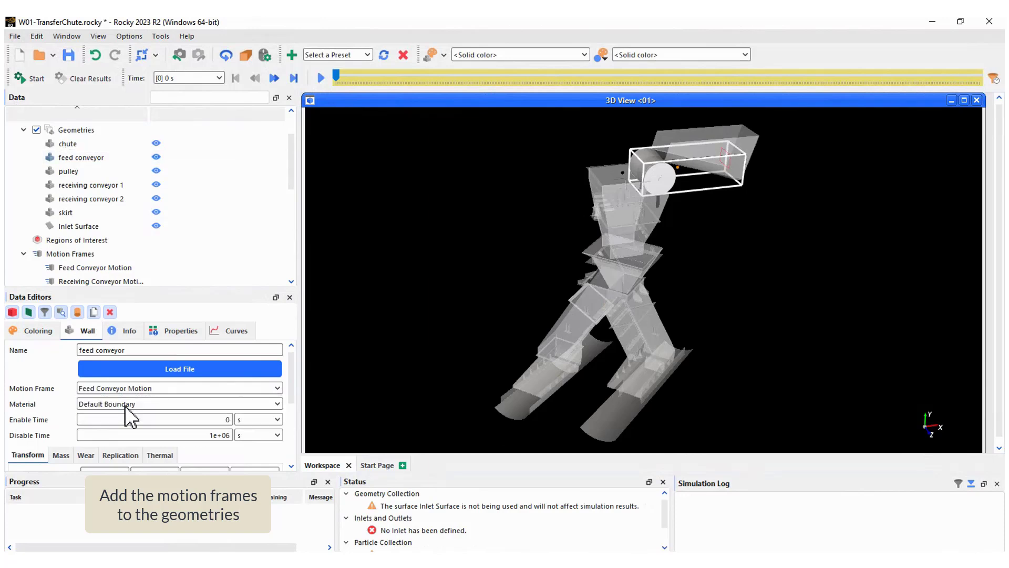
pyautogui.click(111, 183)
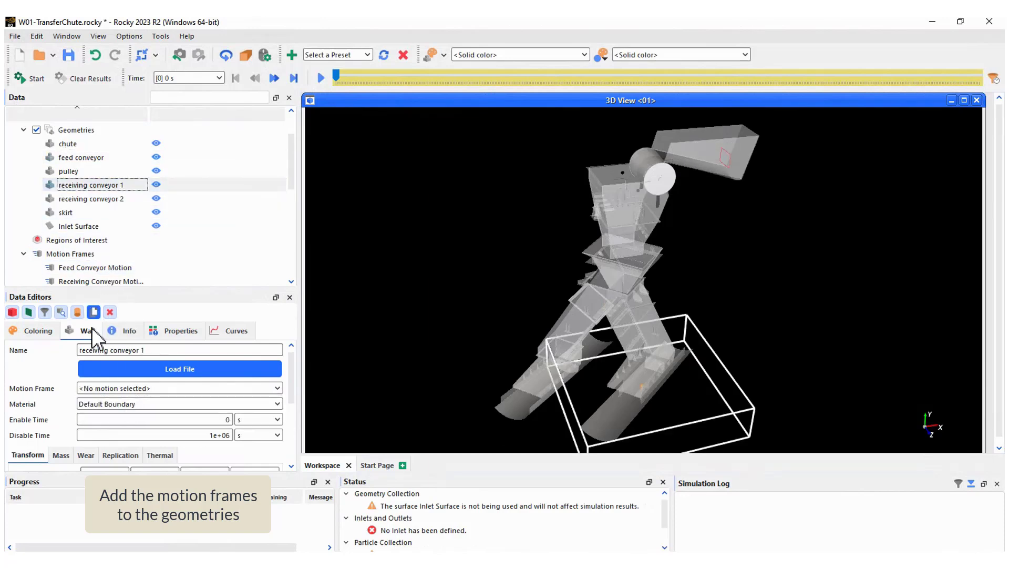
pyautogui.click(118, 386)
pyautogui.click(119, 415)
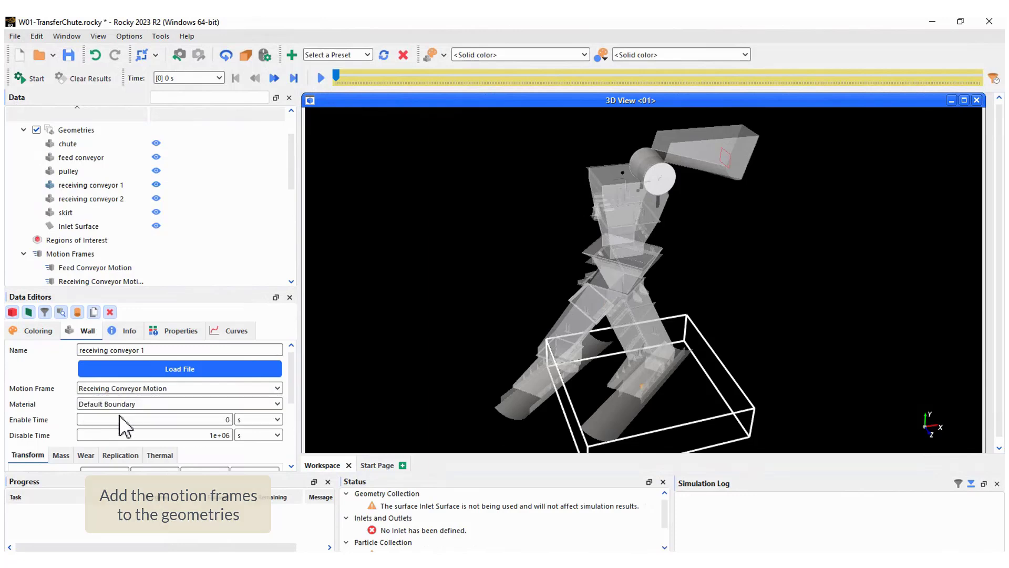
# Review the material properties of Default Belt, Default Boundary and Default Particles.
pyautogui.scroll(-1, 69, 248)
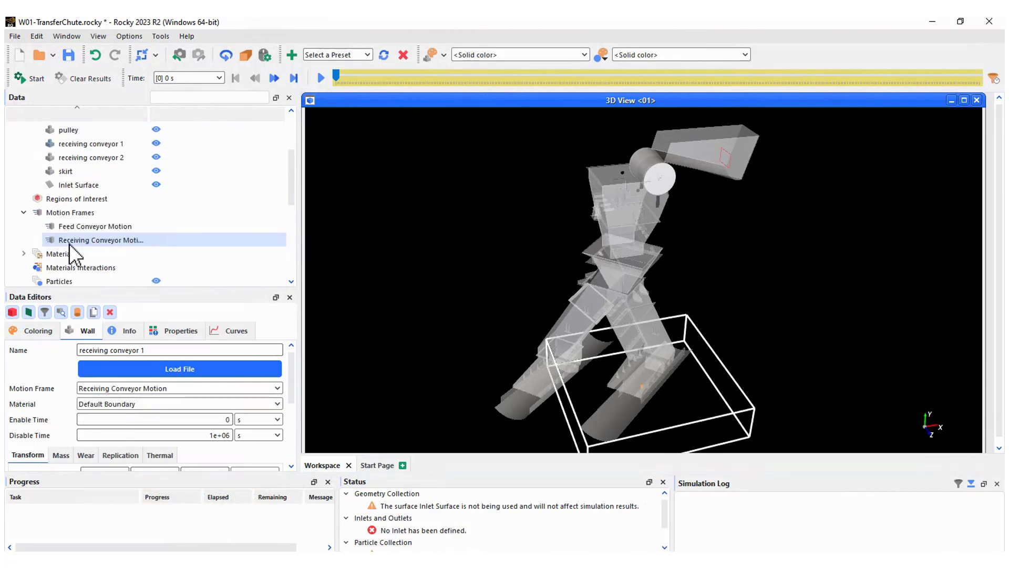
pyautogui.doubleClick(61, 256)
pyautogui.scroll(-3, 84, 239)
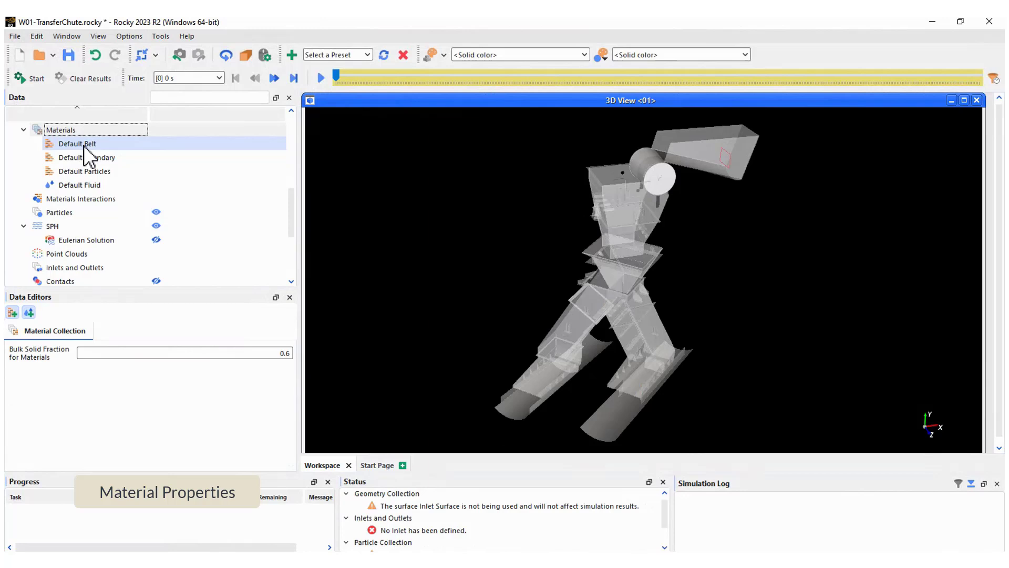
pyautogui.click(85, 145)
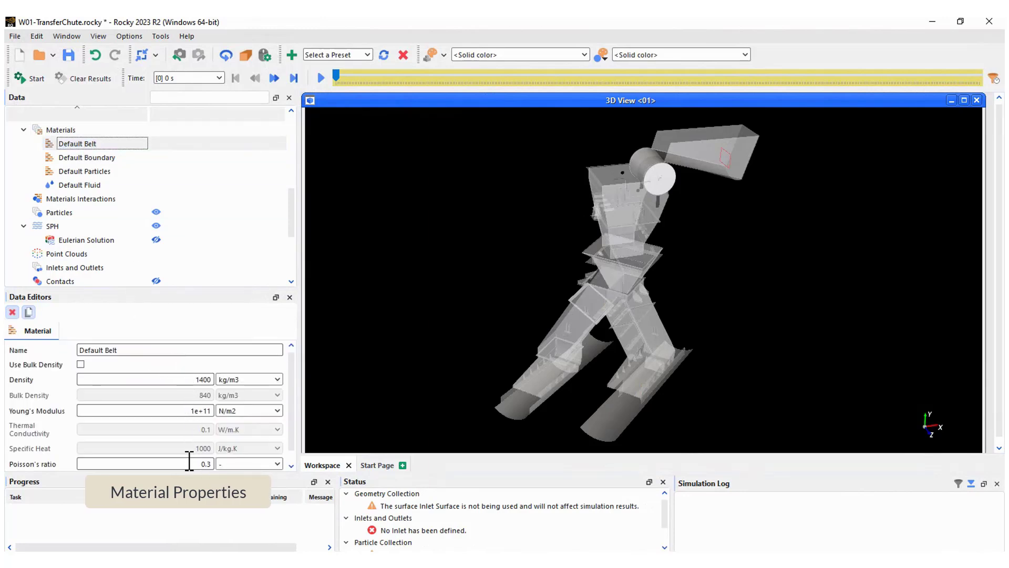
pyautogui.click(91, 159)
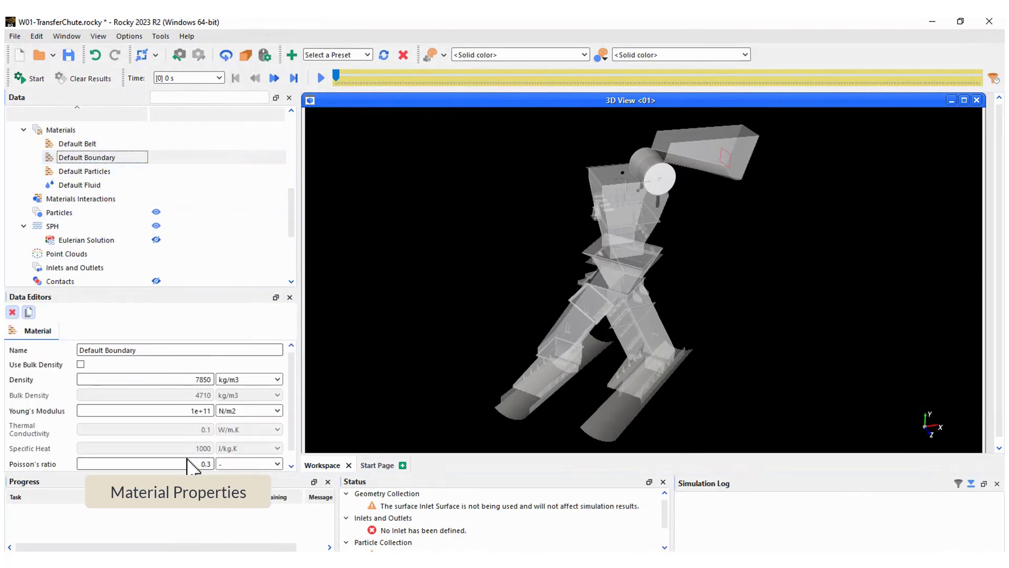
pyautogui.click(89, 172)
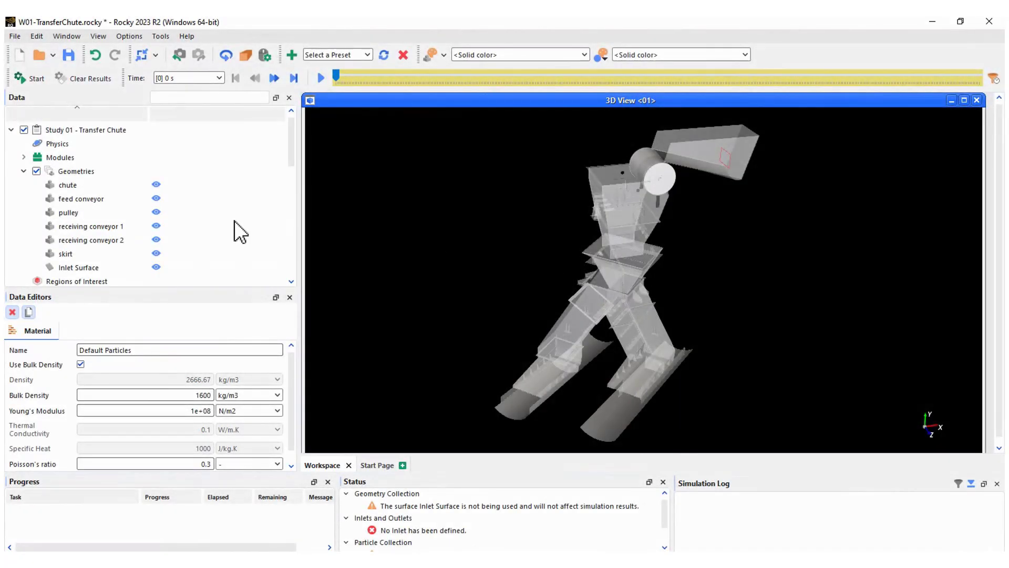
# Assign the Default Belt material to the feed conveyor, receiving conveyor 1 and receiving conveyor 2.
pyautogui.click(87, 199)
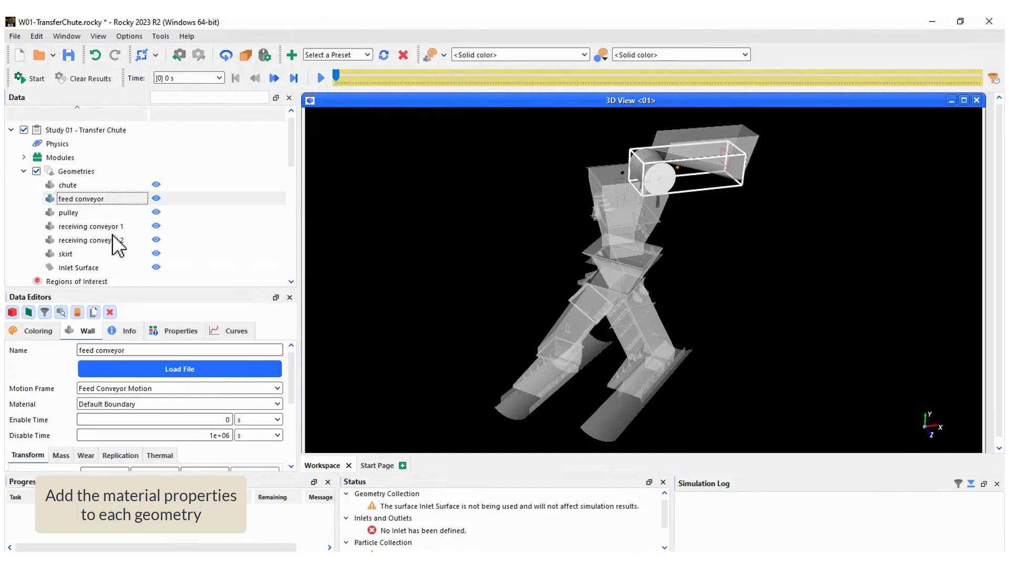
pyautogui.click(195, 404)
pyautogui.click(140, 424)
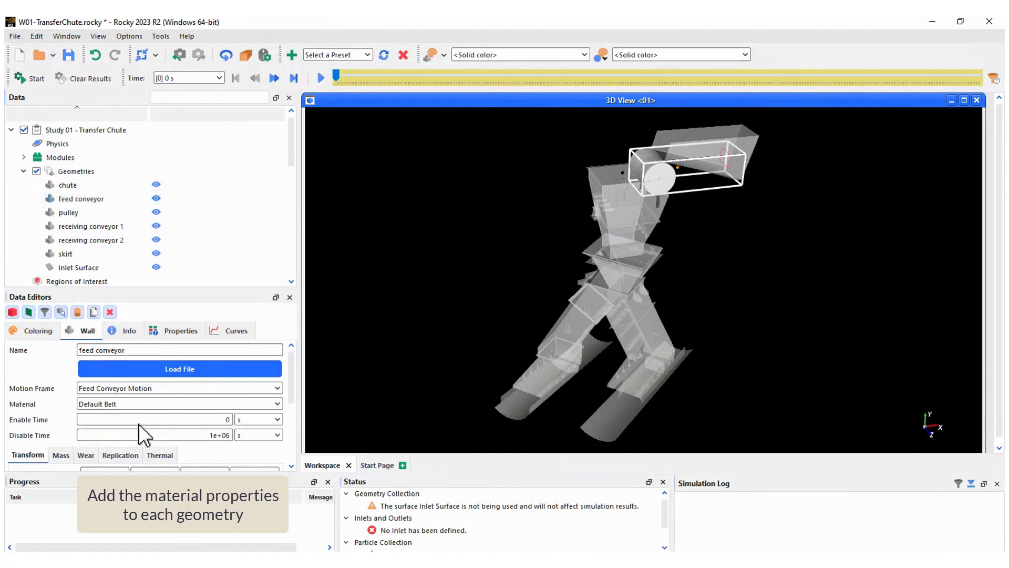
pyautogui.click(103, 227)
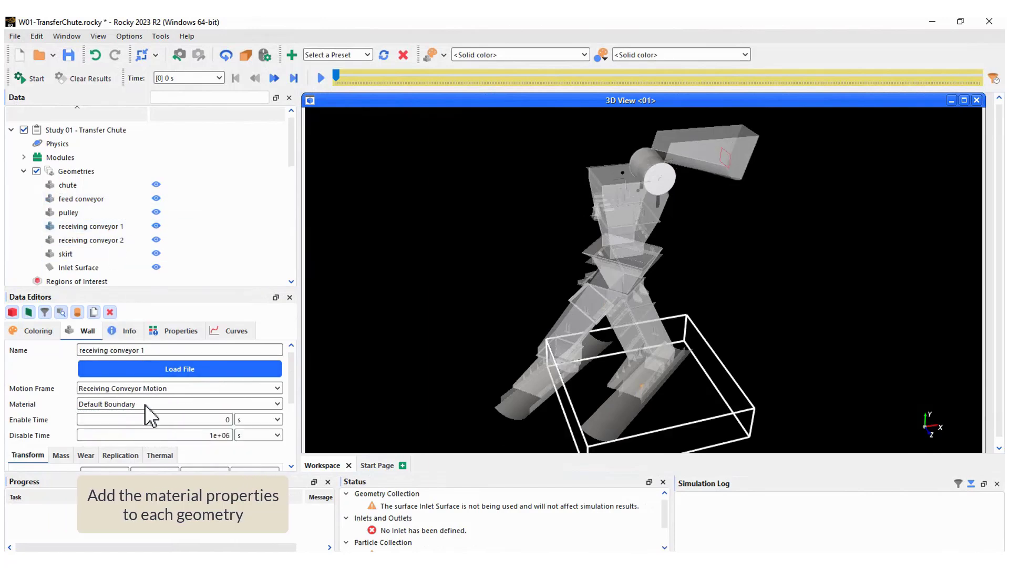
pyautogui.click(144, 403)
pyautogui.click(129, 424)
pyautogui.click(99, 240)
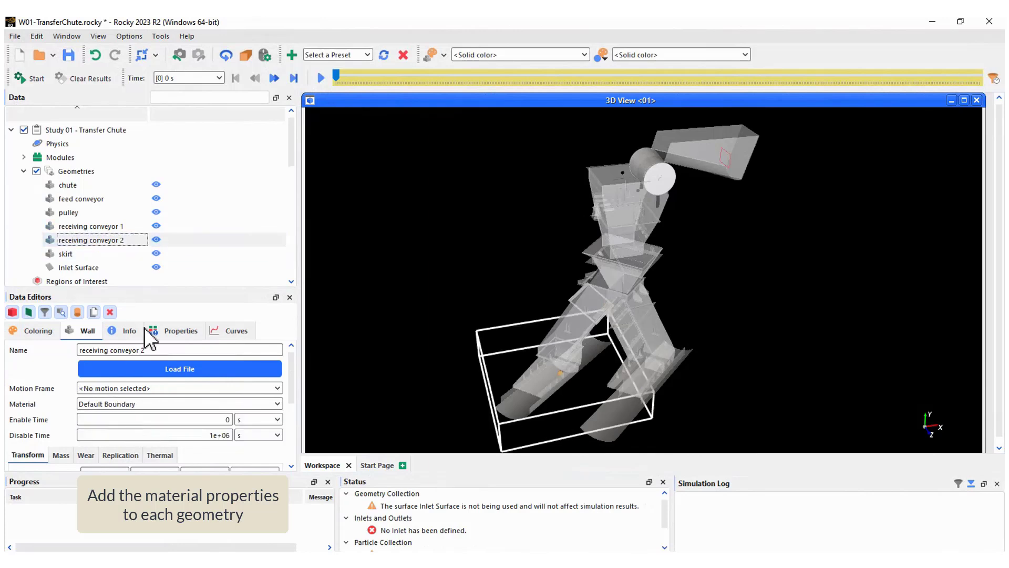
pyautogui.click(150, 403)
pyautogui.click(134, 422)
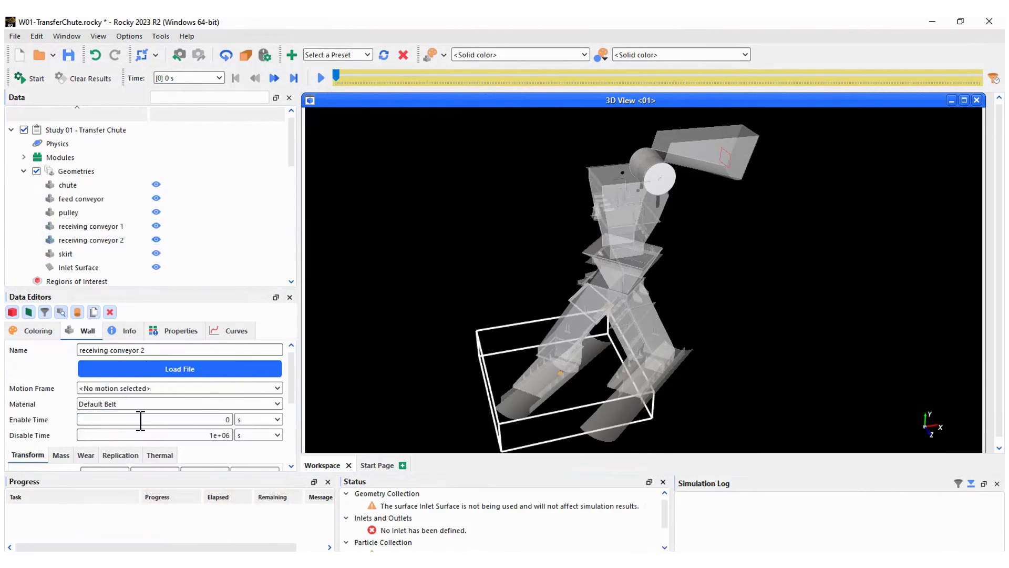
# Set the Default Particles to Default Particles interaction to static and dynamic friction 0.55 and restitution coefficient 0.2.
pyautogui.scroll(-2, 129, 231)
pyautogui.scroll(-3, 130, 231)
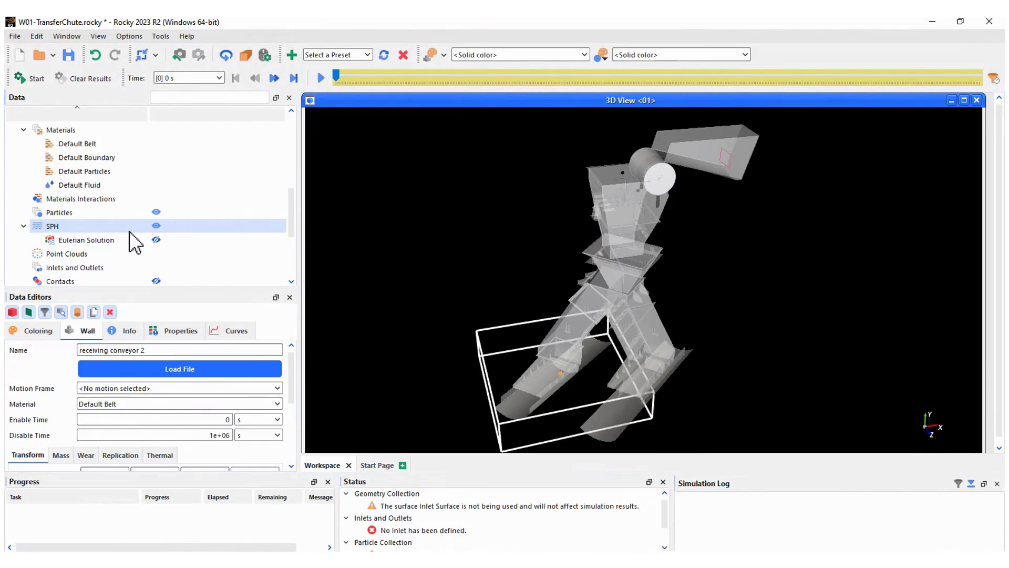
pyautogui.click(111, 195)
pyautogui.click(143, 333)
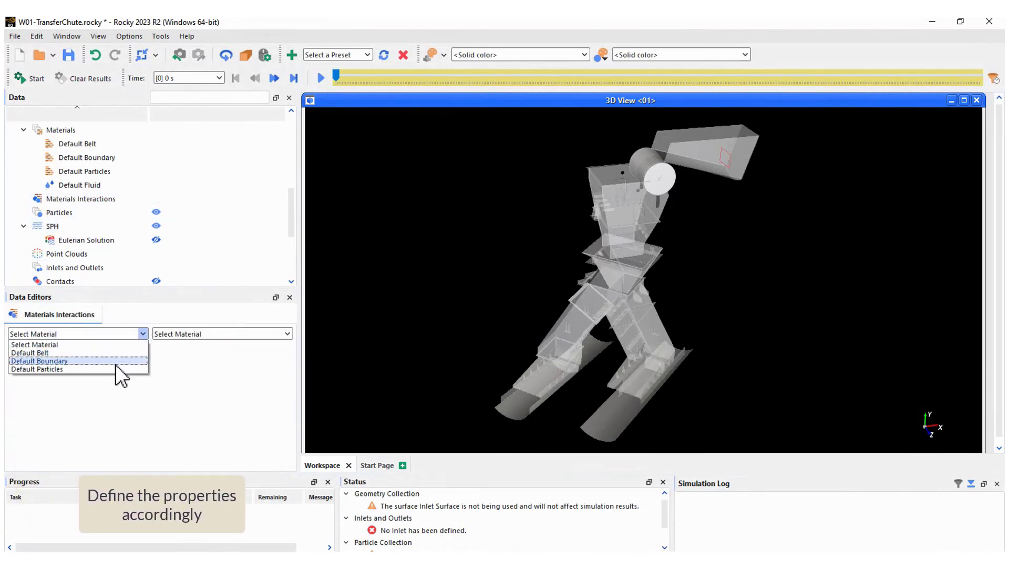
pyautogui.click(113, 369)
pyautogui.click(239, 333)
pyautogui.click(205, 369)
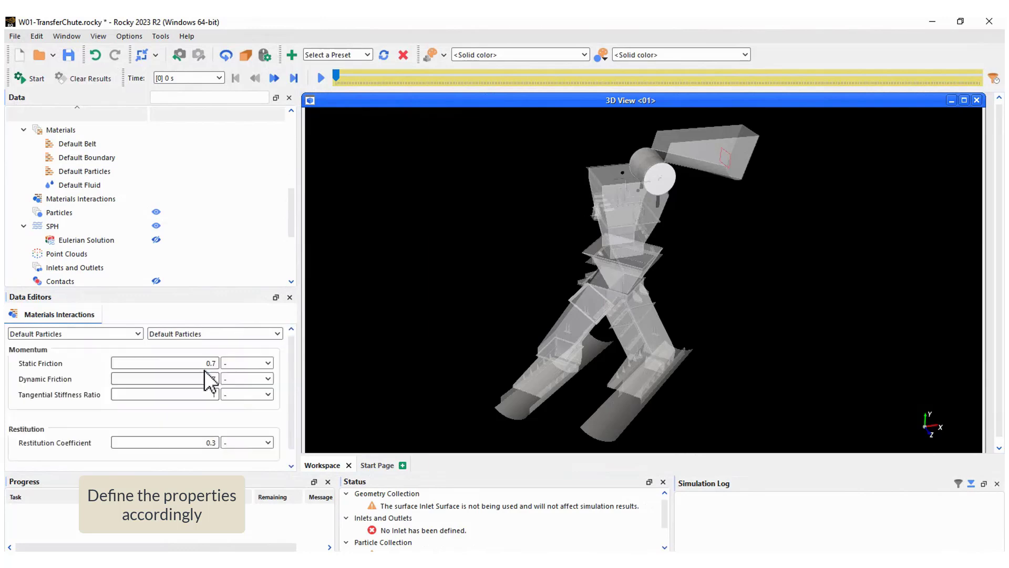
pyautogui.moveTo(205, 363); pyautogui.dragTo(235, 365)
pyautogui.write('0.2')
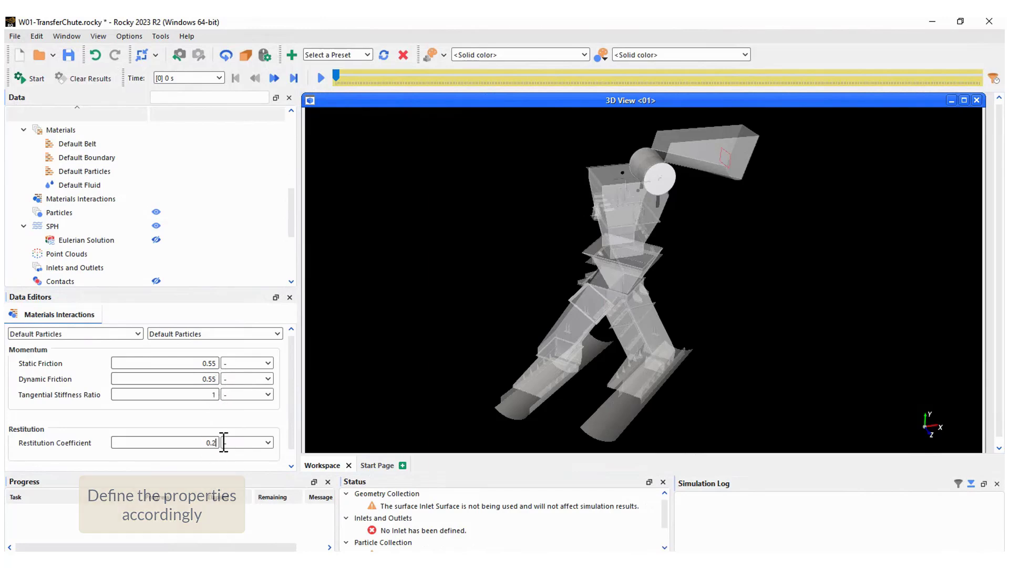
# Define the interaction properties of Default Particles with Default Belt and with Default Boundary.
pyautogui.click(153, 332)
pyautogui.click(162, 351)
pyautogui.click(215, 333)
pyautogui.click(205, 361)
pyautogui.click(204, 362)
# Create a new particle in the study's particle collection.
pyautogui.click(89, 213)
pyautogui.rightClick(91, 214)
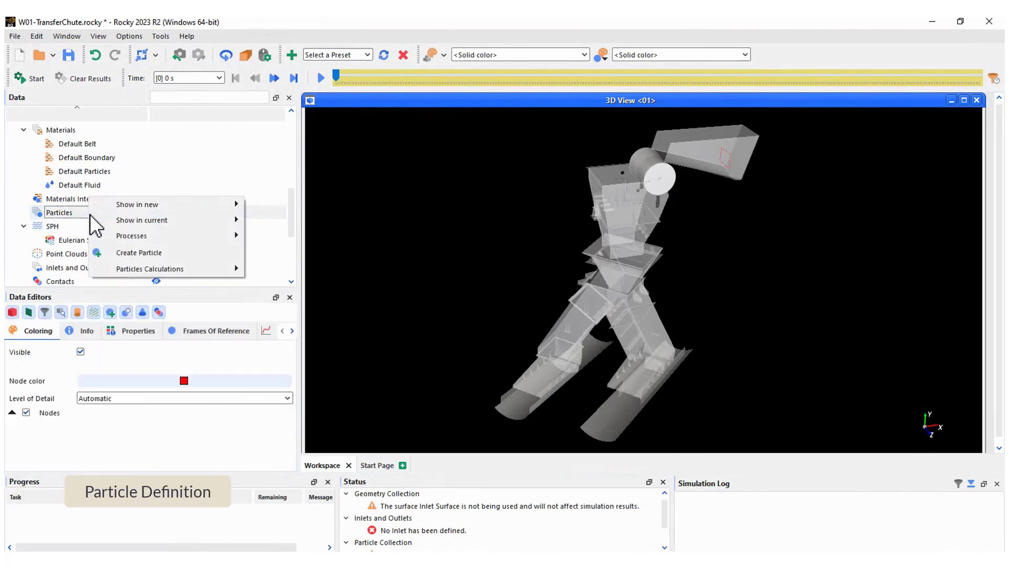
pyautogui.click(152, 253)
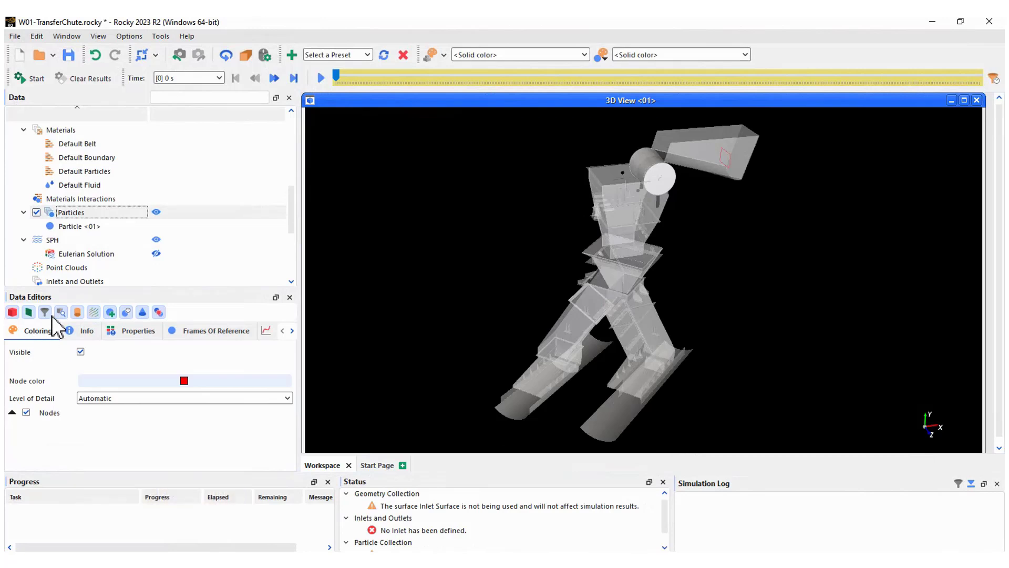
# Give the new particle a sieve size of 0.07 m and a rolling resistance of 0.28.
pyautogui.click(80, 227)
pyautogui.click(47, 420)
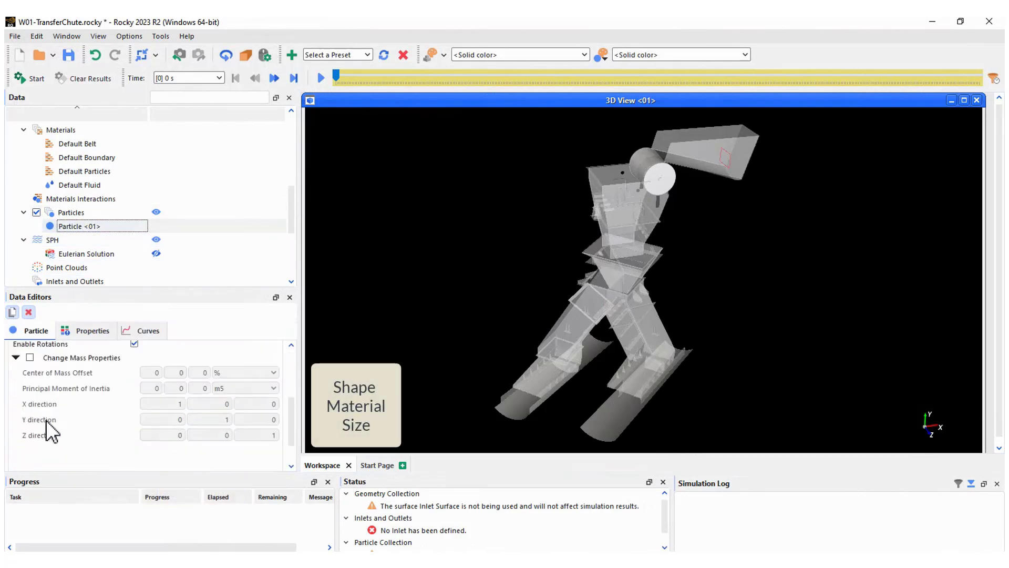
pyautogui.scroll(5, 51, 431)
pyautogui.click(19, 386)
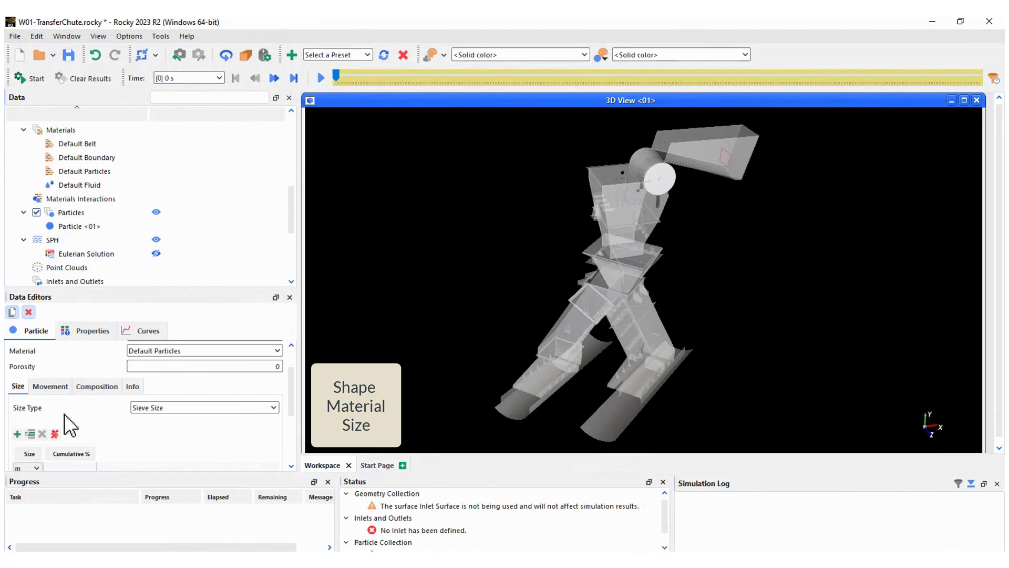
pyautogui.scroll(-1, 32, 444)
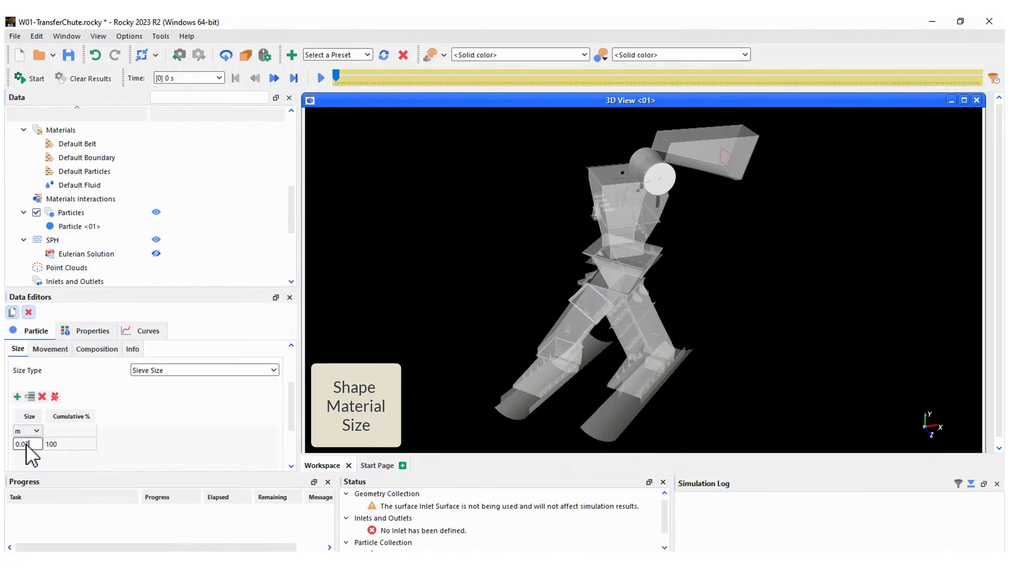
pyautogui.click(50, 348)
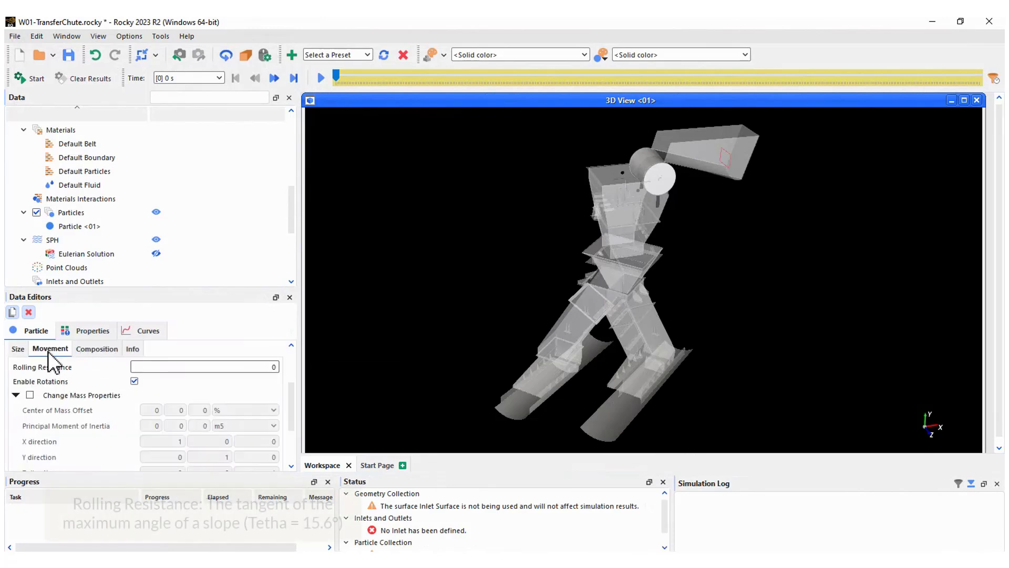
pyautogui.click(265, 367)
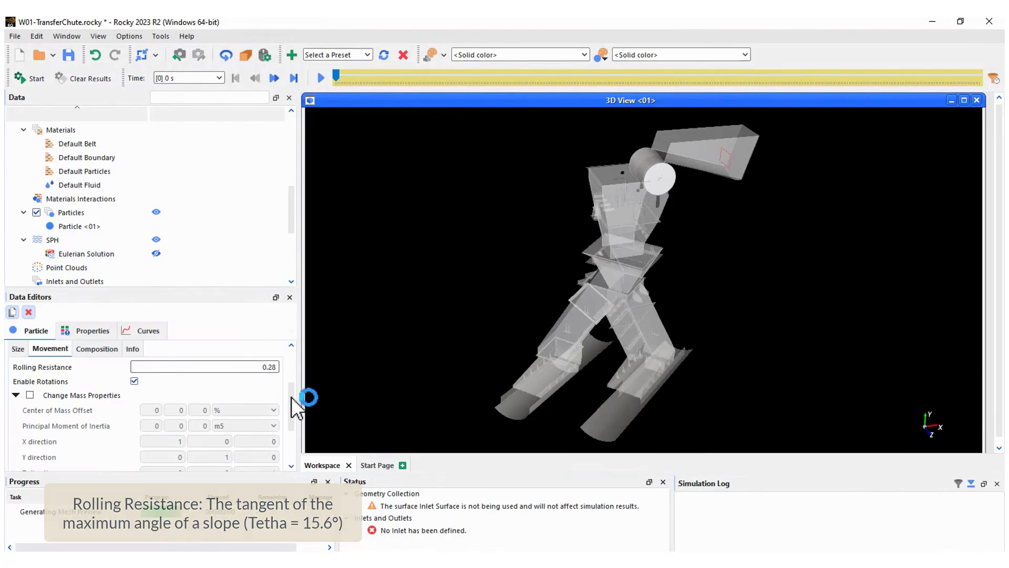
# Preview the particle's shape in its own details view, inspect it from an angle and close the view.
pyautogui.scroll(2, 292, 371)
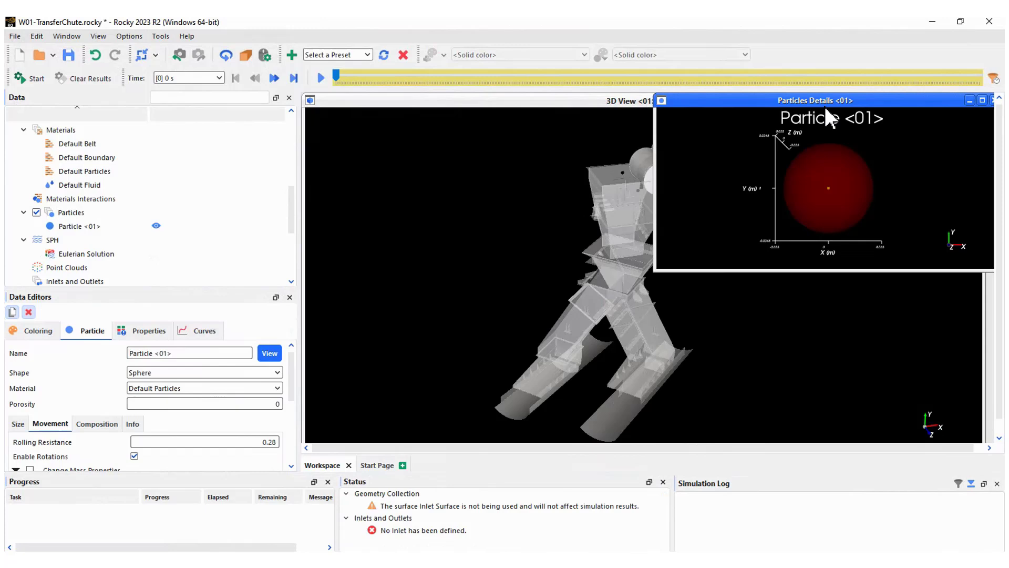
pyautogui.moveTo(814, 101); pyautogui.dragTo(532, 173)
pyautogui.scroll(-2, 544, 286)
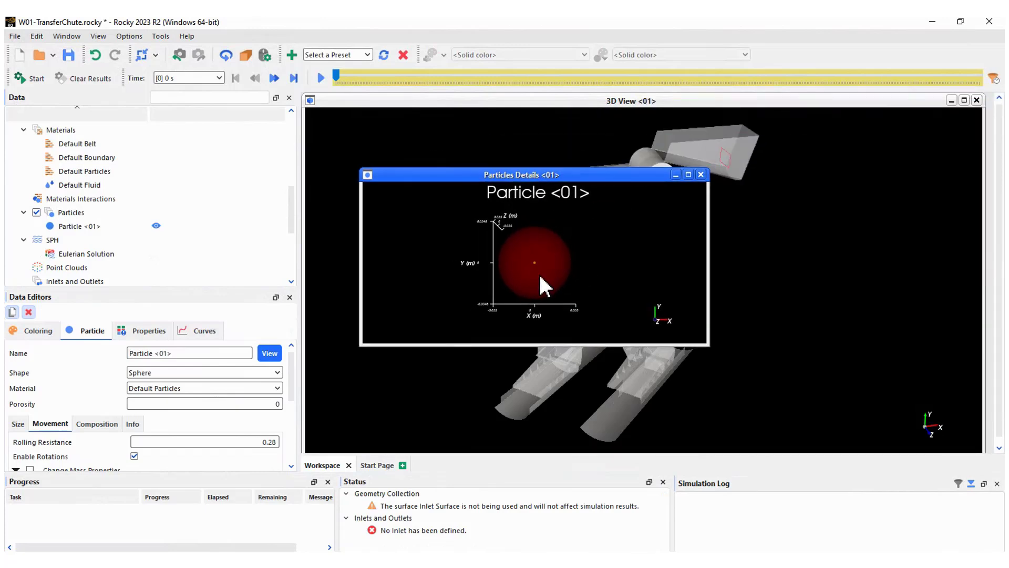
pyautogui.moveTo(519, 273); pyautogui.dragTo(462, 313)
pyautogui.moveTo(651, 196); pyautogui.dragTo(953, 272)
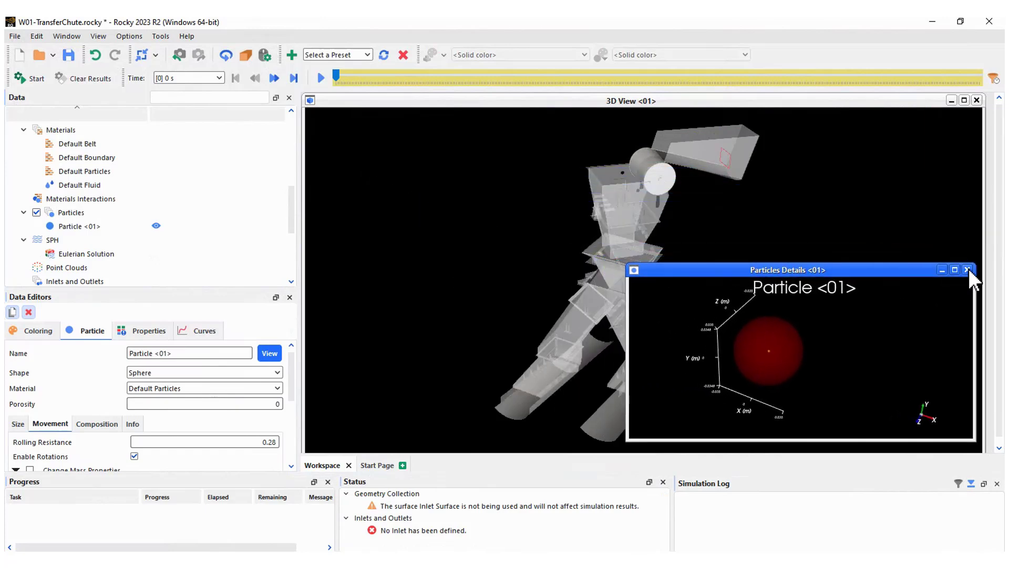
pyautogui.click(968, 270)
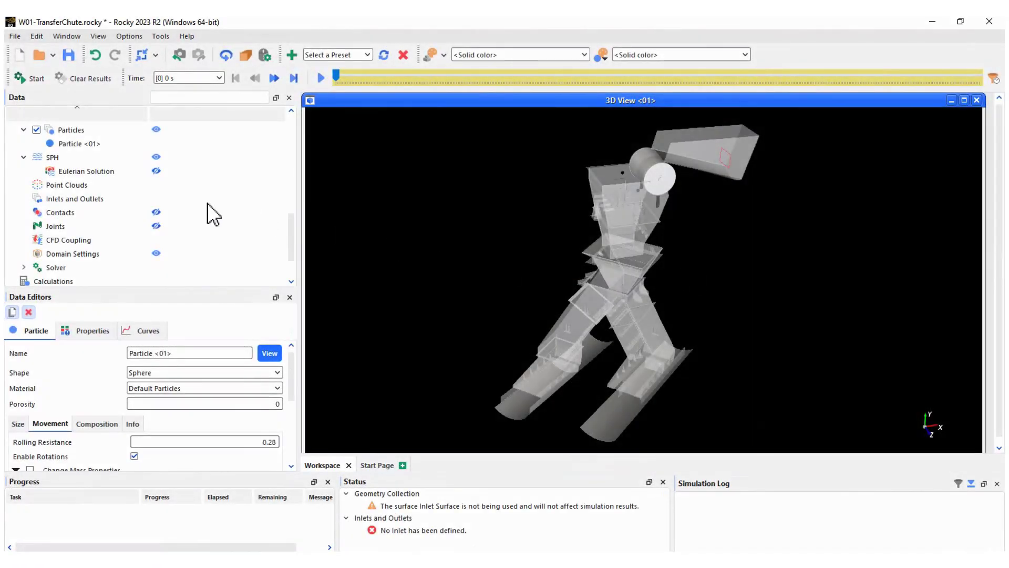
# Create a particle inlet and assign Inlet Surface as its entry point.
pyautogui.rightClick(89, 197)
pyautogui.click(143, 188)
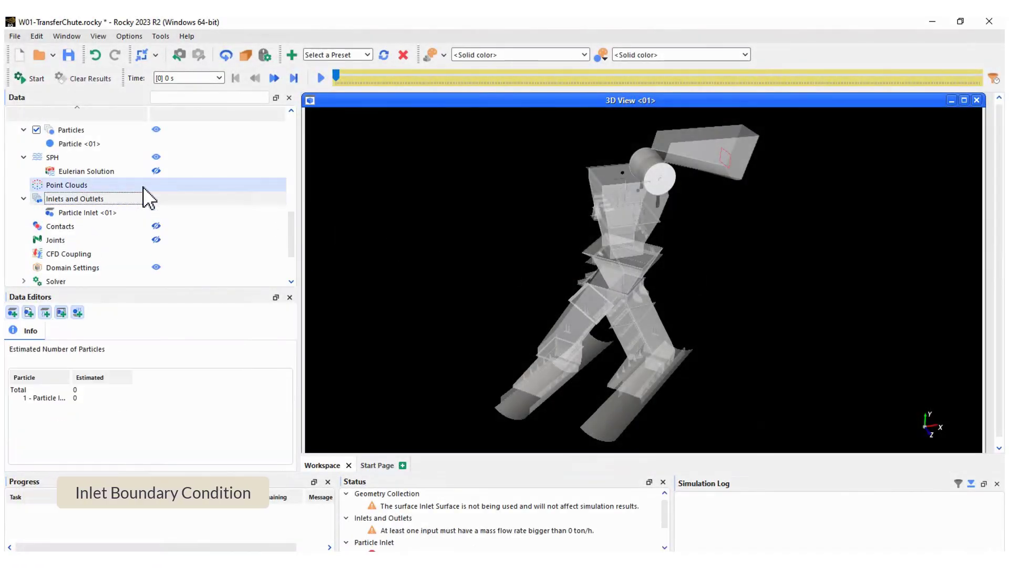
pyautogui.click(104, 212)
pyautogui.click(32, 385)
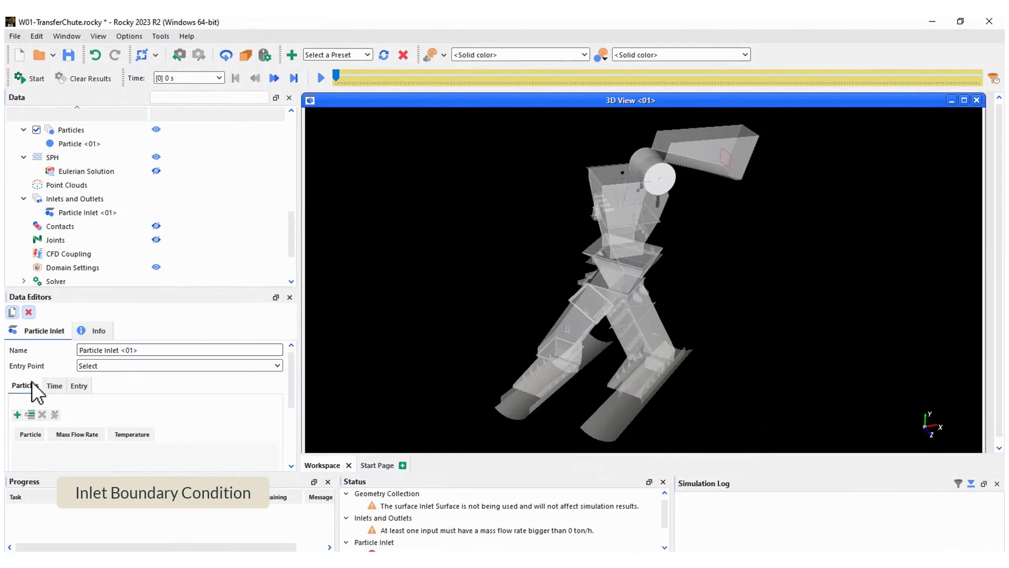
pyautogui.click(131, 364)
pyautogui.click(117, 383)
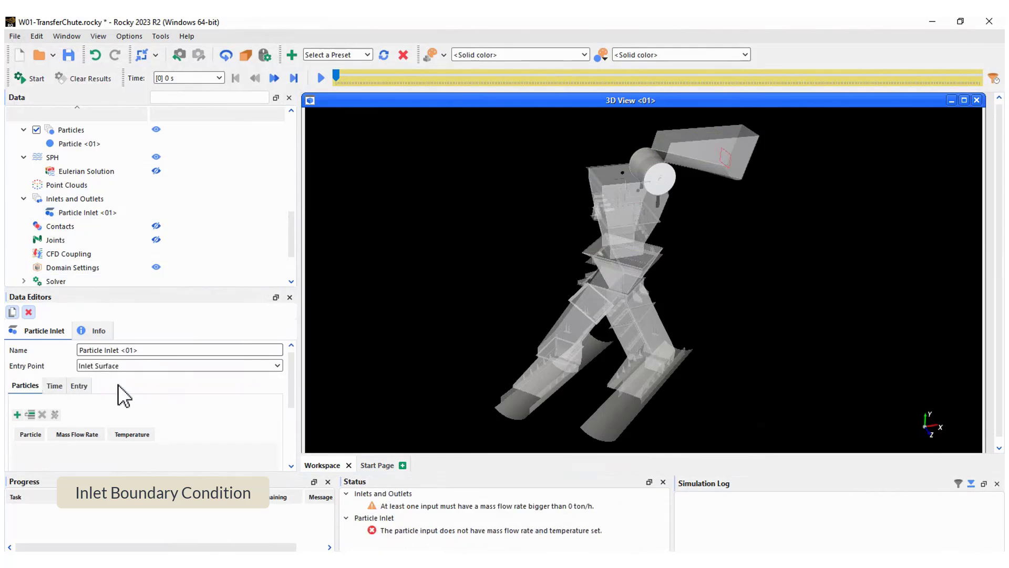
# Add Particle <01> to the inlet with a mass flow rate of 1000 t/h.
pyautogui.click(17, 414)
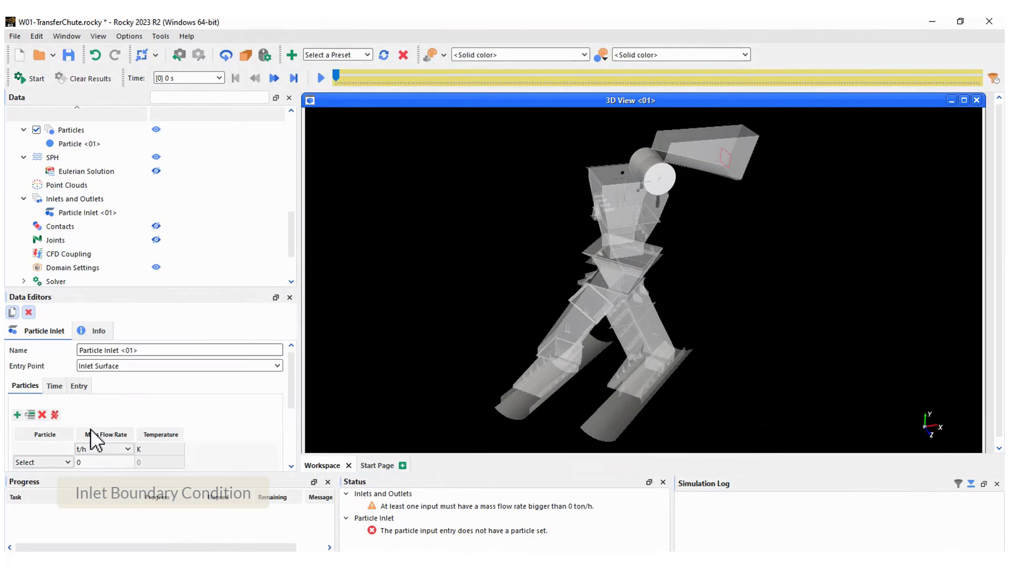
pyautogui.scroll(-1, 79, 428)
pyautogui.click(68, 425)
pyautogui.click(55, 443)
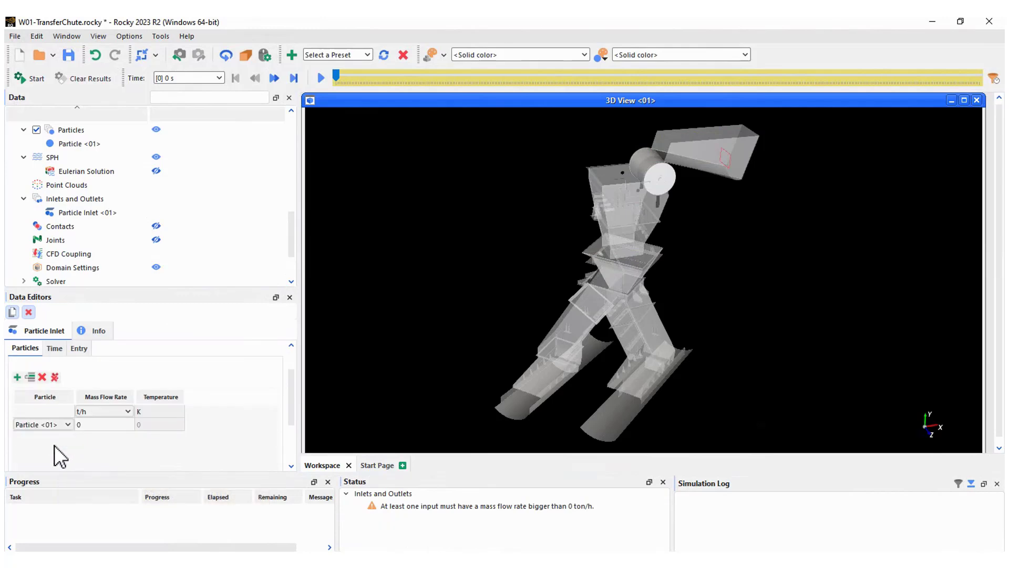
pyautogui.click(95, 423)
pyautogui.write('1000')
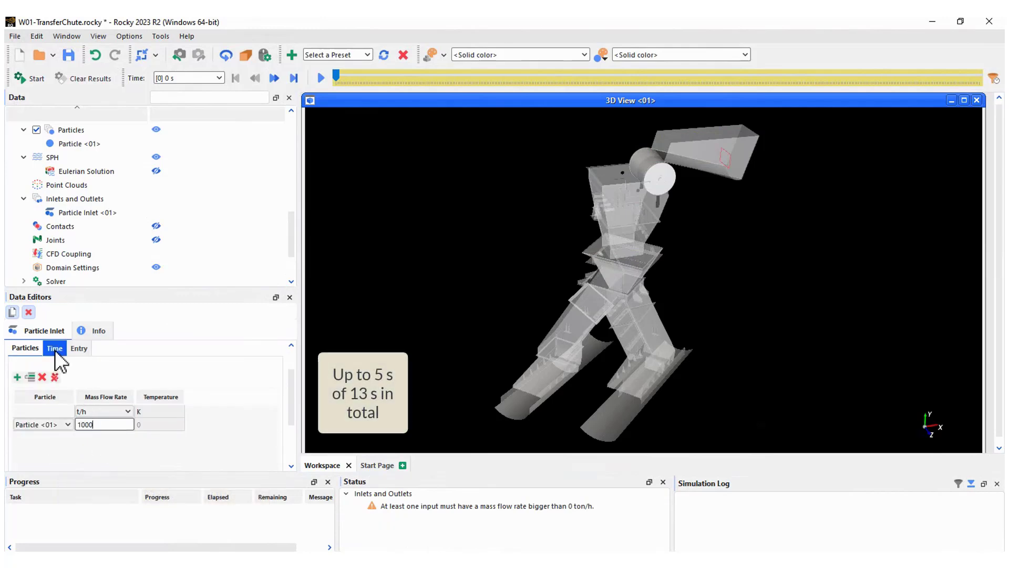
# Set the inlet's stop time to 5 s and check the estimated number of particles.
pyautogui.click(55, 348)
pyautogui.moveTo(212, 382); pyautogui.dragTo(249, 383)
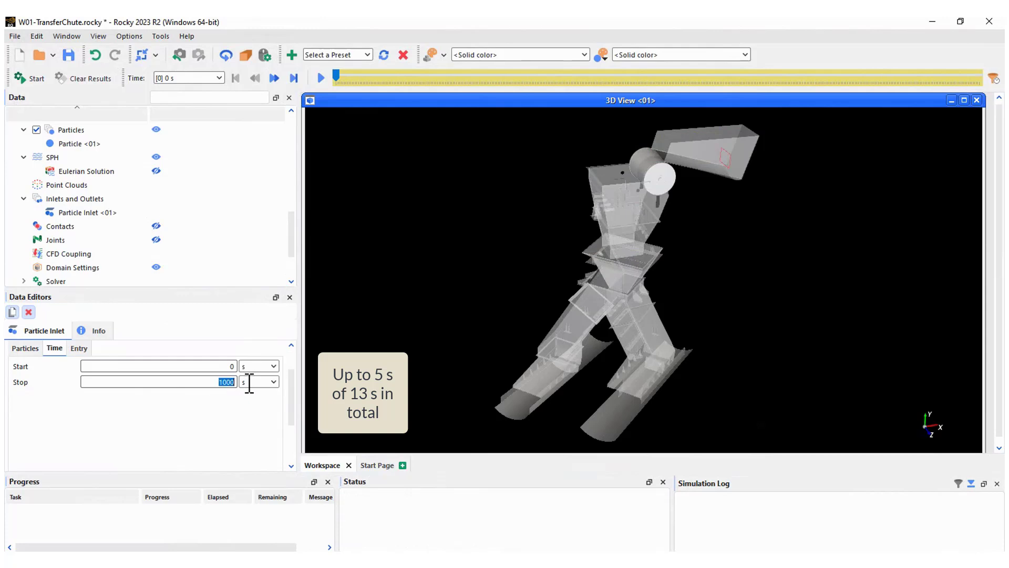
pyautogui.click(75, 198)
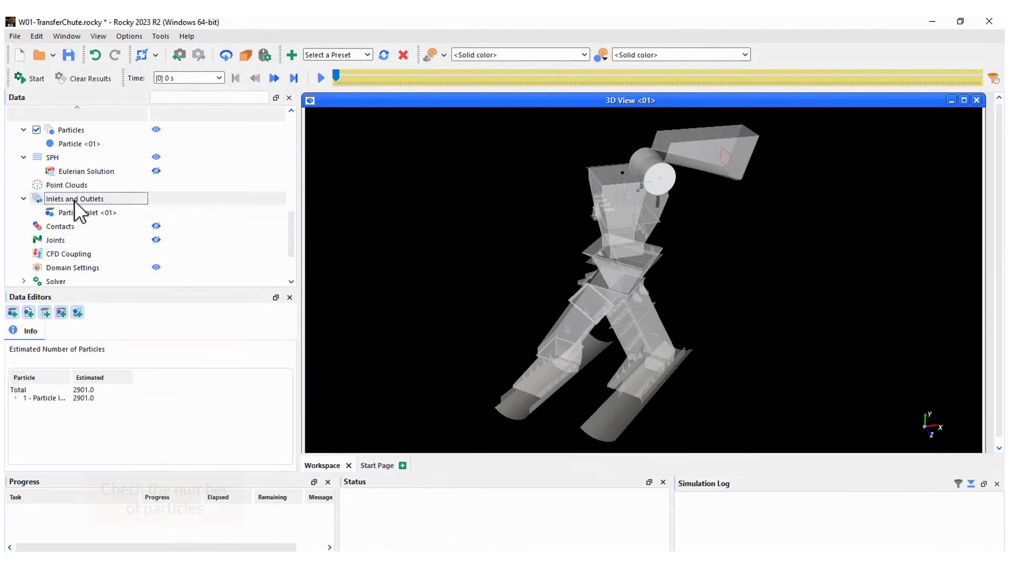
pyautogui.click(16, 398)
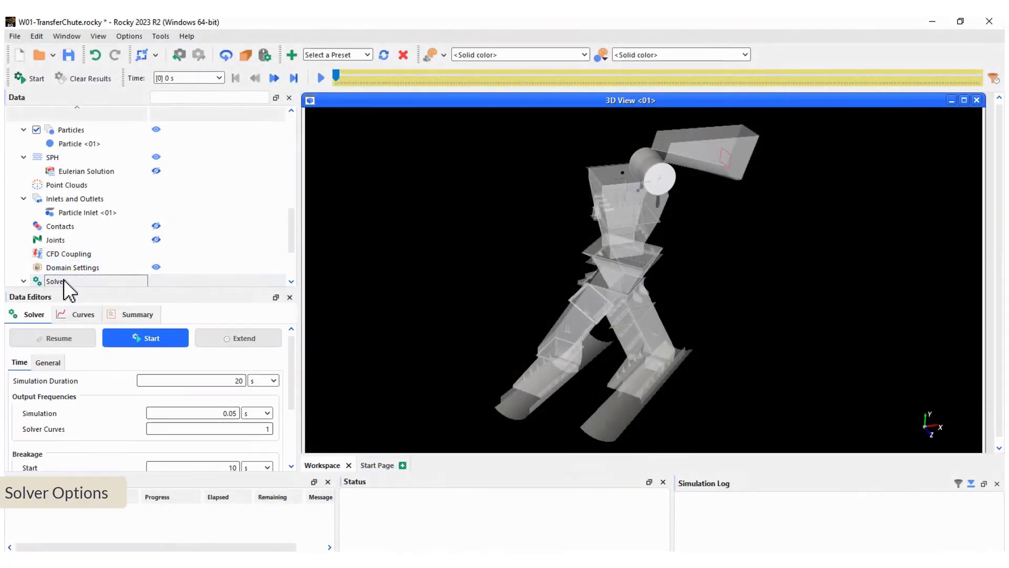
# Configure the solver for a 13 s simulation duration on 10 CPU processors and start the simulation.
pyautogui.moveTo(198, 381); pyautogui.dragTo(264, 380)
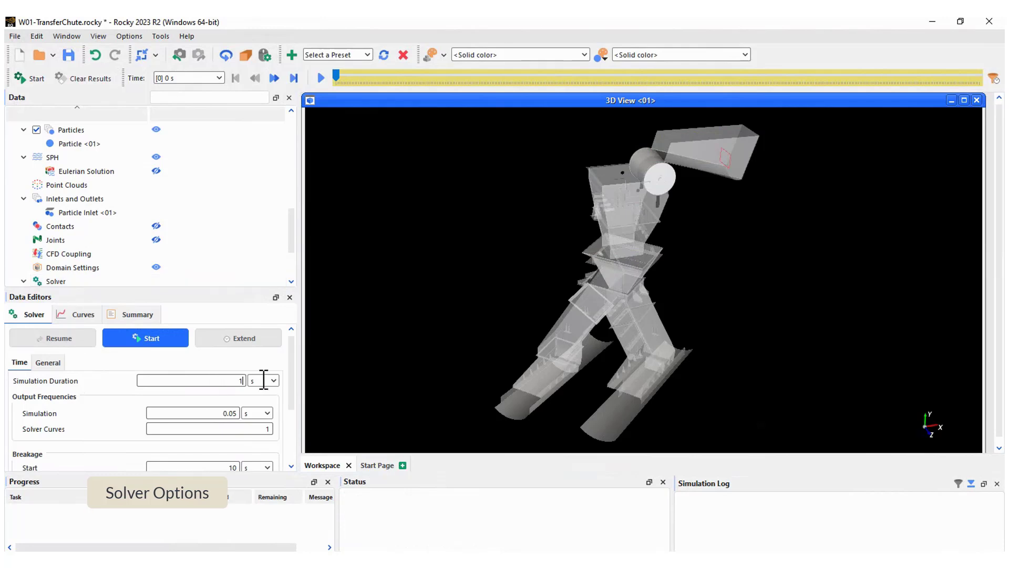
pyautogui.click(54, 363)
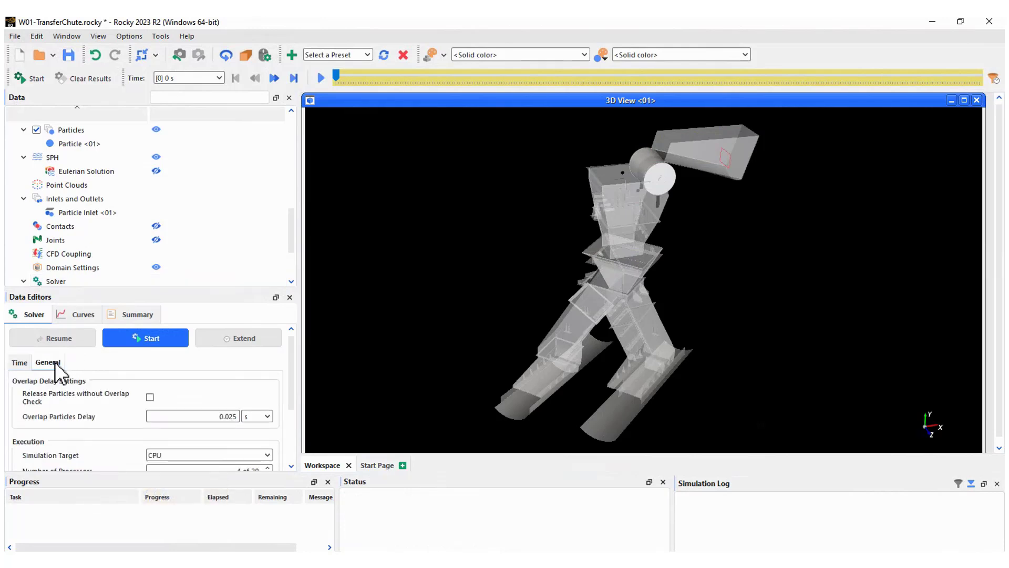
pyautogui.moveTo(288, 369); pyautogui.dragTo(289, 415)
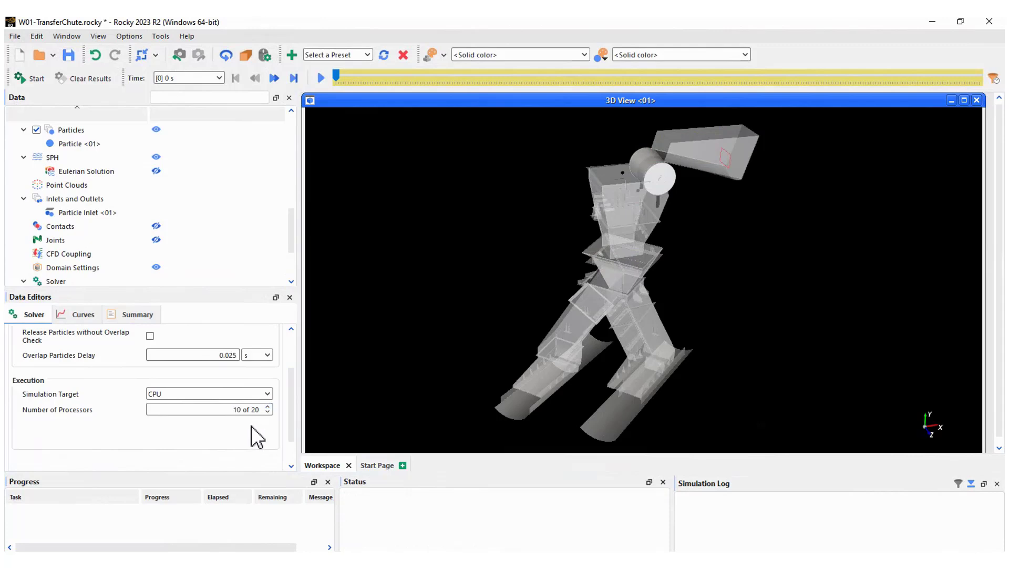
pyautogui.moveTo(291, 402); pyautogui.dragTo(290, 332)
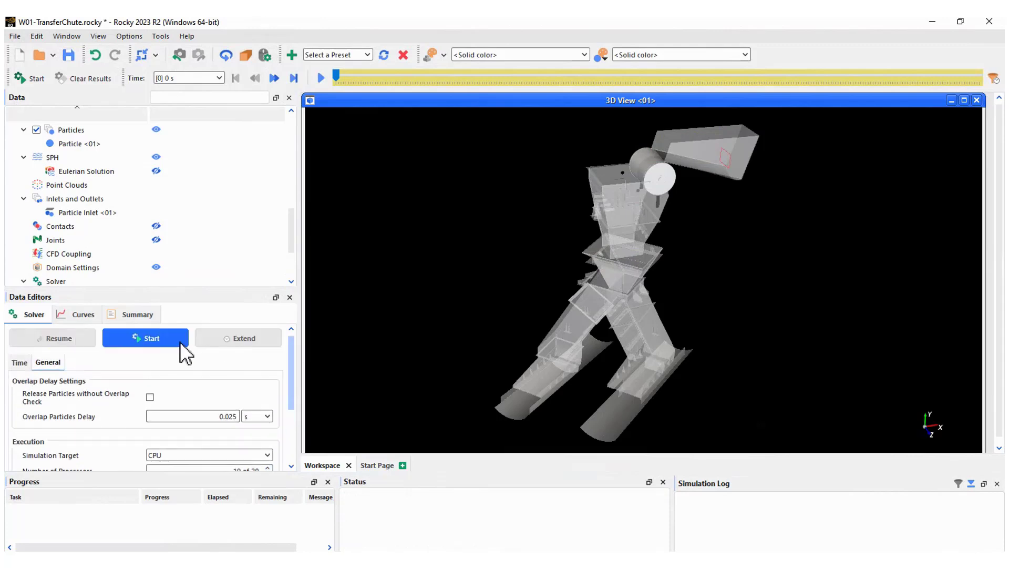
pyautogui.click(151, 339)
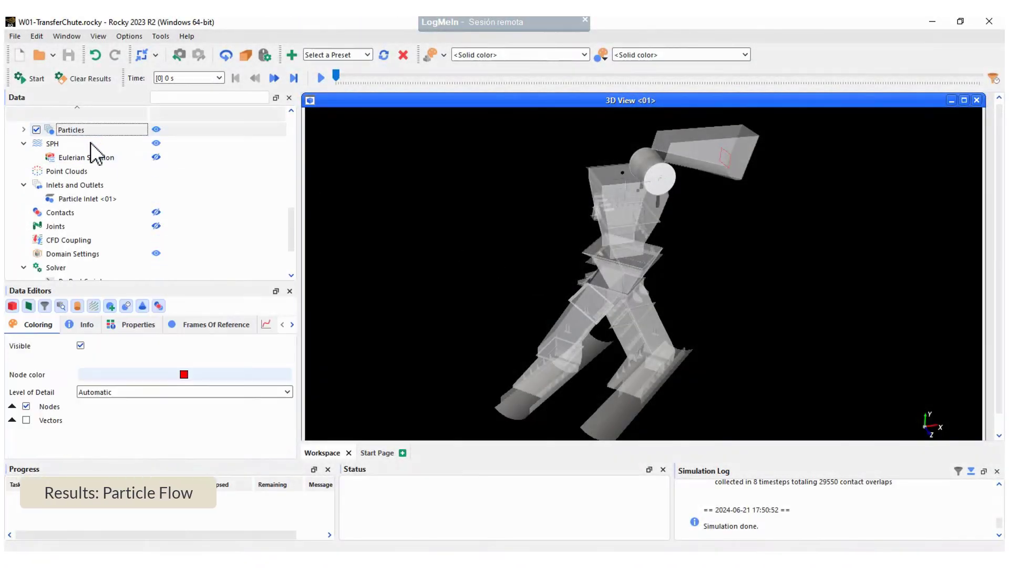
# Color the particle nodes by Translational Velocity.
pyautogui.click(12, 406)
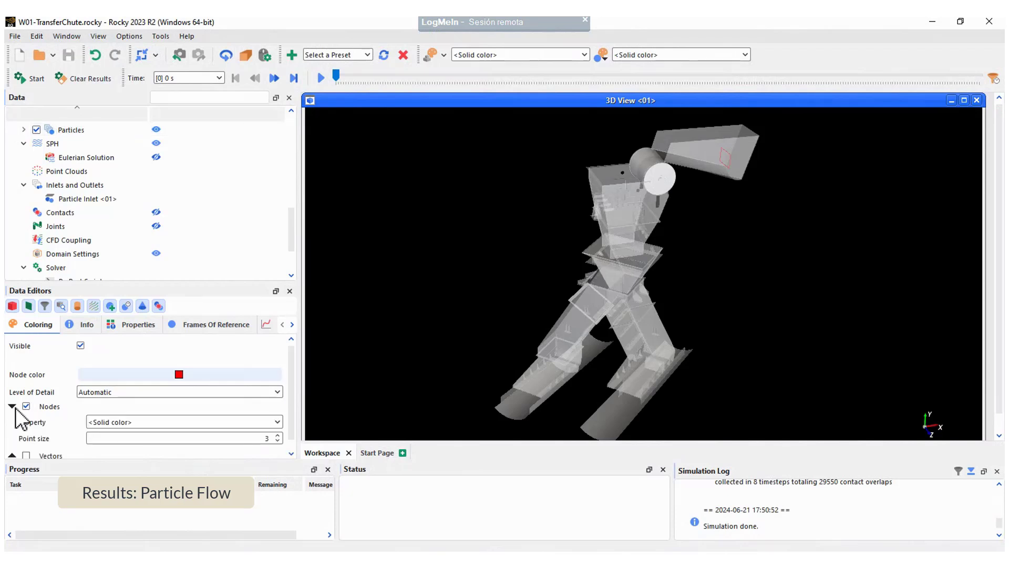
pyautogui.click(263, 423)
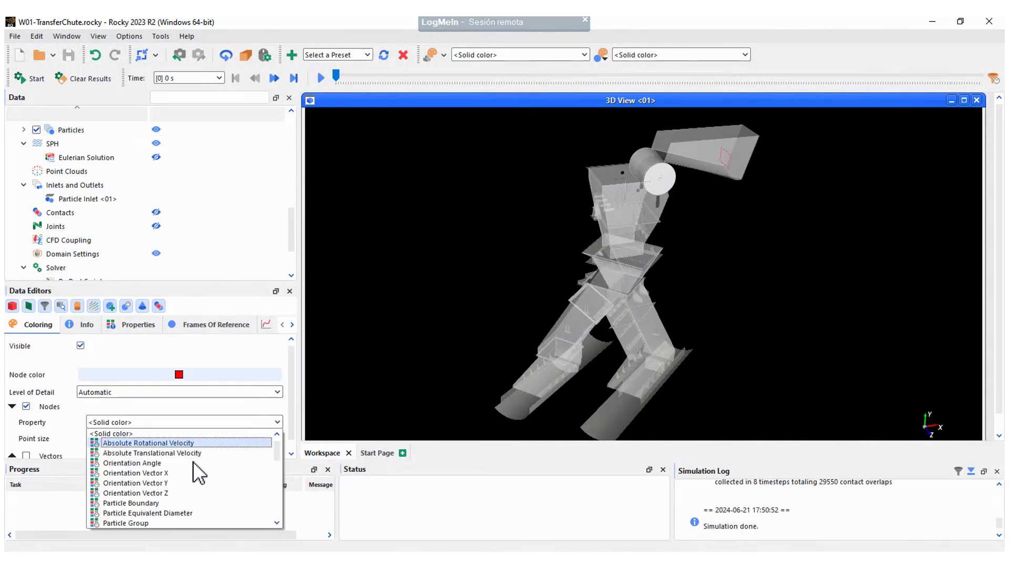
pyautogui.scroll(-5, 184, 481)
pyautogui.scroll(-3, 184, 482)
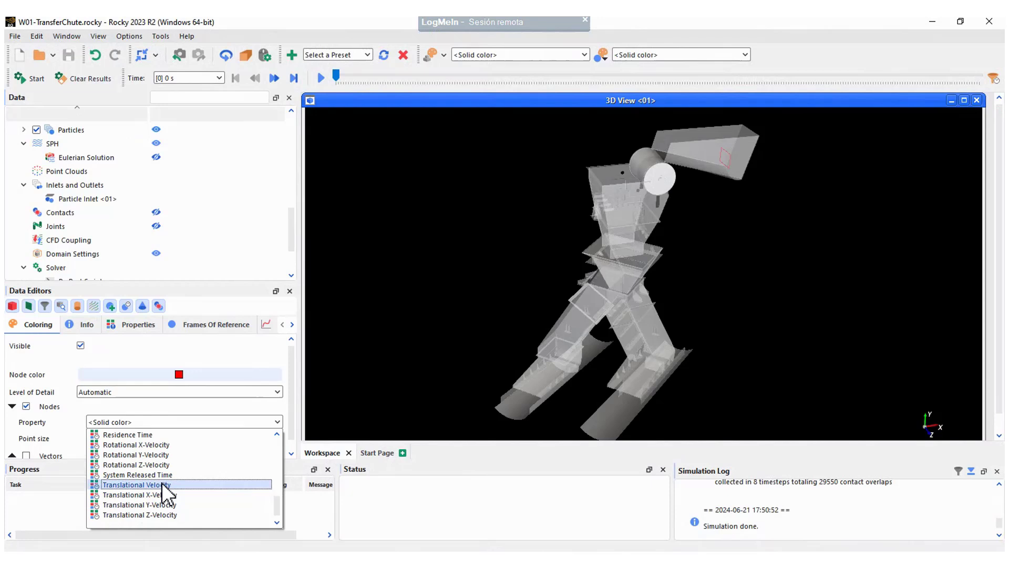
pyautogui.click(162, 483)
# Play the particle flow animation through the chute and examine it from a slightly rotated view.
pyautogui.click(321, 78)
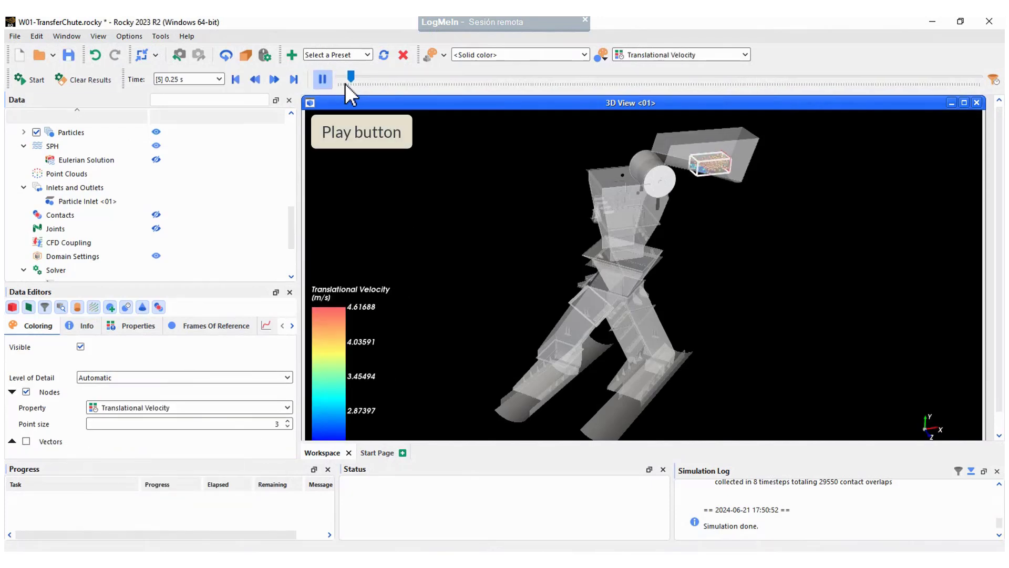
pyautogui.click(84, 160)
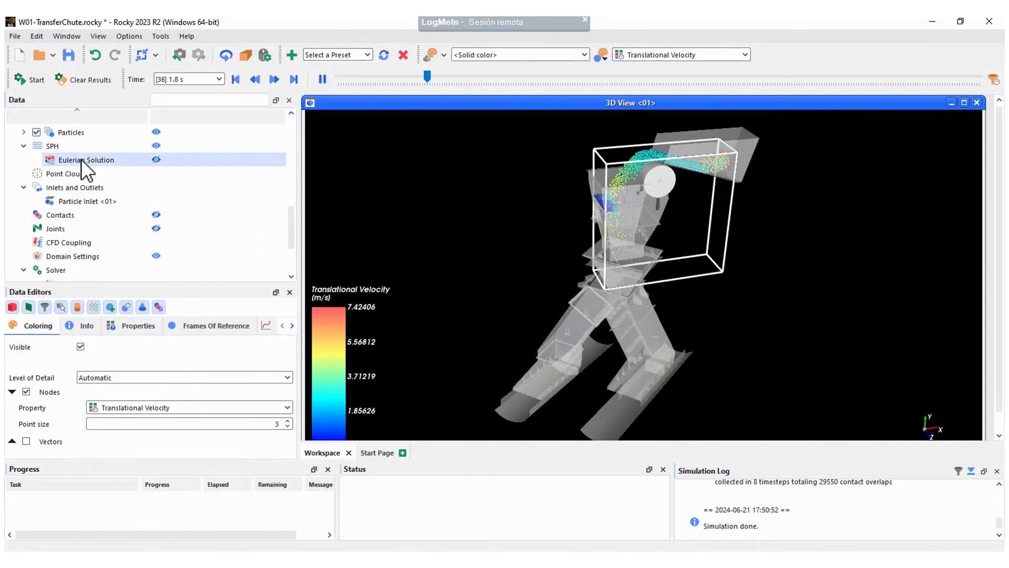
pyautogui.click(336, 331)
pyautogui.moveTo(586, 102)
pyautogui.mouseDown()
pyautogui.moveTo(585, 94)
pyautogui.moveTo(585, 117)
pyautogui.moveTo(587, 103)
pyautogui.mouseUp()
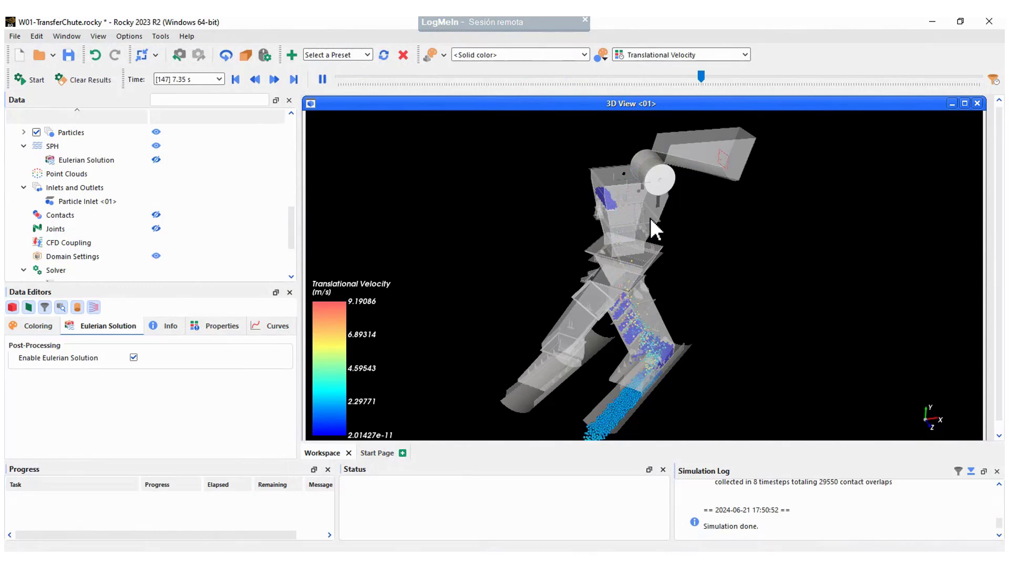
# Examine the moving particles around the lower chute and over the whole model from closer and farther views, and pause the animation.
pyautogui.scroll(4, 651, 217)
pyautogui.moveTo(651, 217); pyautogui.dragTo(651, 333, button='right')
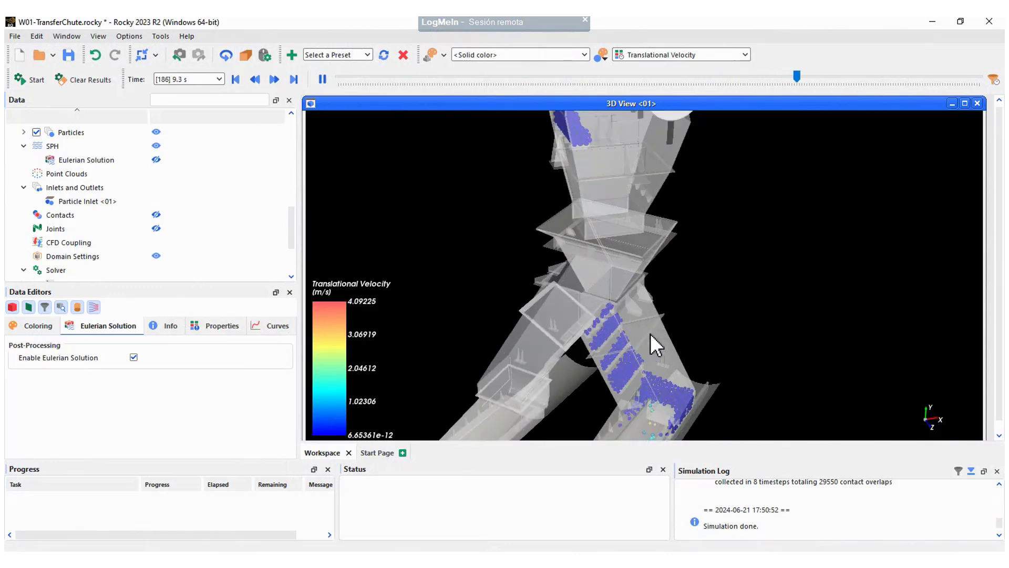
pyautogui.moveTo(651, 333); pyautogui.dragTo(725, 204, button='middle')
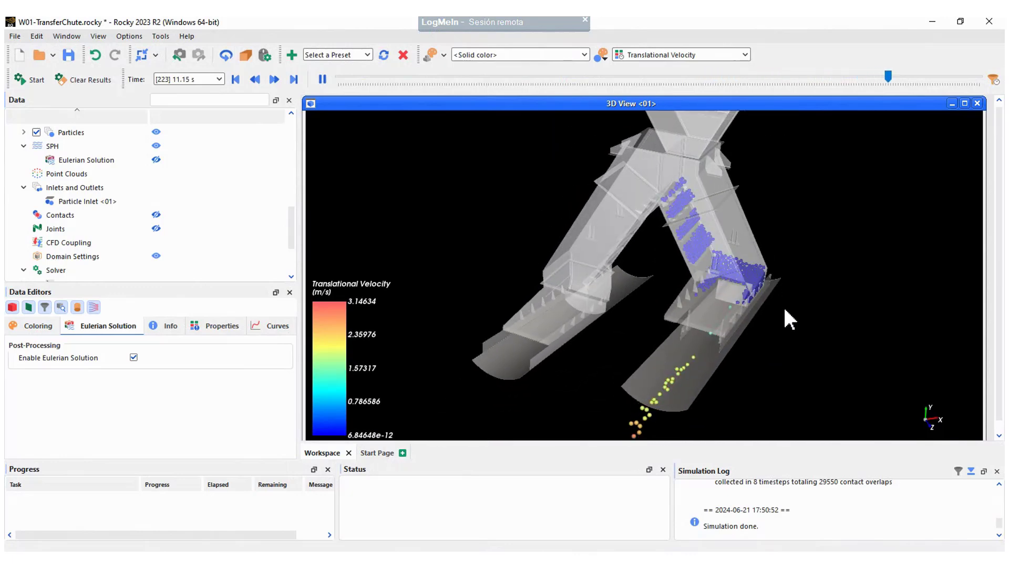
pyautogui.scroll(-2, 715, 325)
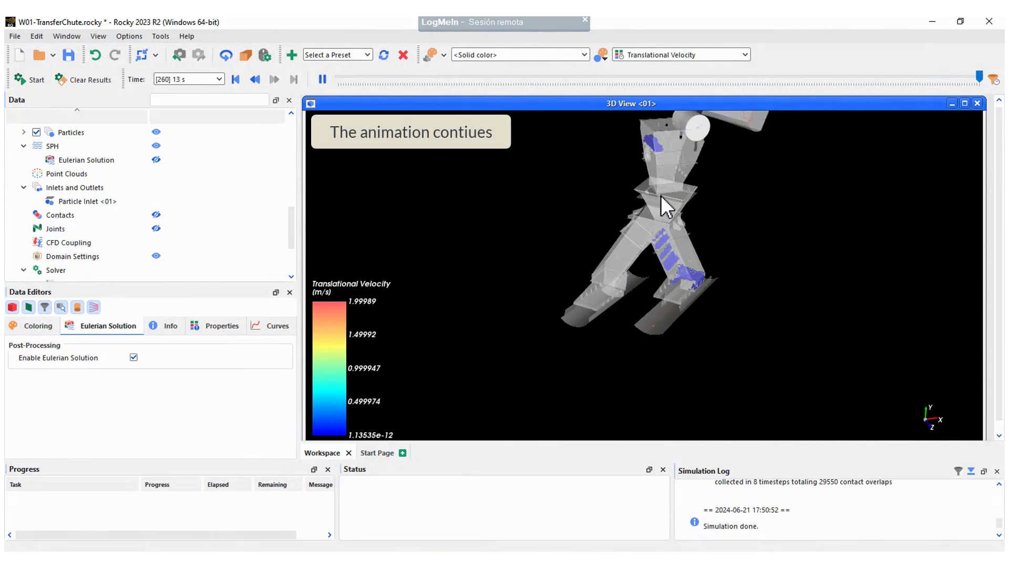
pyautogui.scroll(-2, 659, 196)
pyautogui.moveTo(633, 237); pyautogui.dragTo(607, 272, button='middle')
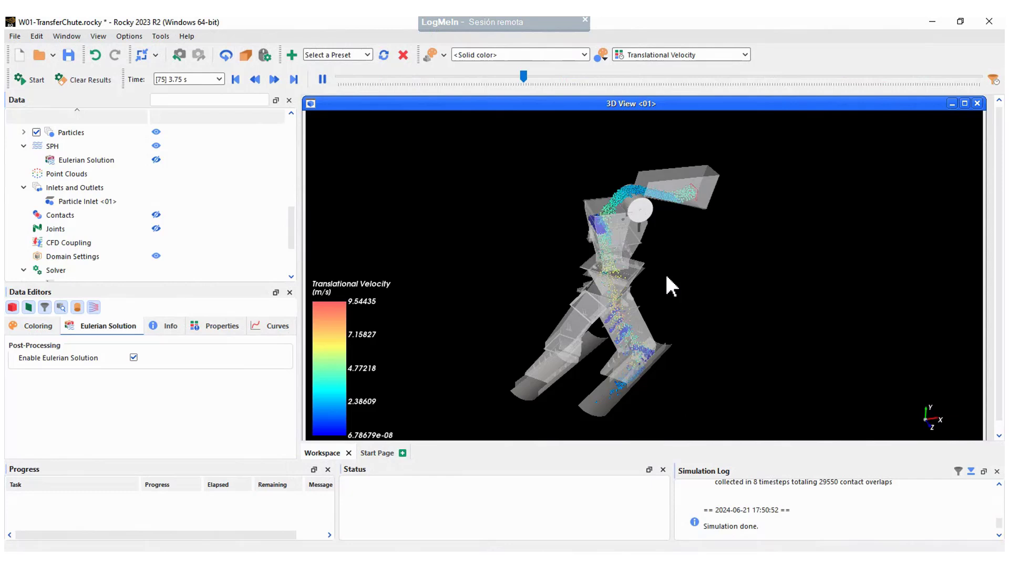
pyautogui.click(322, 79)
# Color the particle nodes by Residence Time and play the animation.
pyautogui.click(33, 326)
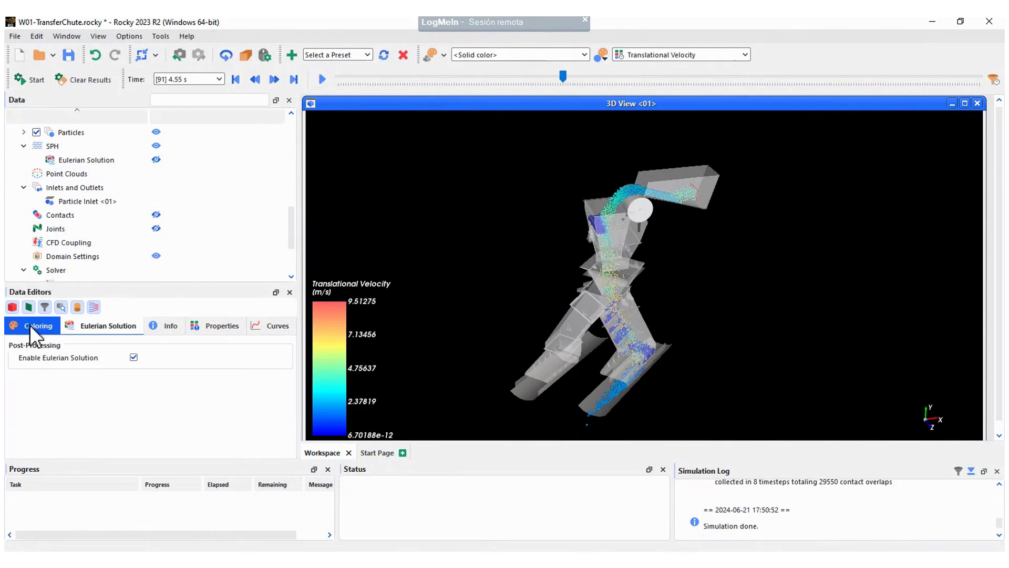
pyautogui.doubleClick(67, 132)
pyautogui.click(213, 407)
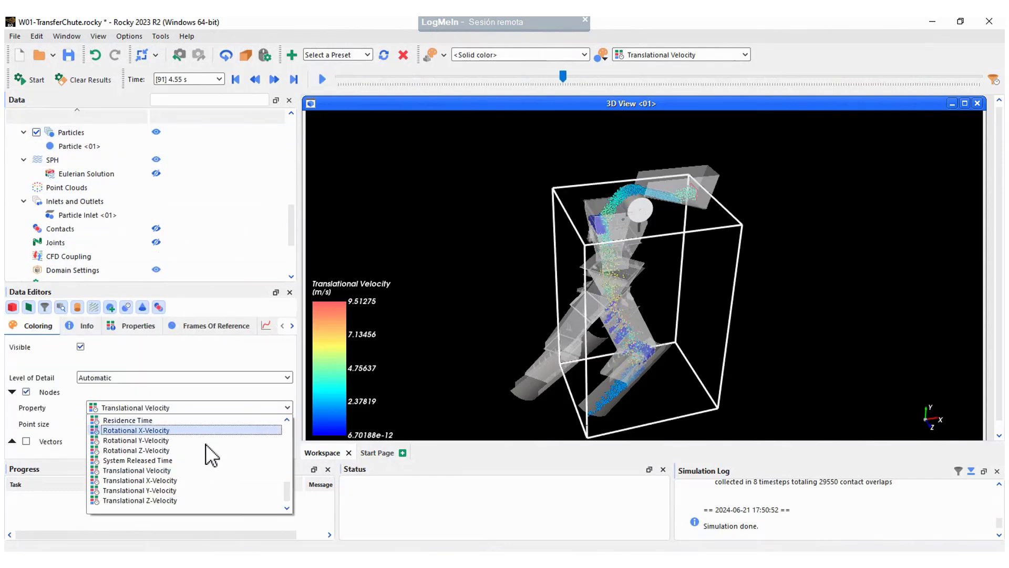
pyautogui.click(185, 428)
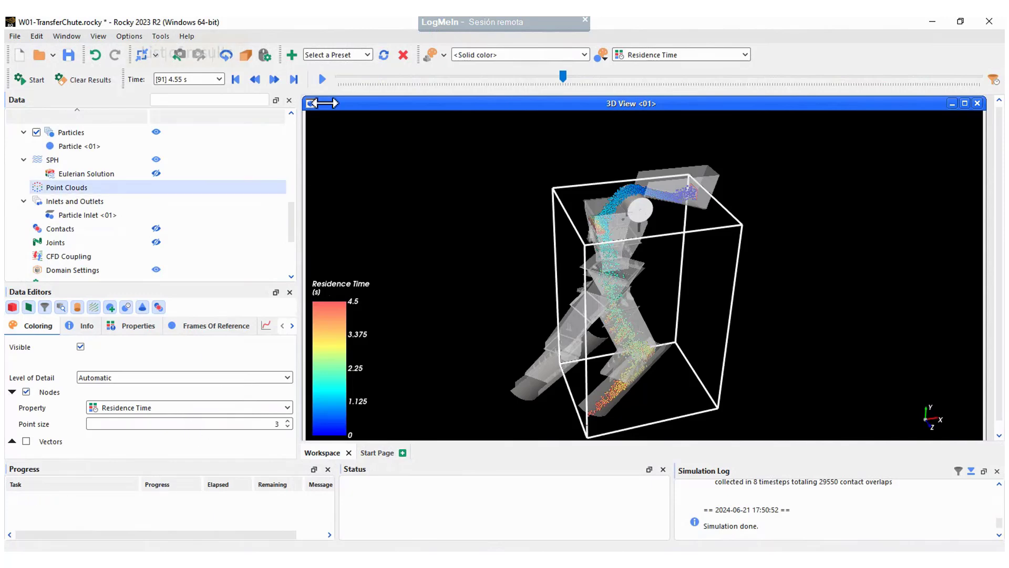
pyautogui.click(322, 79)
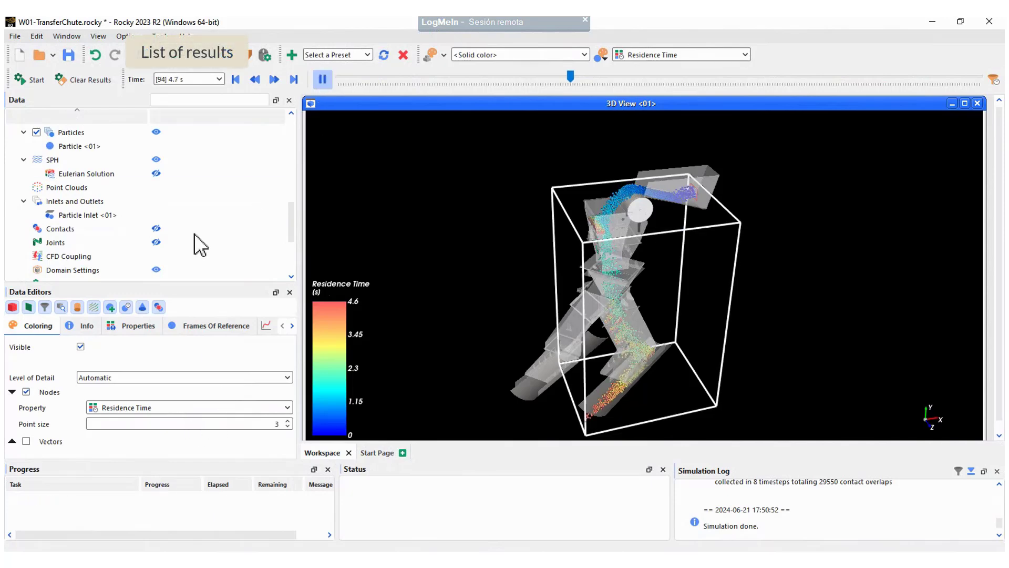
# Pause the animation, browse the list of output times, and display the result at 6.95 s.
pyautogui.click(79, 146)
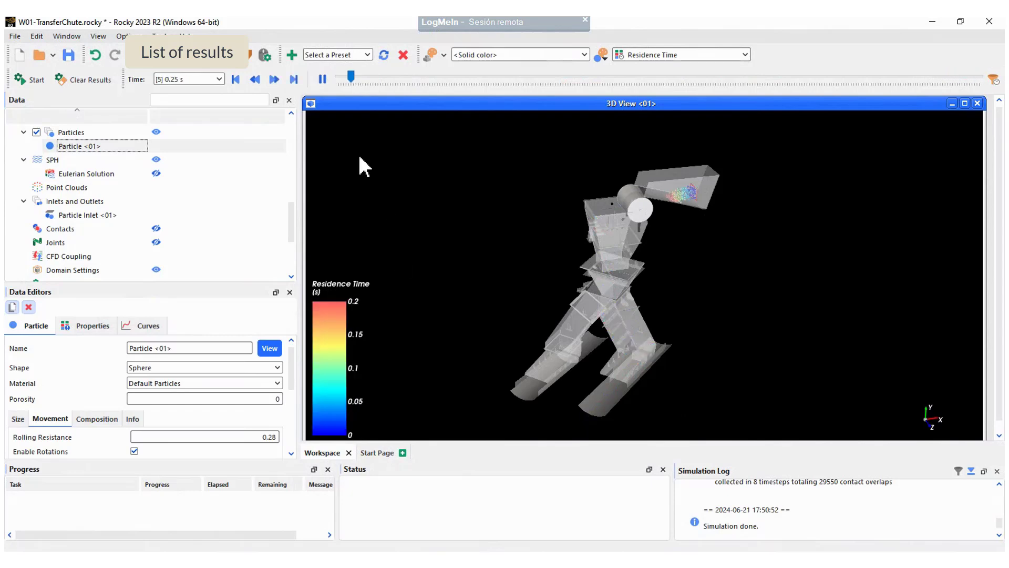
pyautogui.click(322, 80)
pyautogui.click(219, 79)
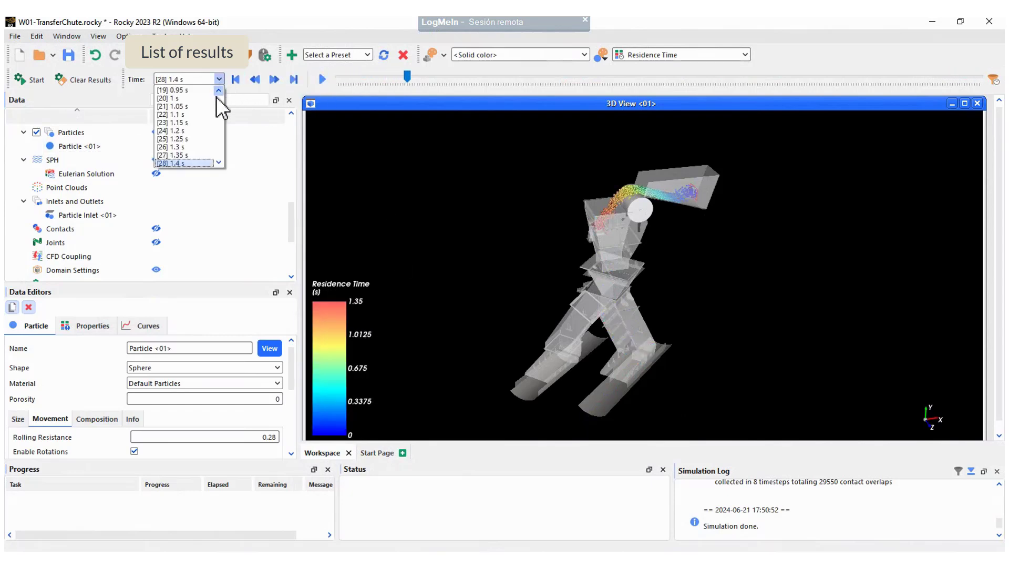
pyautogui.moveTo(216, 96); pyautogui.dragTo(219, 153)
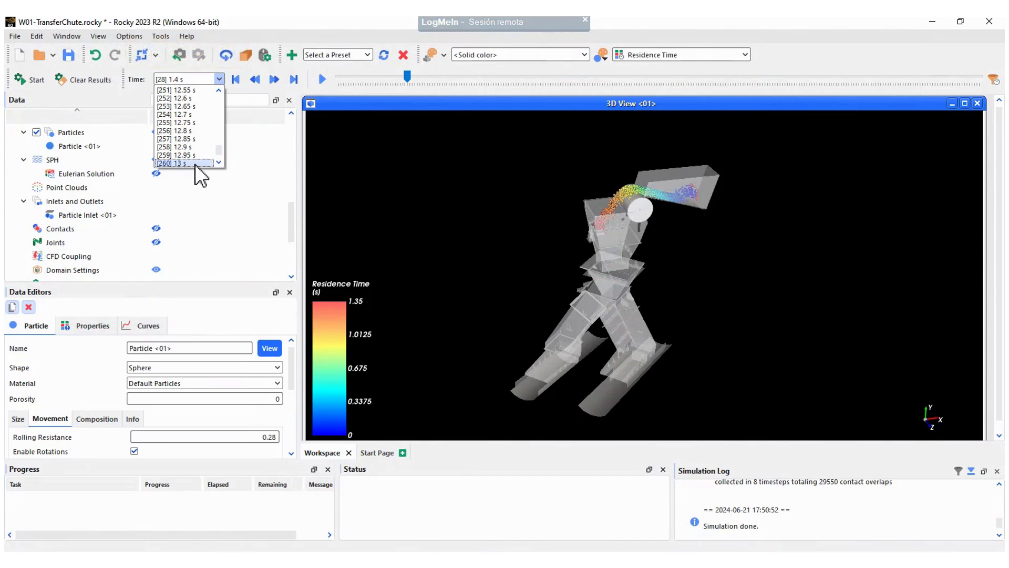
pyautogui.click(184, 115)
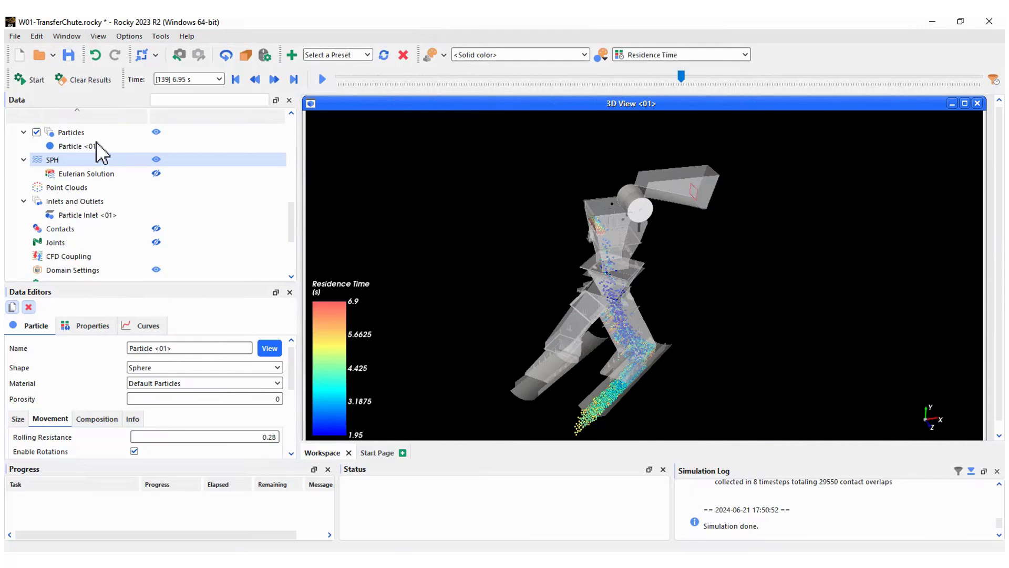
# Plot the particles' Particles In Count curve over time in a new time plot.
pyautogui.doubleClick(73, 132)
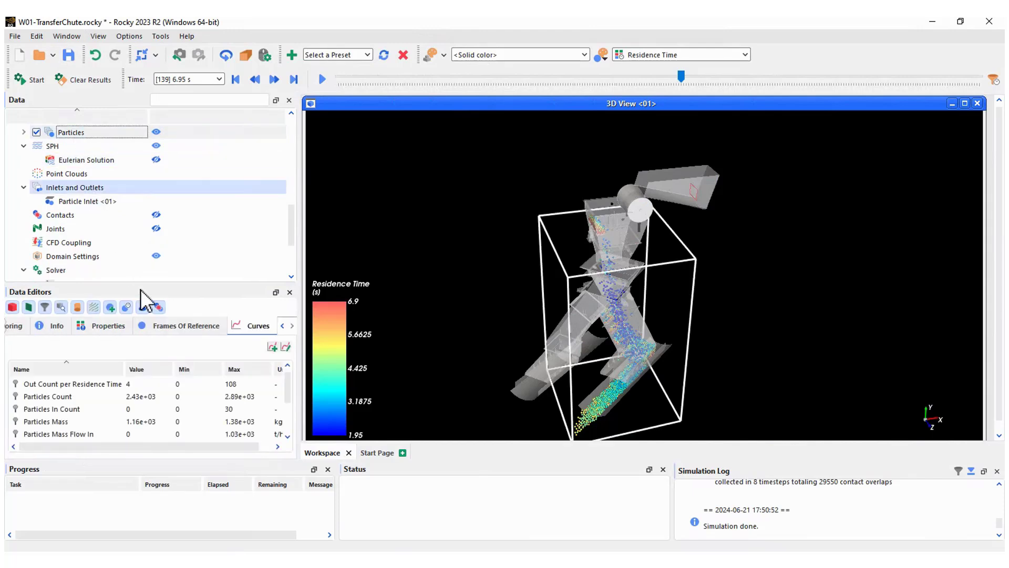
pyautogui.click(75, 410)
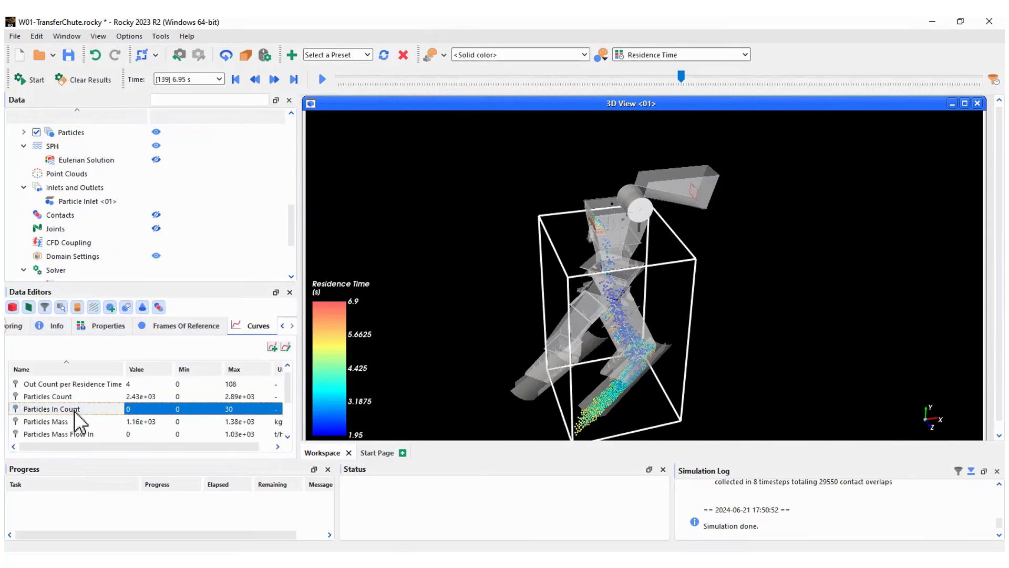
pyautogui.rightClick(74, 413)
pyautogui.click(95, 399)
pyautogui.moveTo(759, 267); pyautogui.dragTo(759, 336)
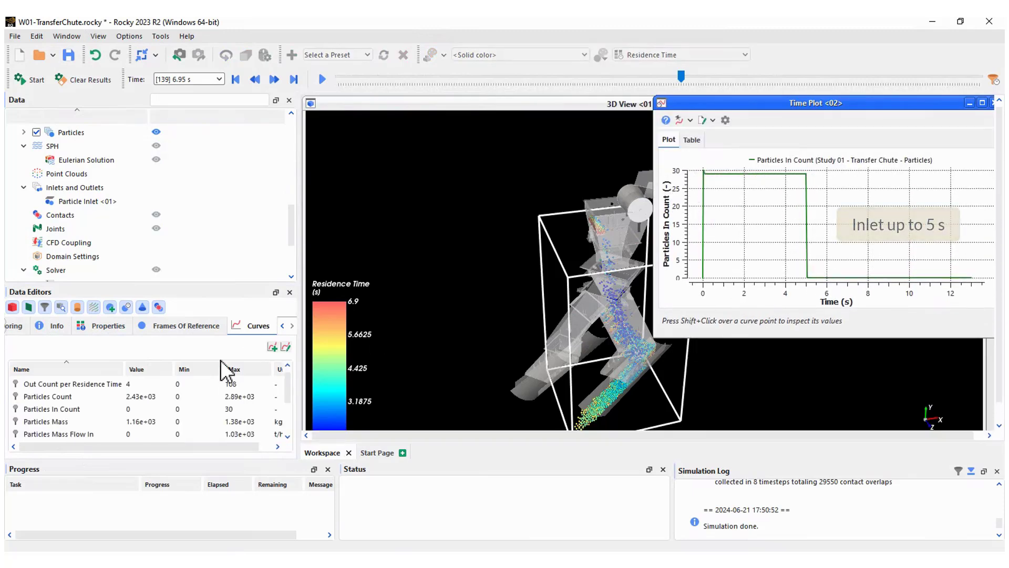
# Add the Particles Out Count curve to the same time plot.
pyautogui.scroll(-1, 68, 431)
pyautogui.rightClick(69, 421)
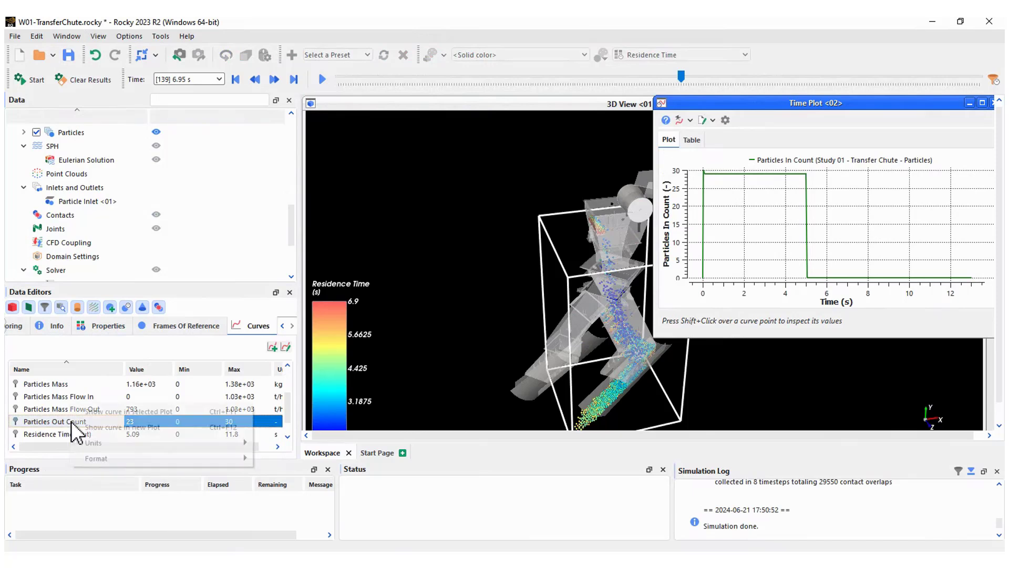
pyautogui.click(126, 411)
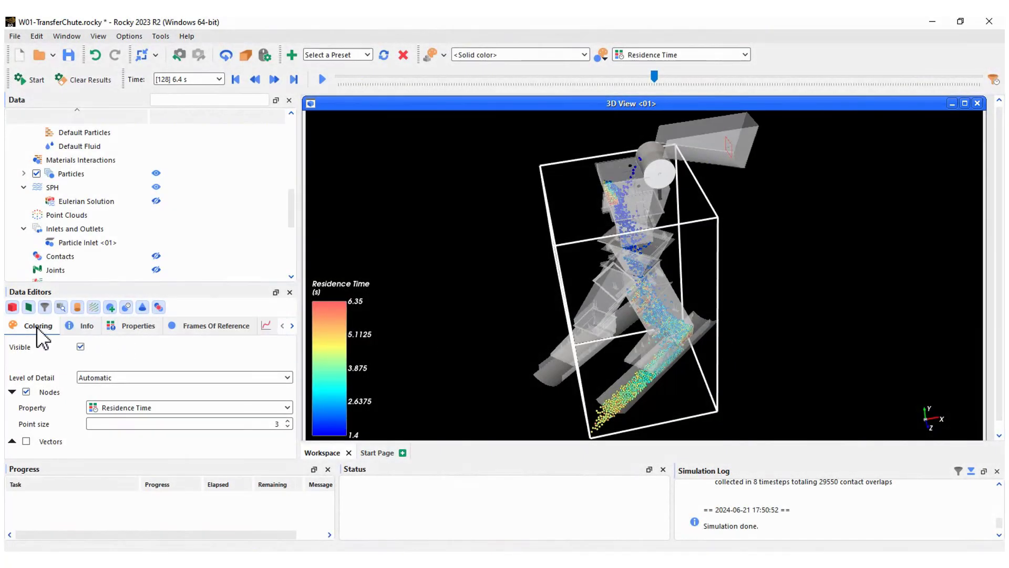
# Color the particle nodes by Particle Size and hide the Particle Size color scale.
pyautogui.click(159, 408)
pyautogui.scroll(2, 166, 447)
pyautogui.click(150, 470)
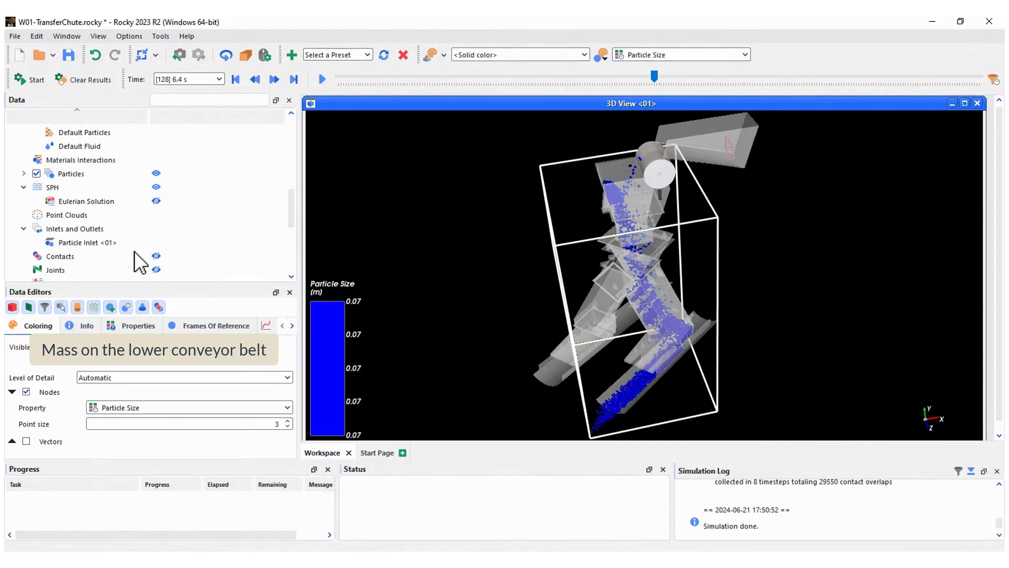
pyautogui.scroll(-5, 100, 252)
pyautogui.click(156, 242)
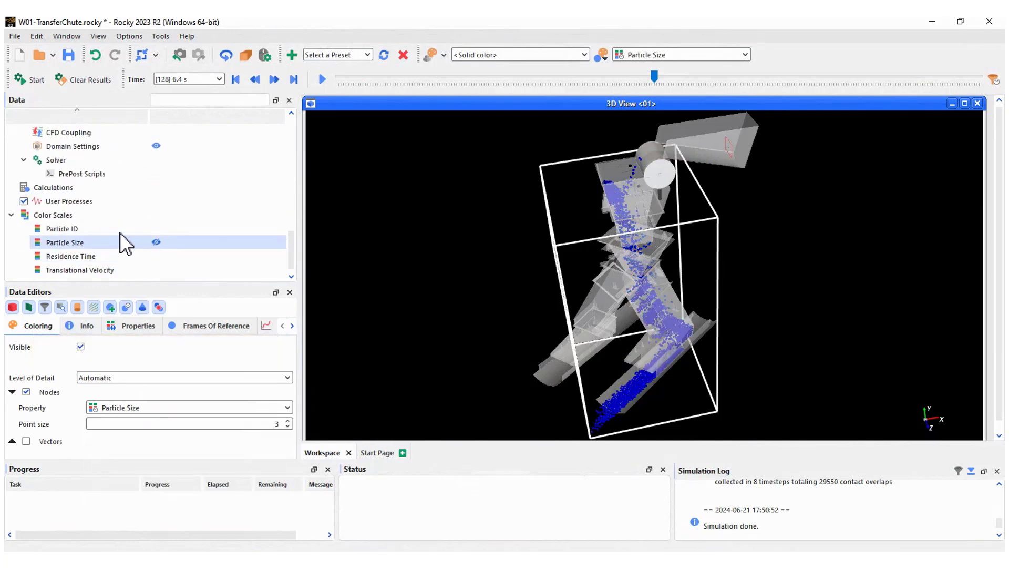
# Create a Cube process from the particles and set its center to -0.1, -0.2, 0.1 m.
pyautogui.scroll(3, 113, 232)
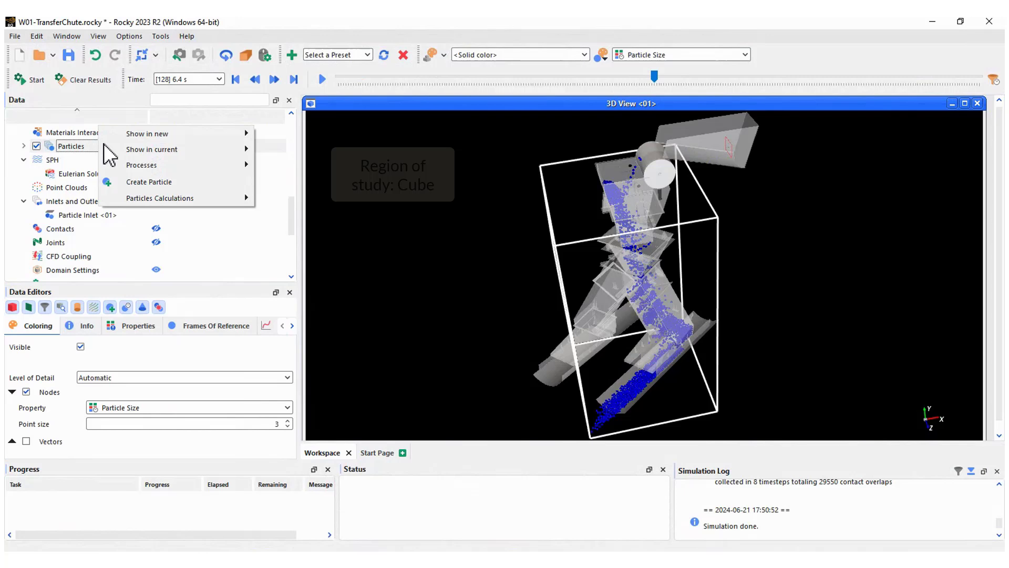
pyautogui.moveTo(158, 164)
pyautogui.click(291, 168)
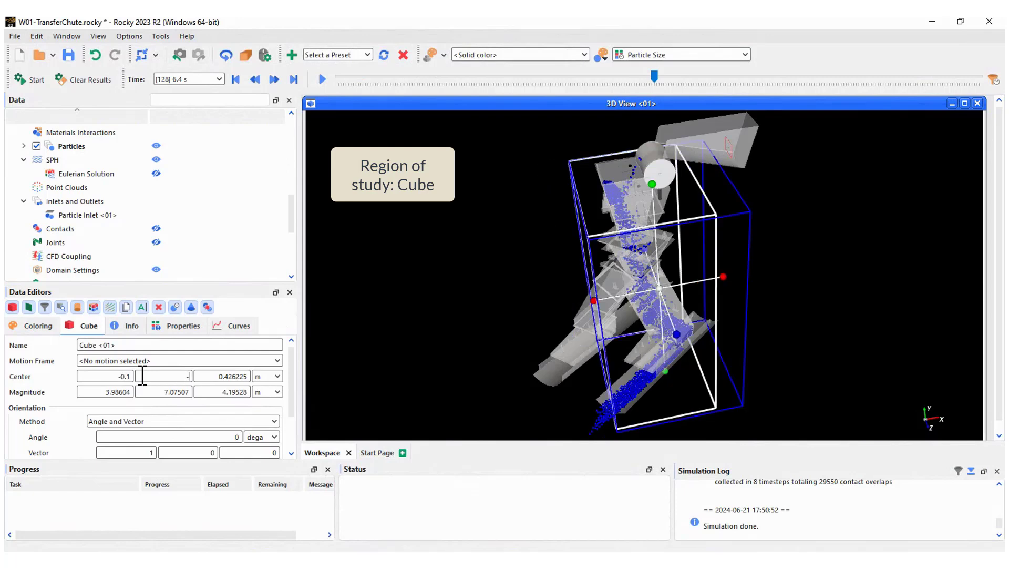
pyautogui.press('Tab')
pyautogui.write('0.1')
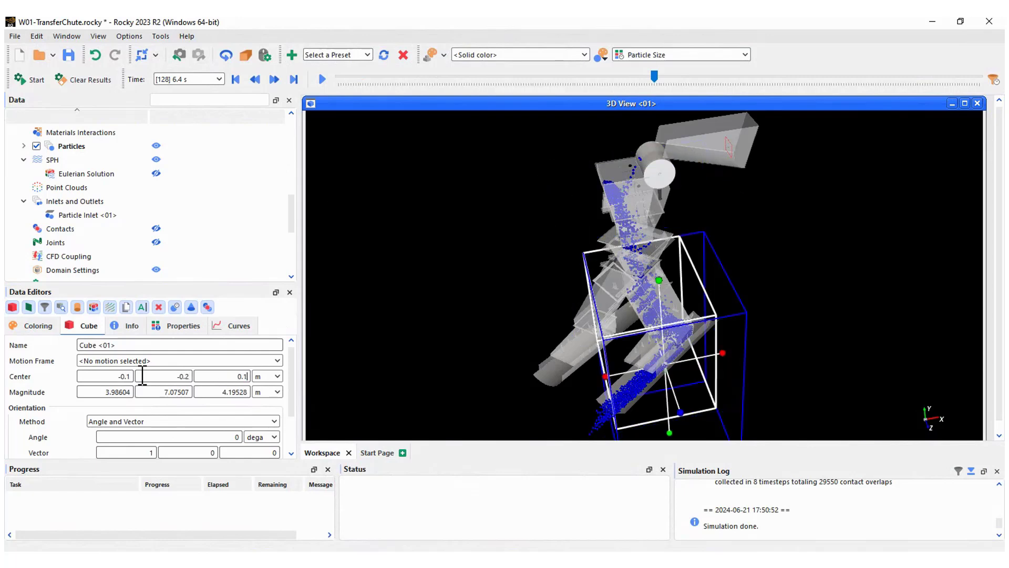
# Set the cube's magnitude to 6, 0.4, 1.2 m.
pyautogui.press('Tab')
pyautogui.write('6')
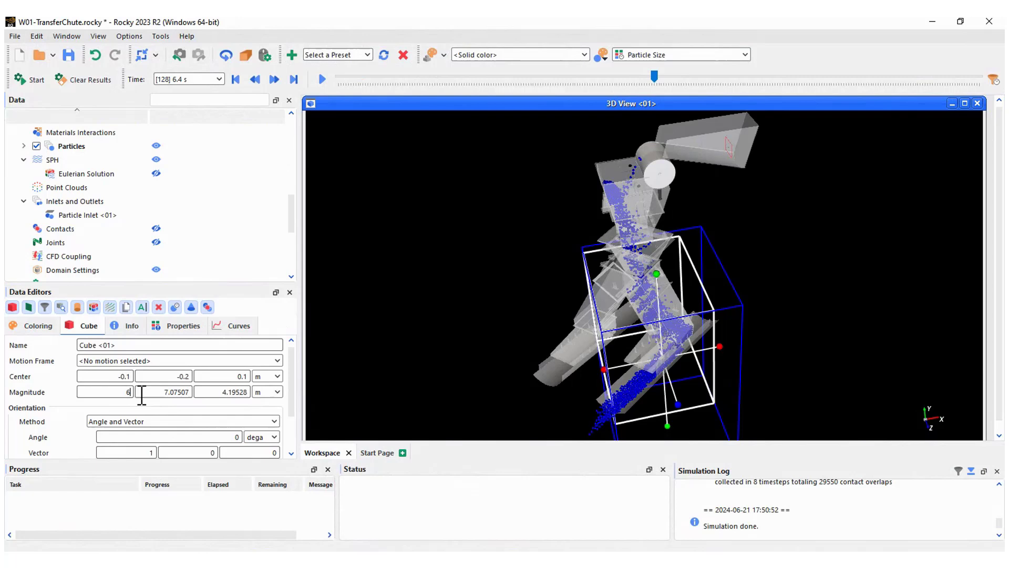
pyautogui.press('Tab')
pyautogui.write('0.1.2')
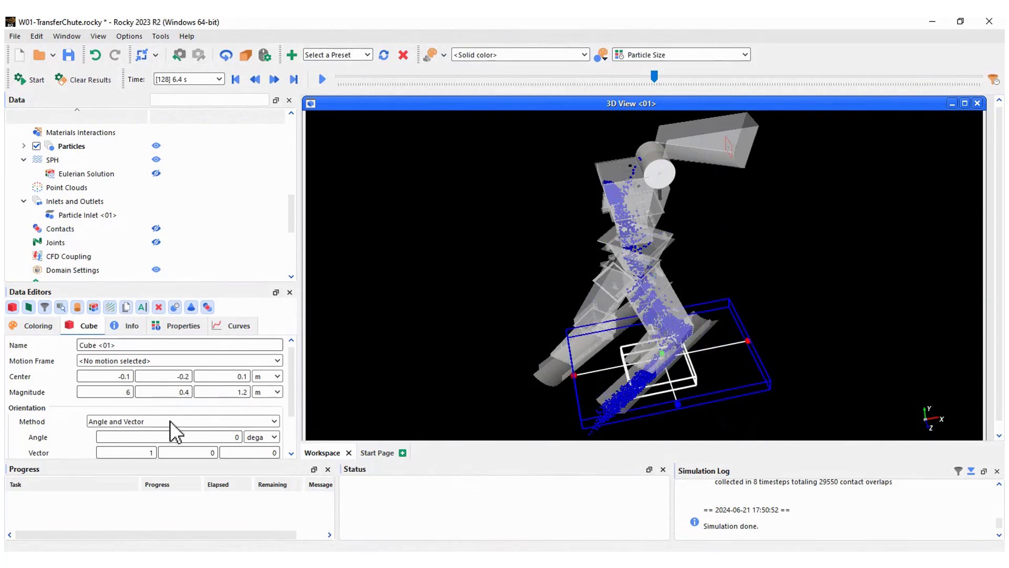
# Orient the cube along the lower conveyor belt using the Angles method with a rotation of -7, 45, -6 degrees.
pyautogui.click(170, 421)
pyautogui.click(152, 451)
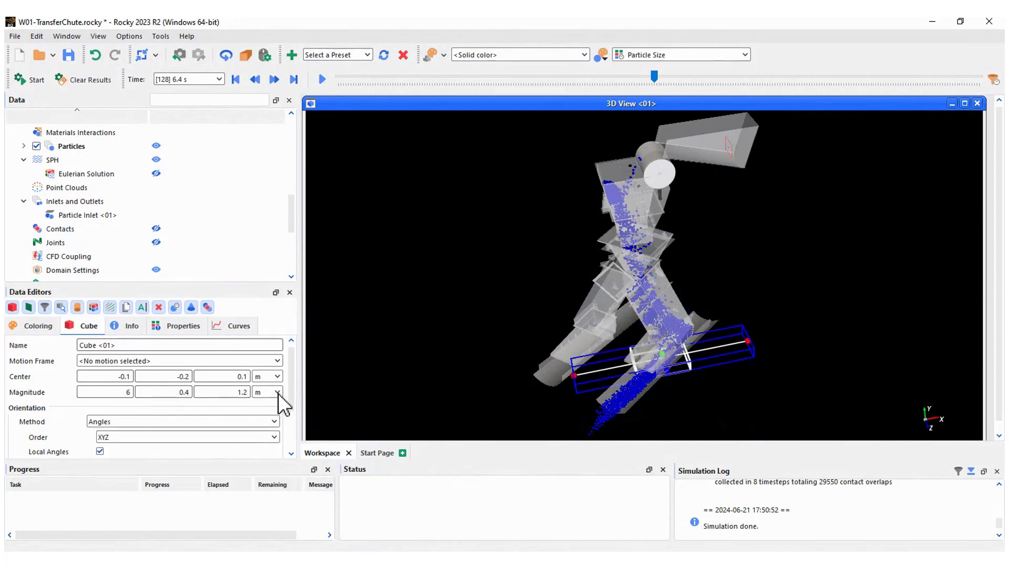
pyautogui.scroll(-3, 289, 417)
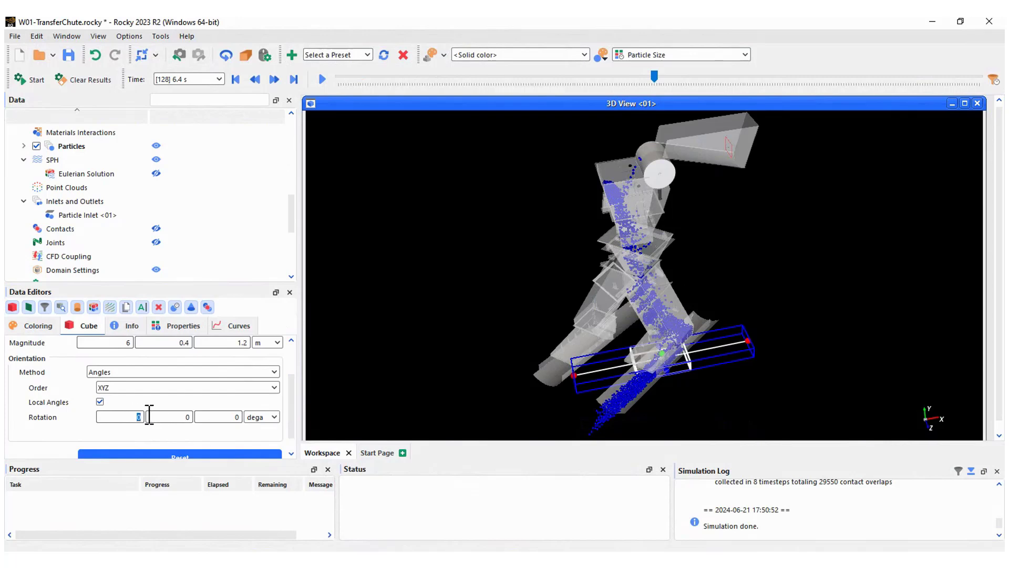
pyautogui.write('-7')
pyautogui.press('Tab')
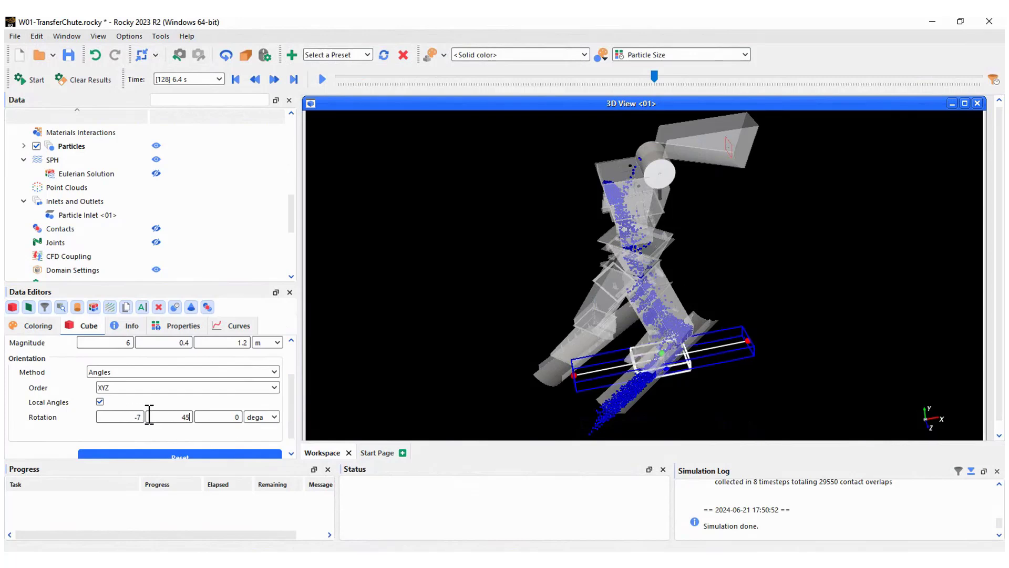
pyautogui.write('45')
pyautogui.press('Tab')
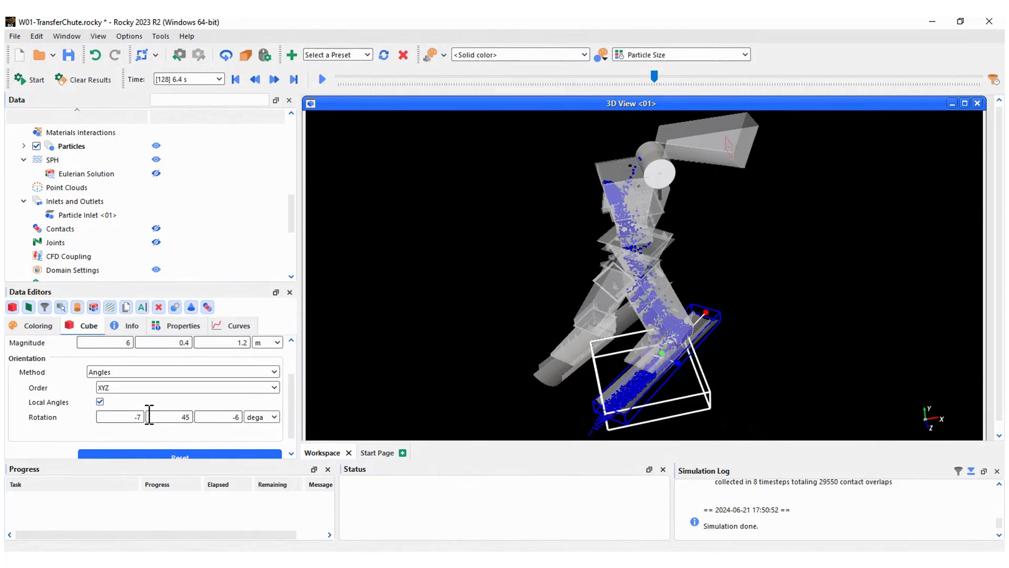
# Display the nodes of the cube's particles in a solid color.
pyautogui.click(44, 327)
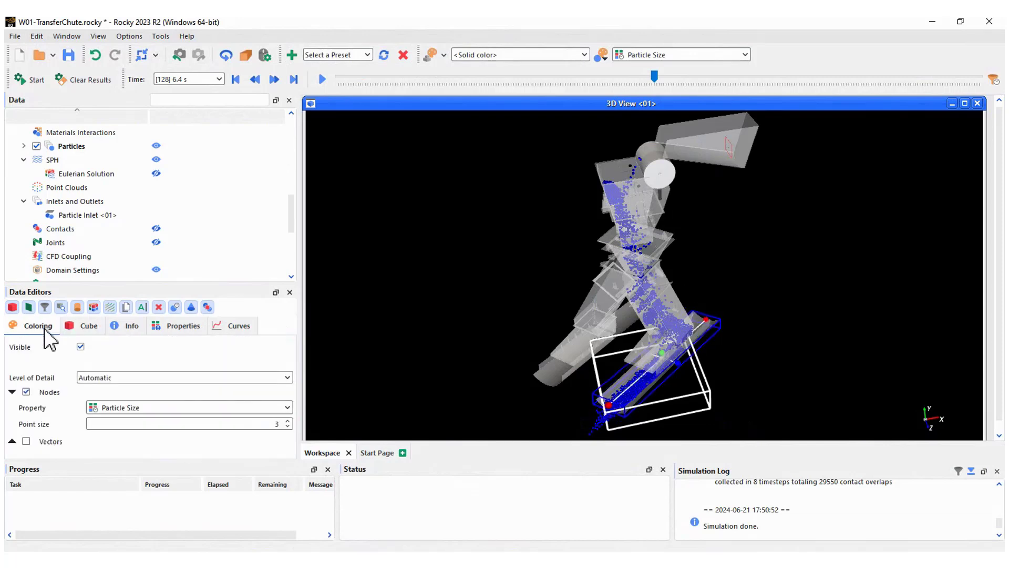
pyautogui.click(131, 406)
pyautogui.moveTo(286, 448); pyautogui.dragTo(286, 418)
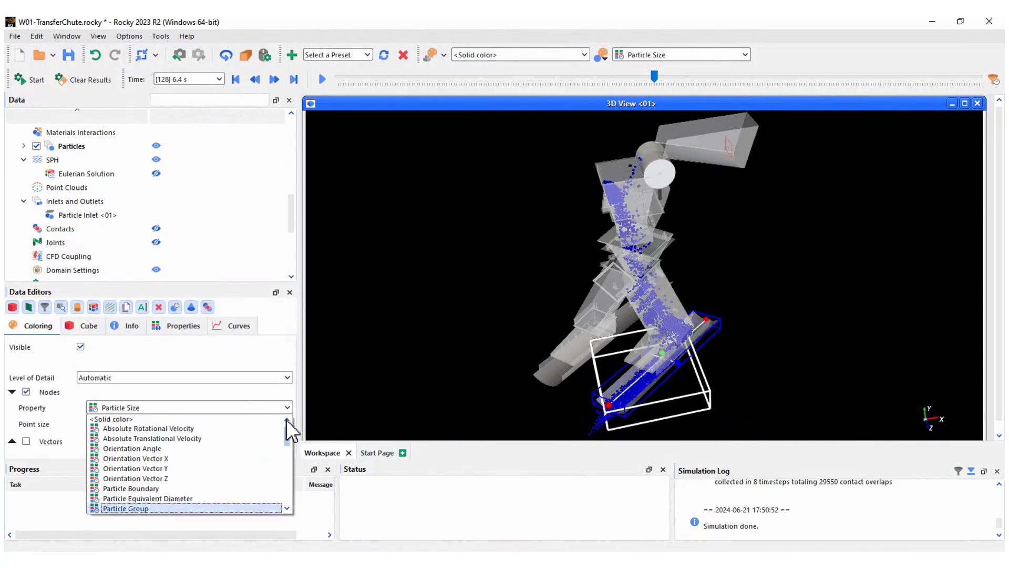
pyautogui.click(252, 420)
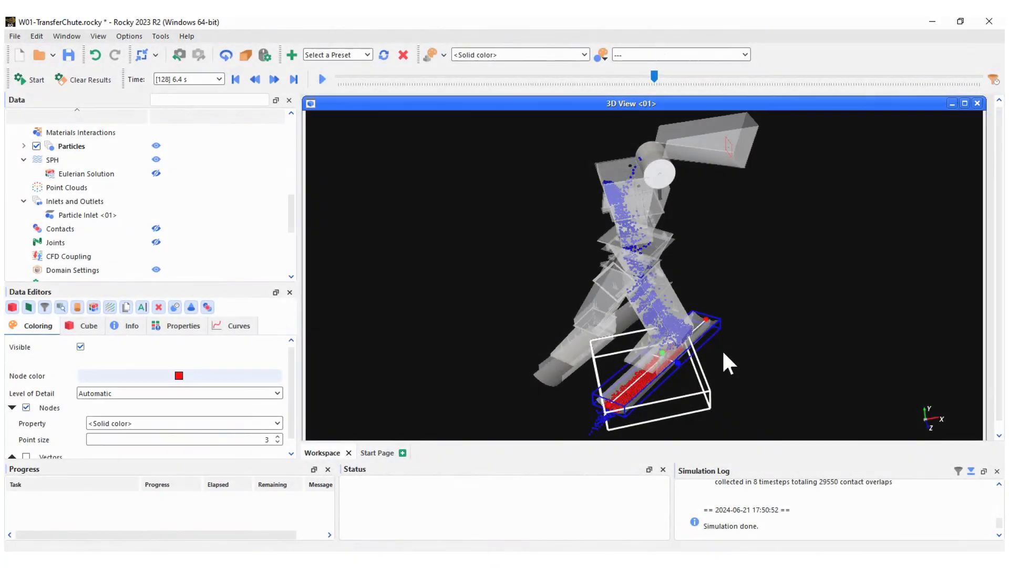
# Create a Plane process from Cube <01> and rename it Left.
pyautogui.scroll(-4, 112, 236)
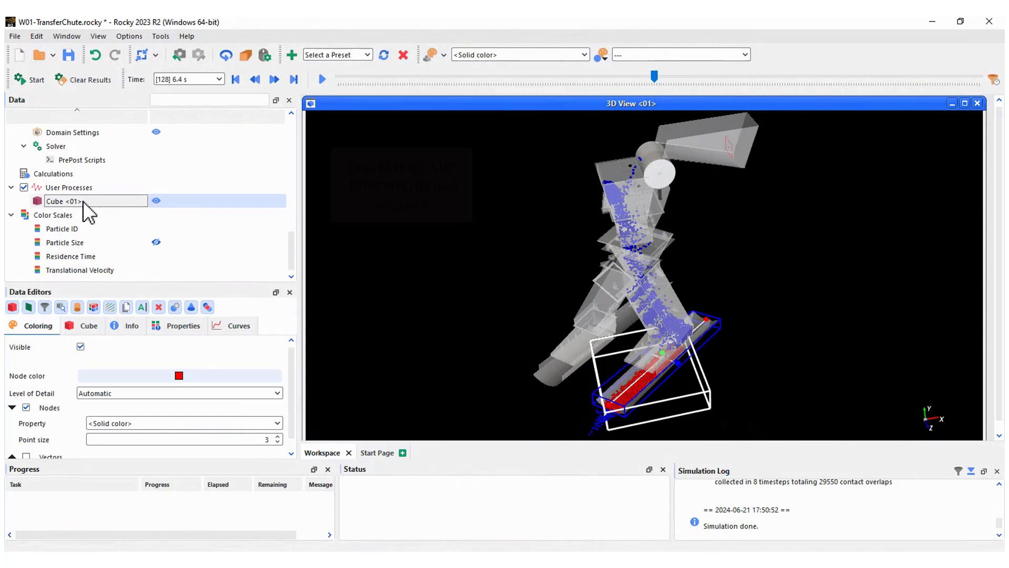
pyautogui.rightClick(84, 207)
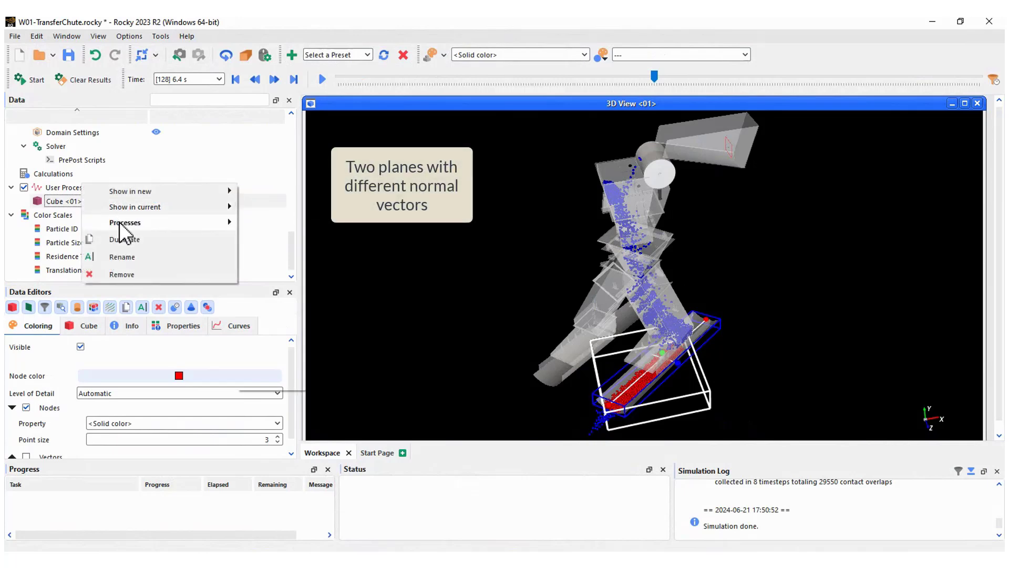
pyautogui.moveTo(123, 219)
pyautogui.click(278, 247)
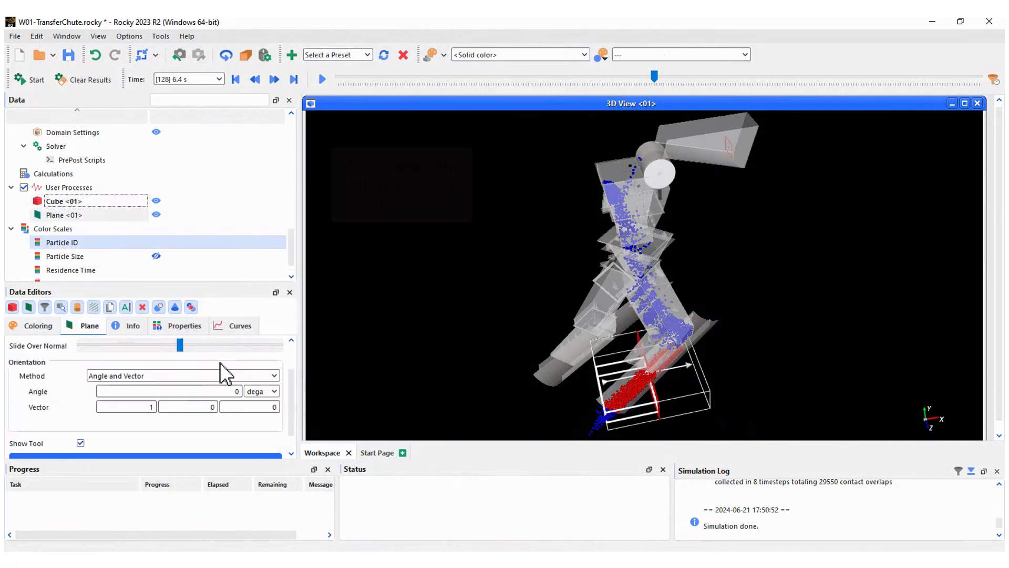
pyautogui.moveTo(289, 397); pyautogui.dragTo(291, 360)
pyautogui.moveTo(138, 346); pyautogui.dragTo(62, 347)
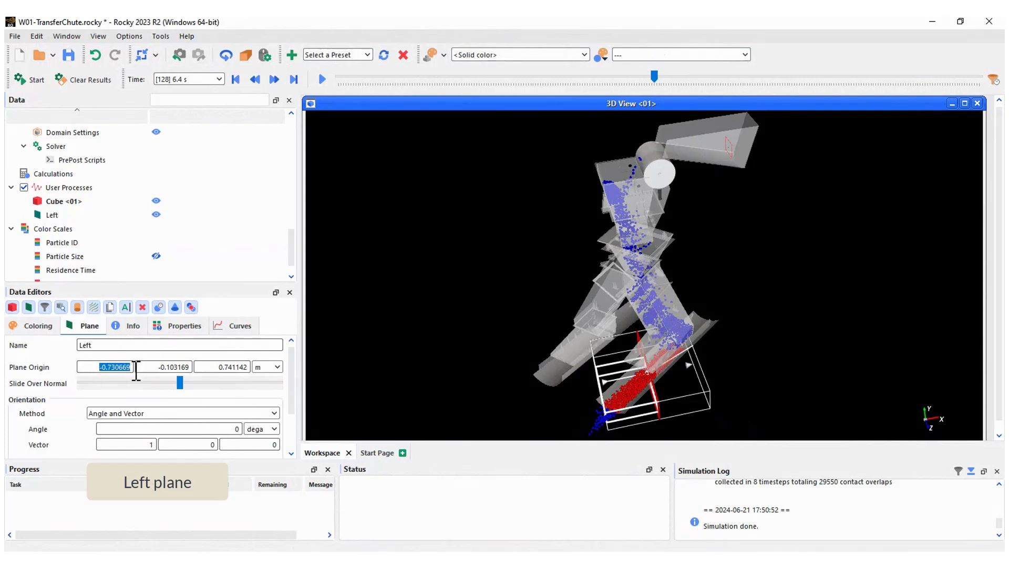
# Set the Left plane's origin to 0, 0, 0 m and its orientation by Angles to a rotation of 0, -45, 0 degrees.
pyautogui.write('0')
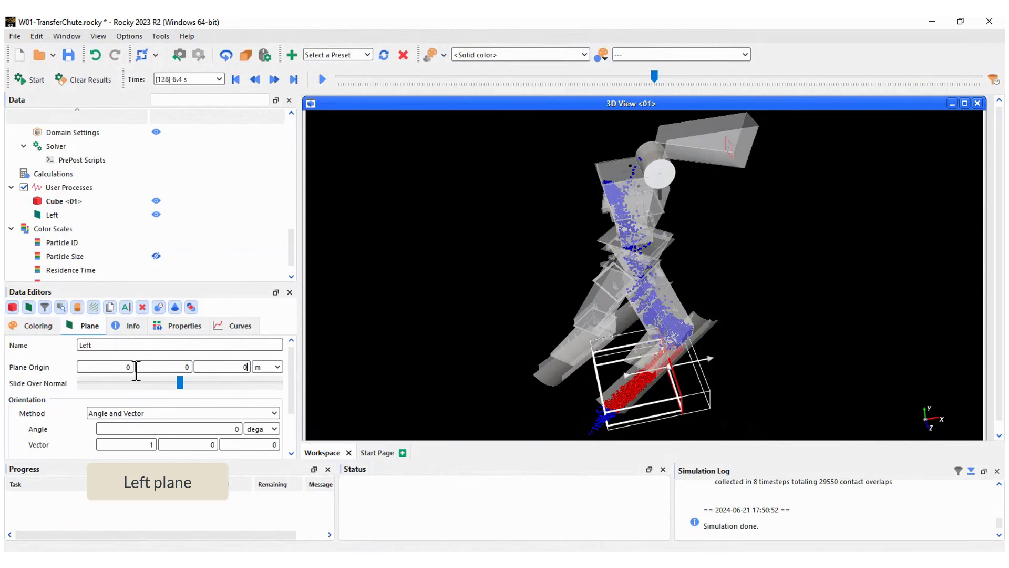
pyautogui.click(192, 414)
pyautogui.click(147, 434)
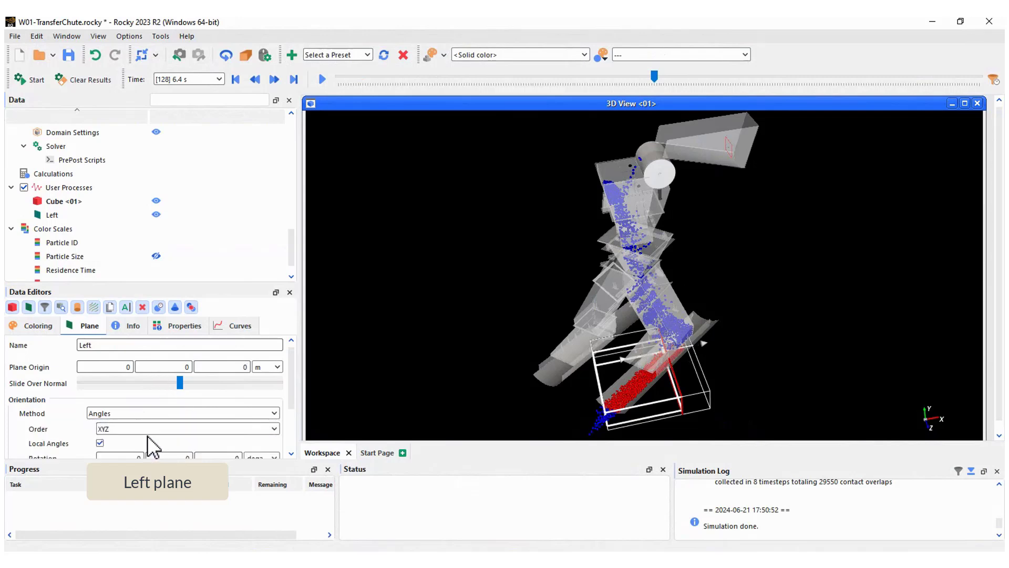
pyautogui.moveTo(296, 383); pyautogui.dragTo(297, 410)
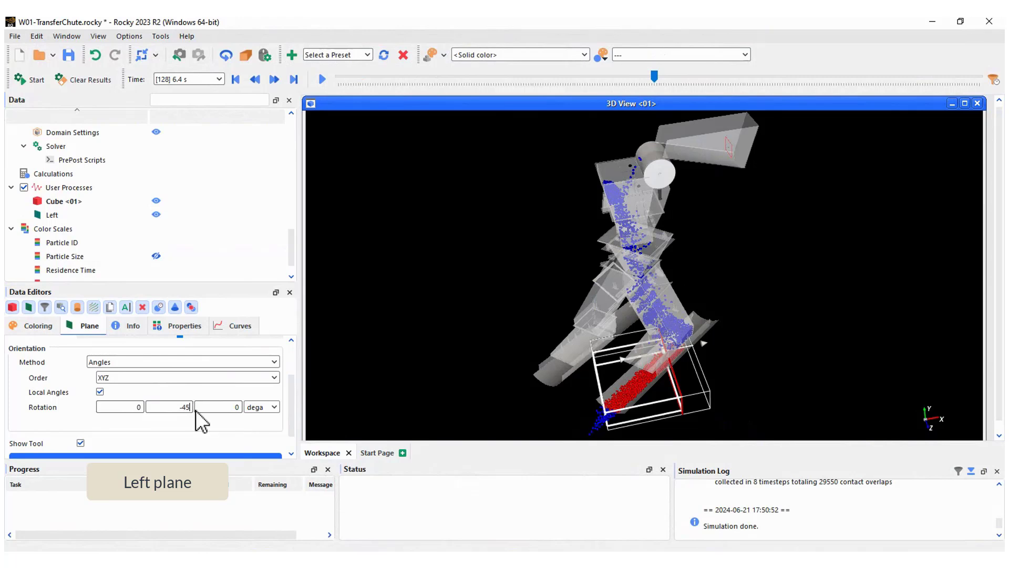
# Change the node color of the Left plane's particles to orange.
pyautogui.click(35, 327)
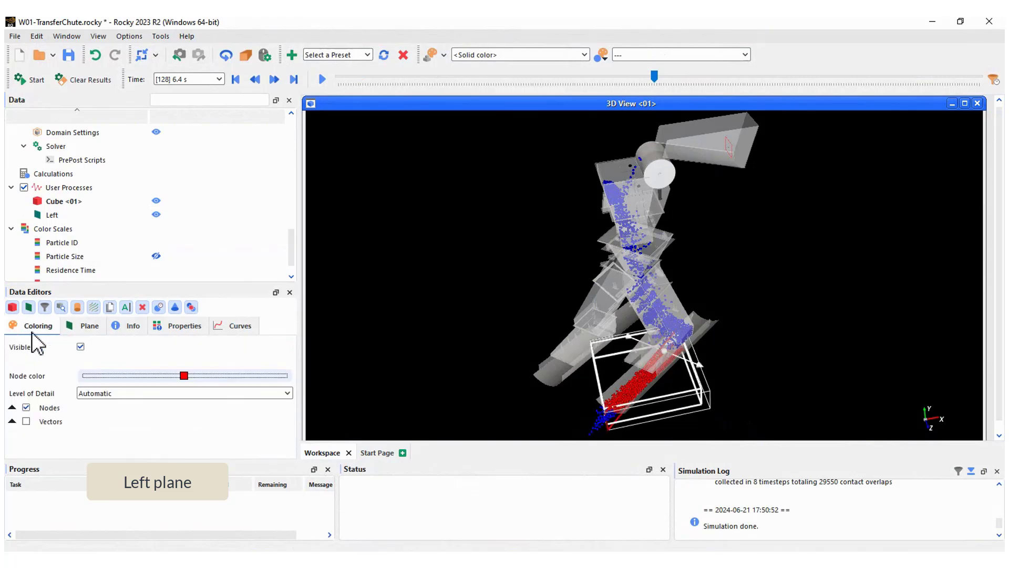
pyautogui.click(180, 378)
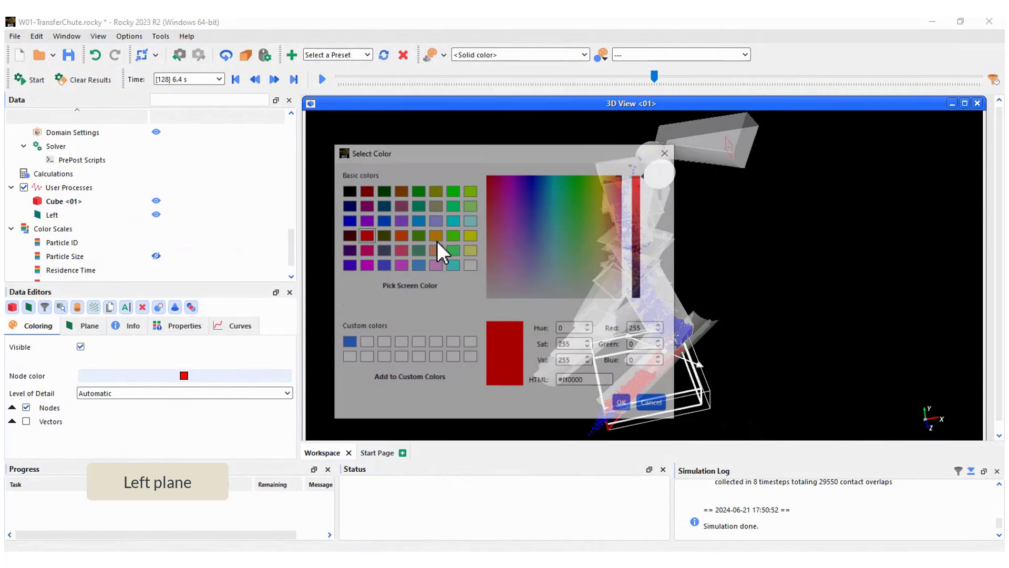
pyautogui.click(435, 235)
pyautogui.click(623, 405)
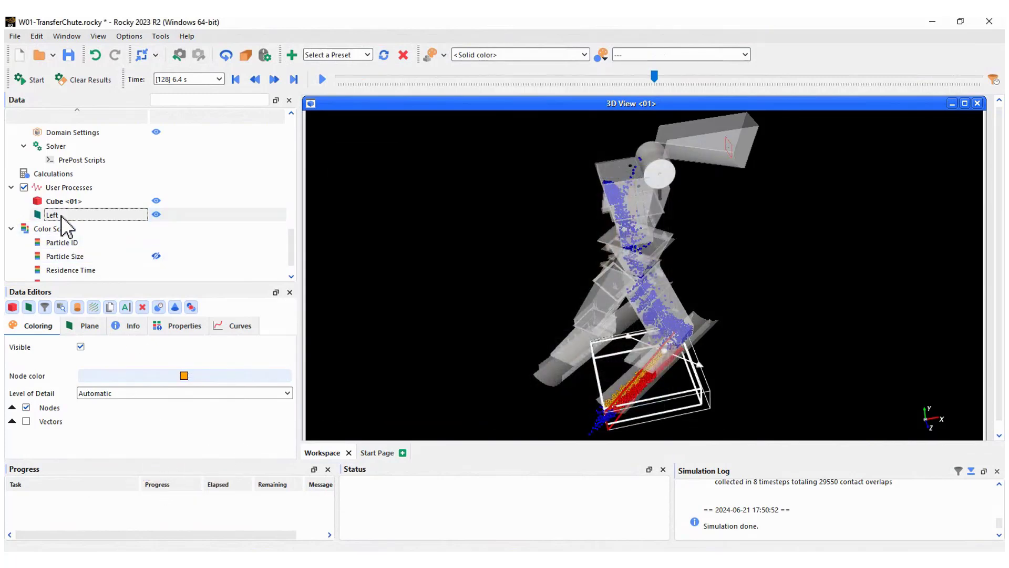
# Duplicate the Left plane, rename the copy Right, and change its second rotation angle to face the opposite side.
pyautogui.rightClick(61, 215)
pyautogui.click(130, 253)
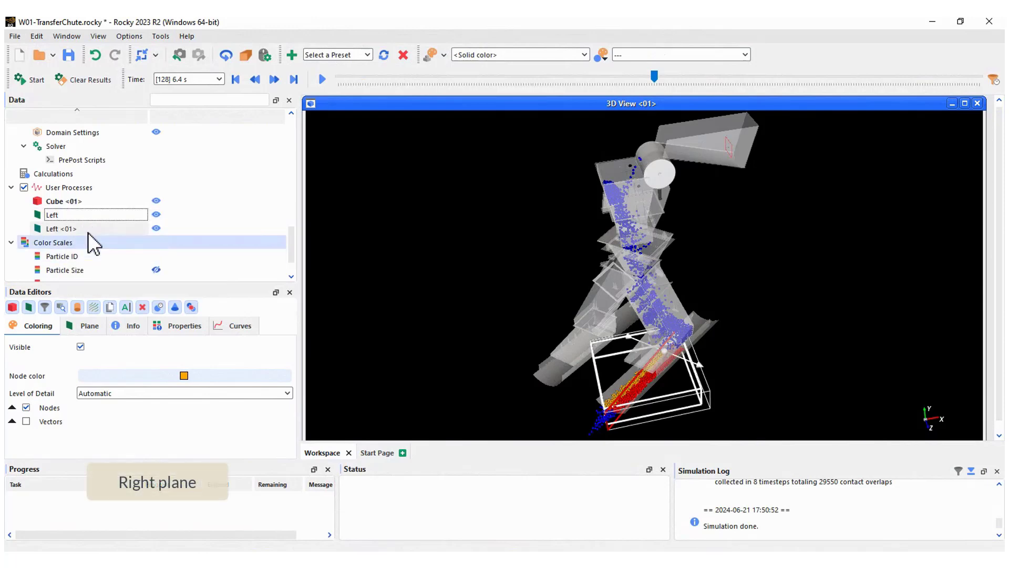
pyautogui.click(81, 328)
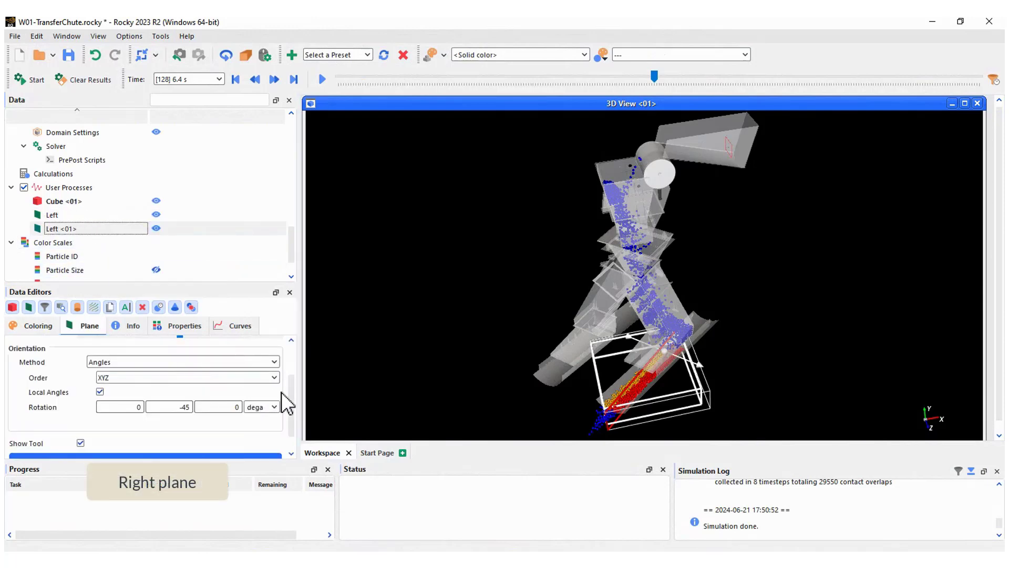
pyautogui.scroll(3, 124, 365)
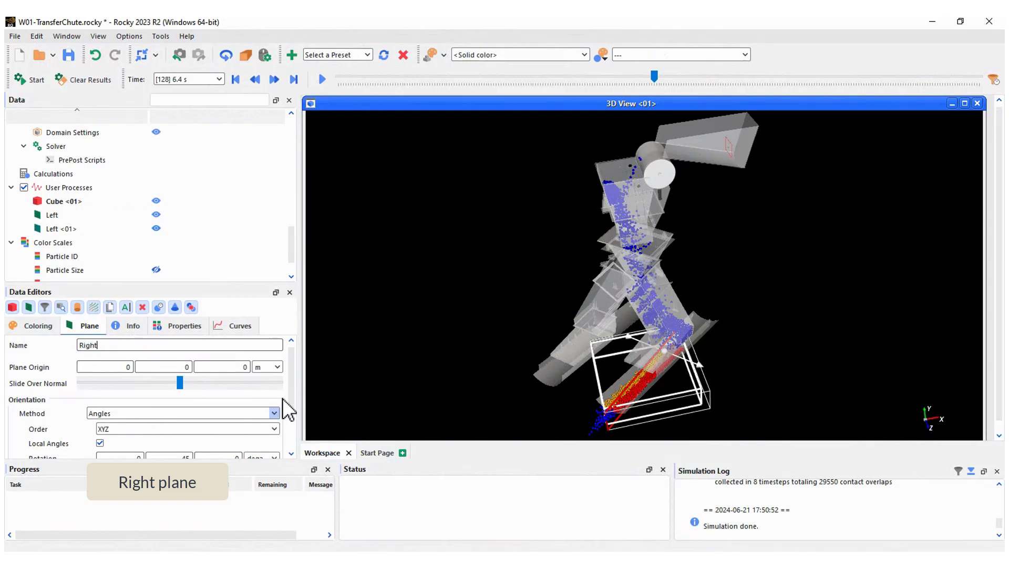
pyautogui.press('Return')
pyautogui.scroll(-2, 287, 410)
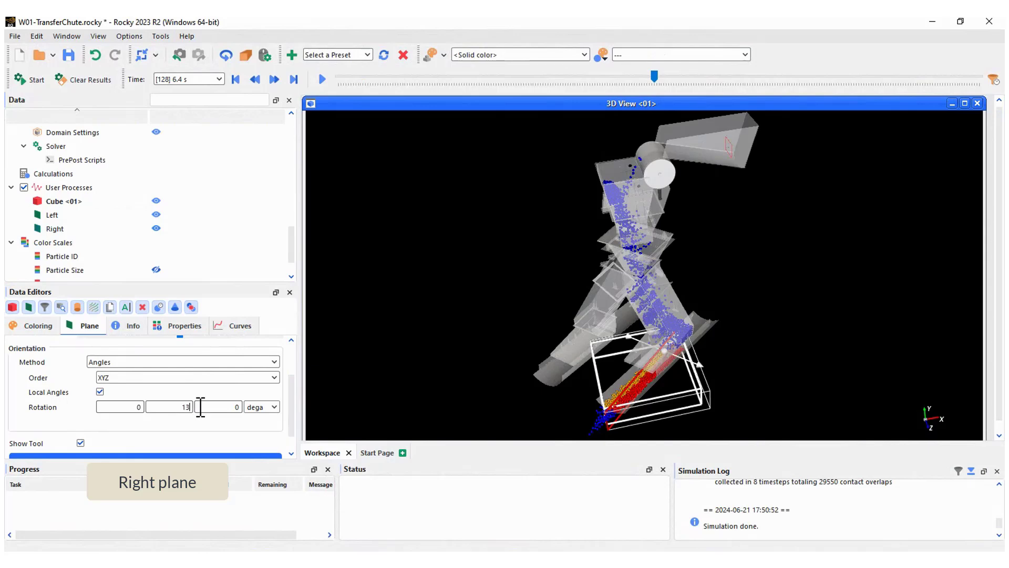
# Change the node color of the Right plane's particles to green, #55aa00.
pyautogui.click(38, 327)
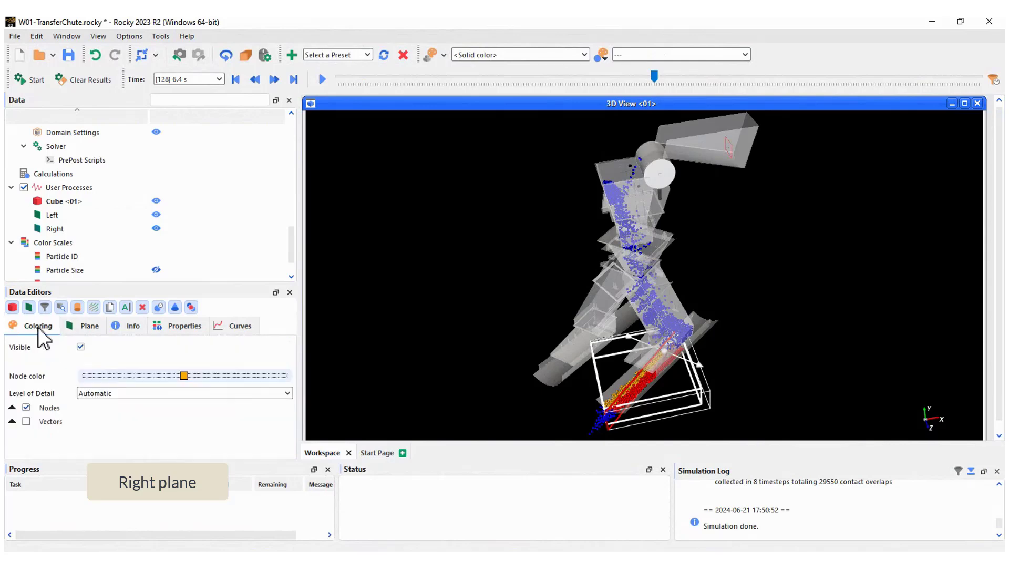
pyautogui.click(178, 375)
pyautogui.click(419, 235)
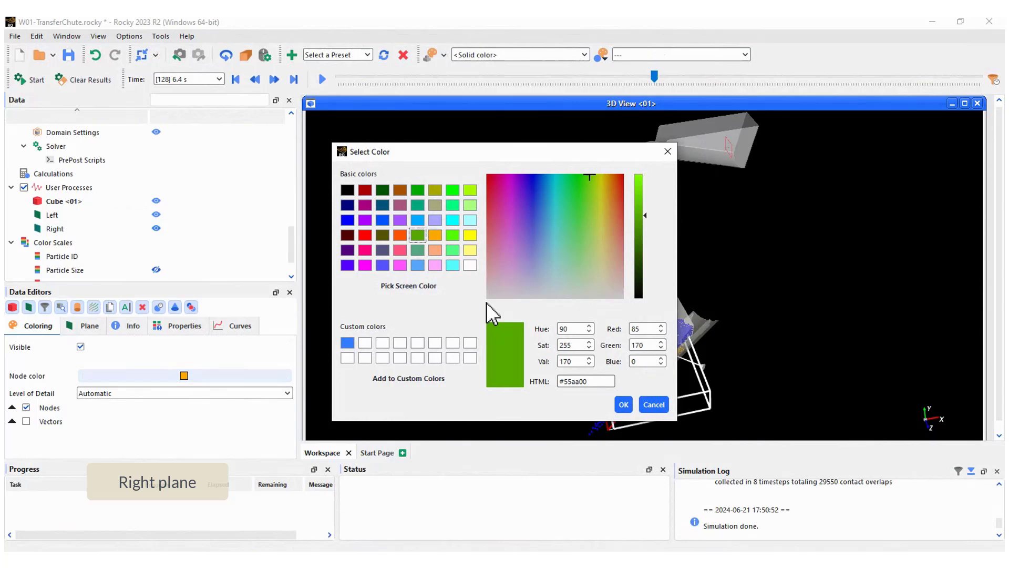
pyautogui.click(622, 402)
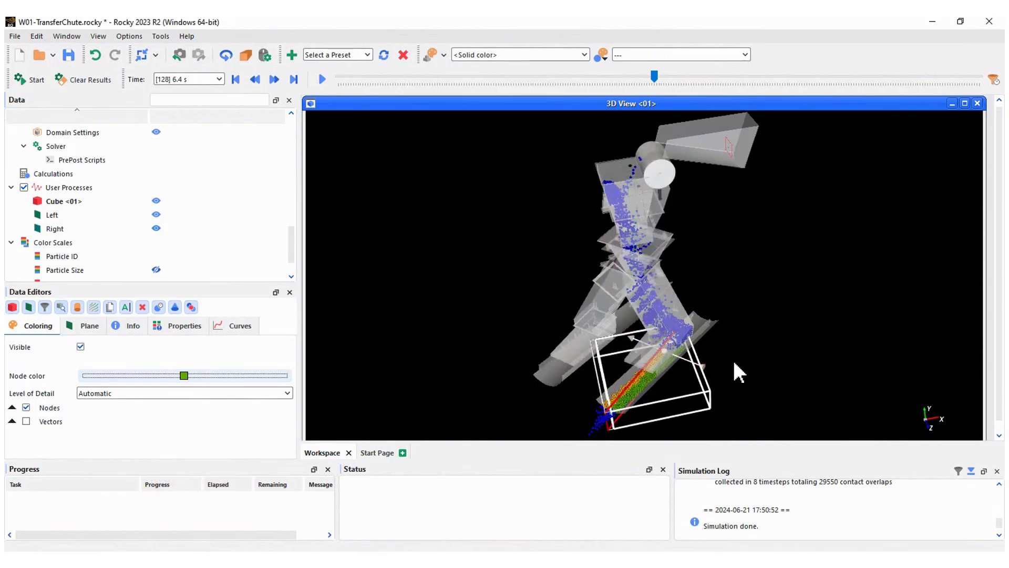
# Play back the simulation close up on the lower conveyor to examine the particles of the Left and Right planes.
pyautogui.moveTo(736, 340); pyautogui.dragTo(670, 286)
pyautogui.scroll(5, 666, 278)
pyautogui.click(322, 79)
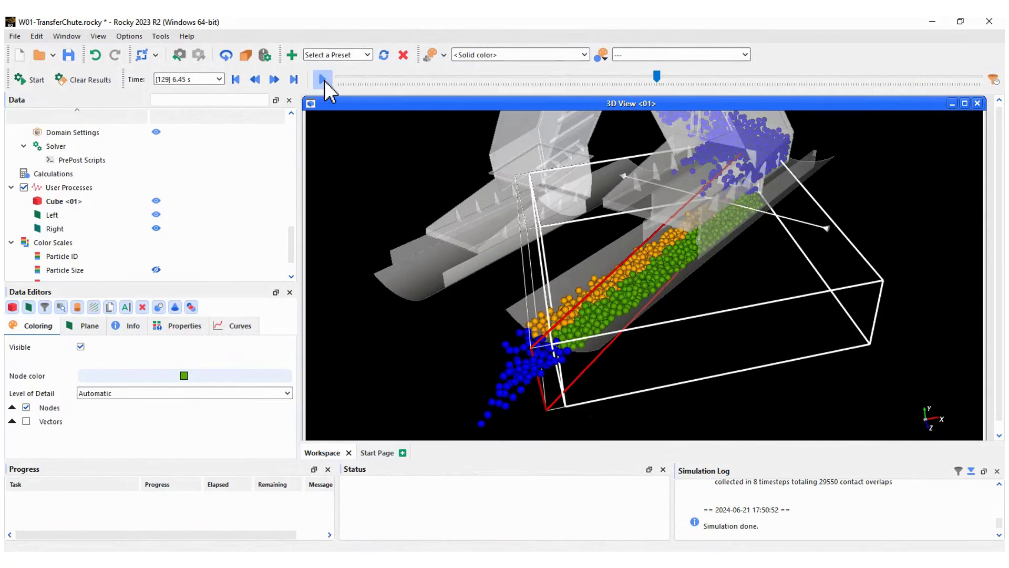
# Create a new Multi Time Plot window.
pyautogui.click(66, 188)
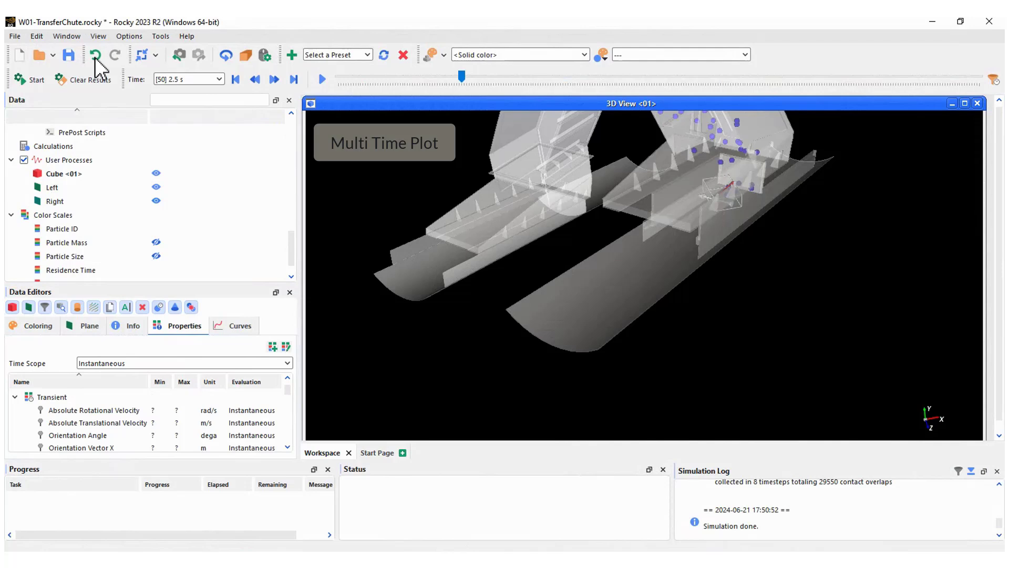
pyautogui.click(62, 37)
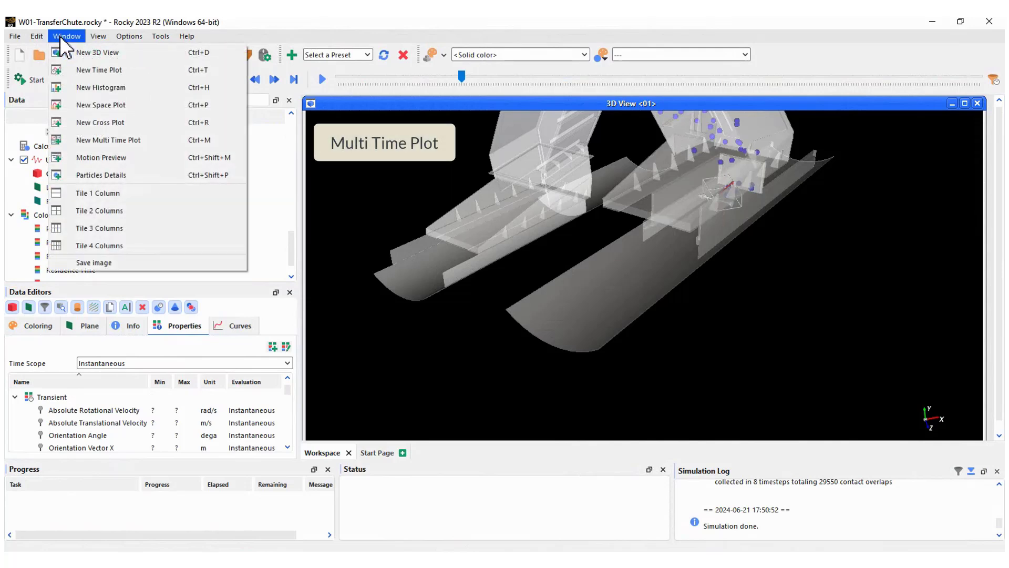
pyautogui.click(115, 140)
# Plot the Sum of Particle Mass for the Left plane in the Multi Time Plot and enlarge the plot window.
pyautogui.click(74, 188)
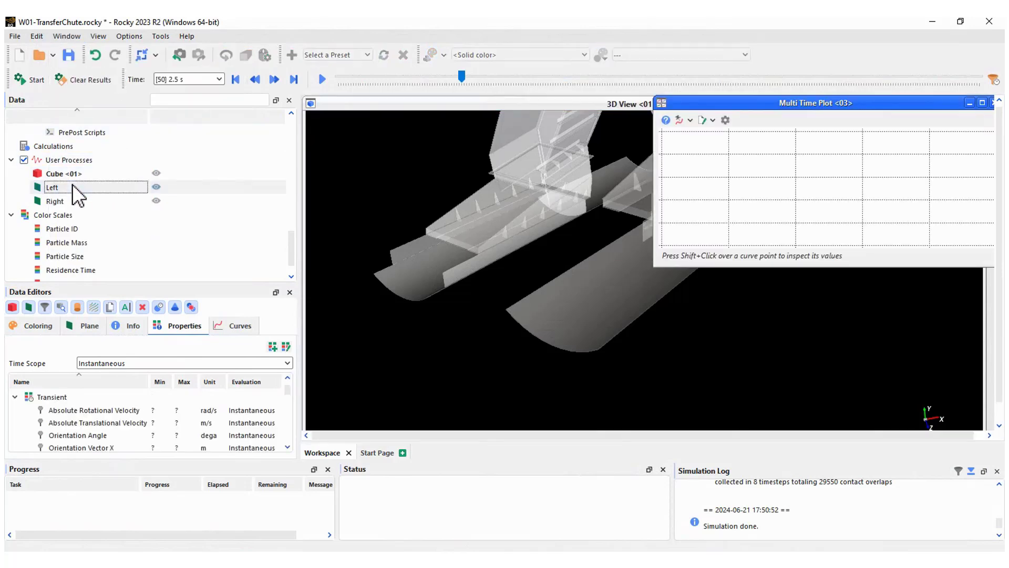
pyautogui.scroll(-3, 105, 431)
pyautogui.click(86, 434)
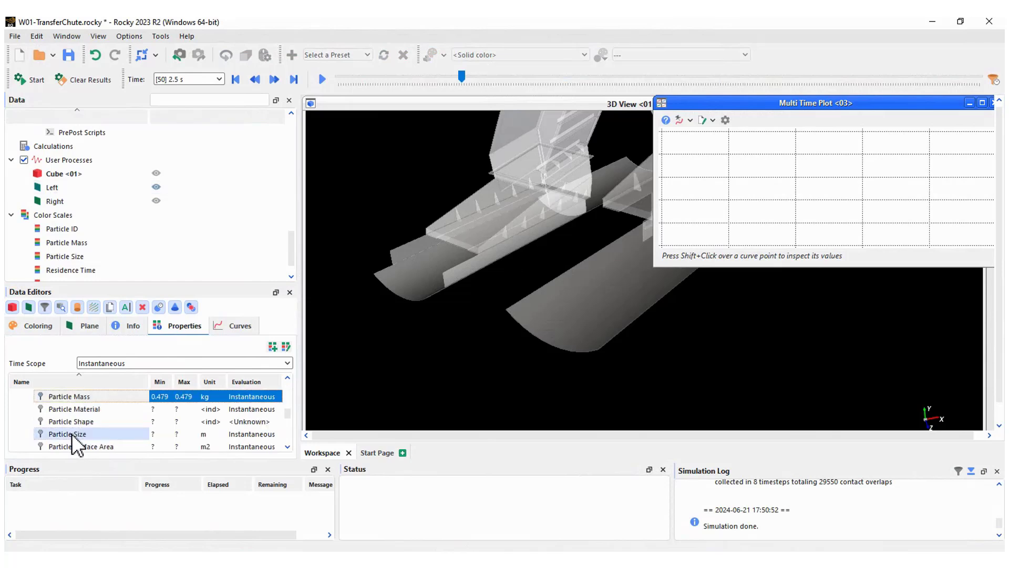
pyautogui.scroll(-1, 79, 439)
pyautogui.moveTo(68, 397); pyautogui.dragTo(693, 200)
pyautogui.click(446, 261)
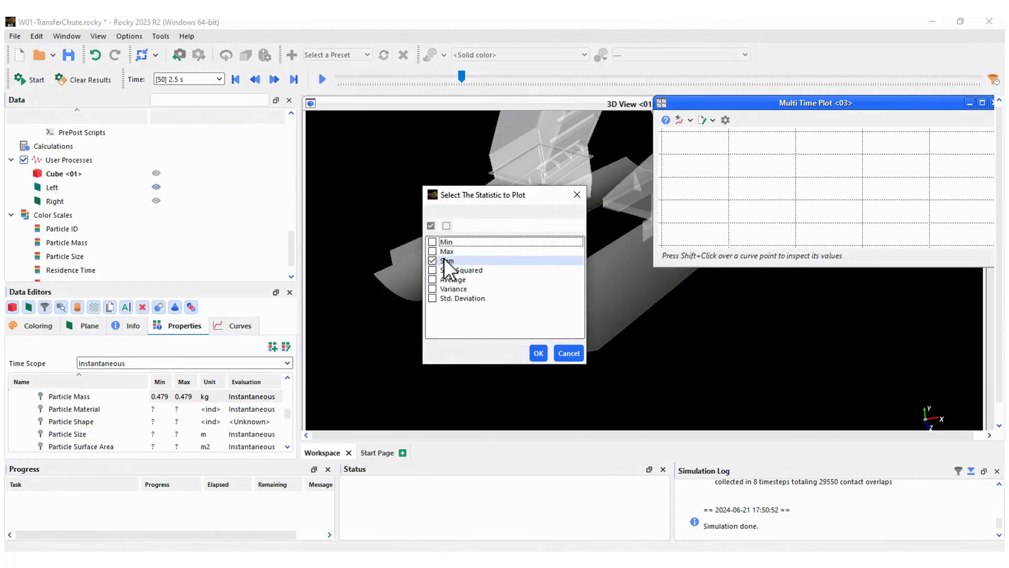
pyautogui.click(538, 354)
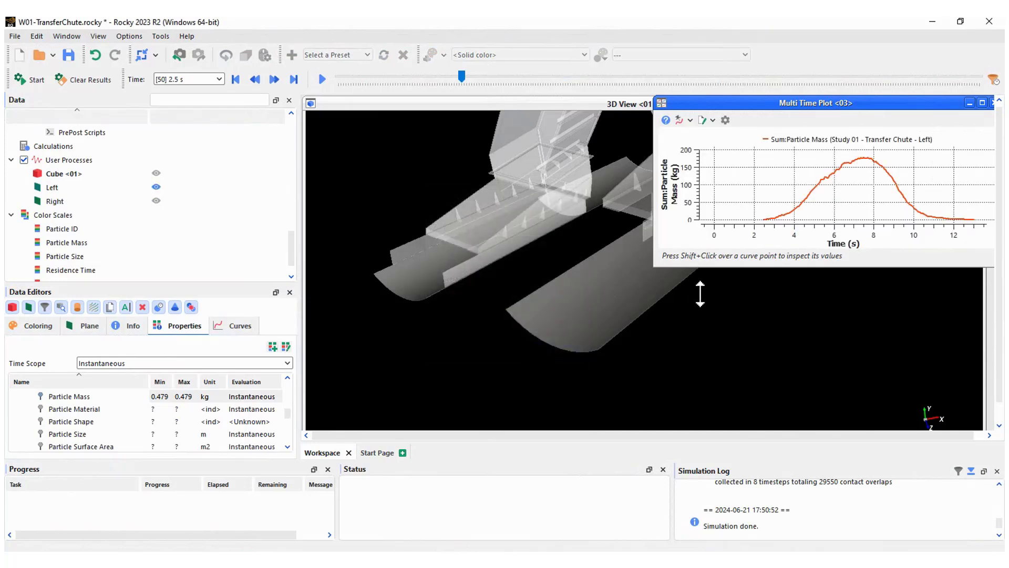
pyautogui.moveTo(700, 293); pyautogui.dragTo(712, 371)
# Add the Sum of Particle Mass for the Right plane to the same plot and reposition the plot window.
pyautogui.click(80, 204)
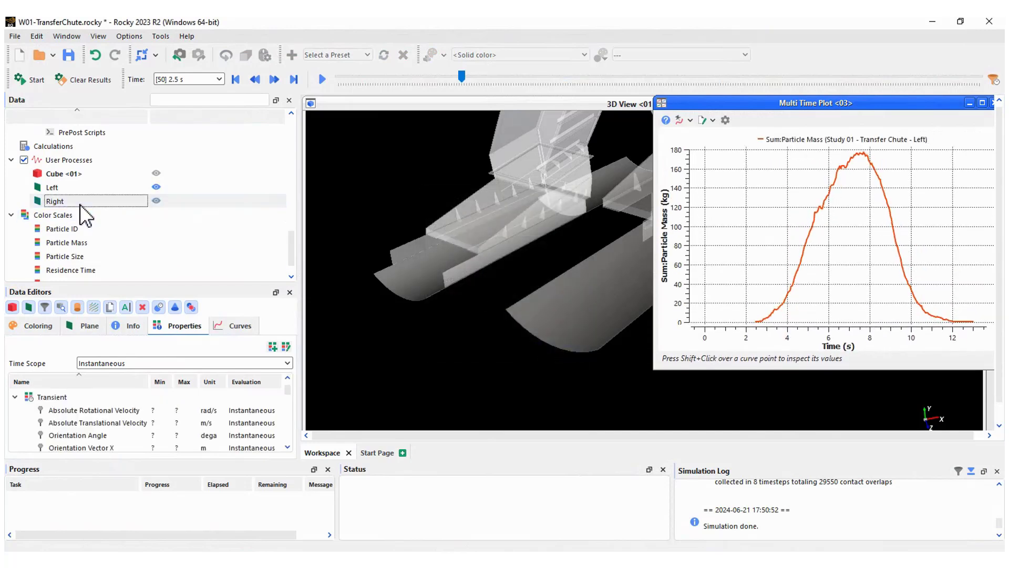
pyautogui.scroll(-1, 109, 413)
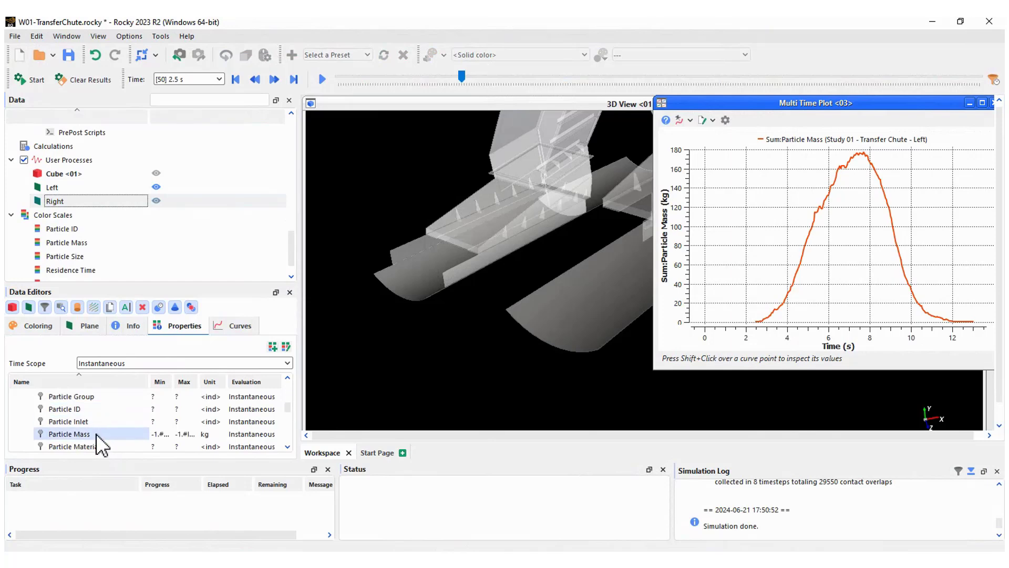
pyautogui.moveTo(84, 435); pyautogui.dragTo(753, 248)
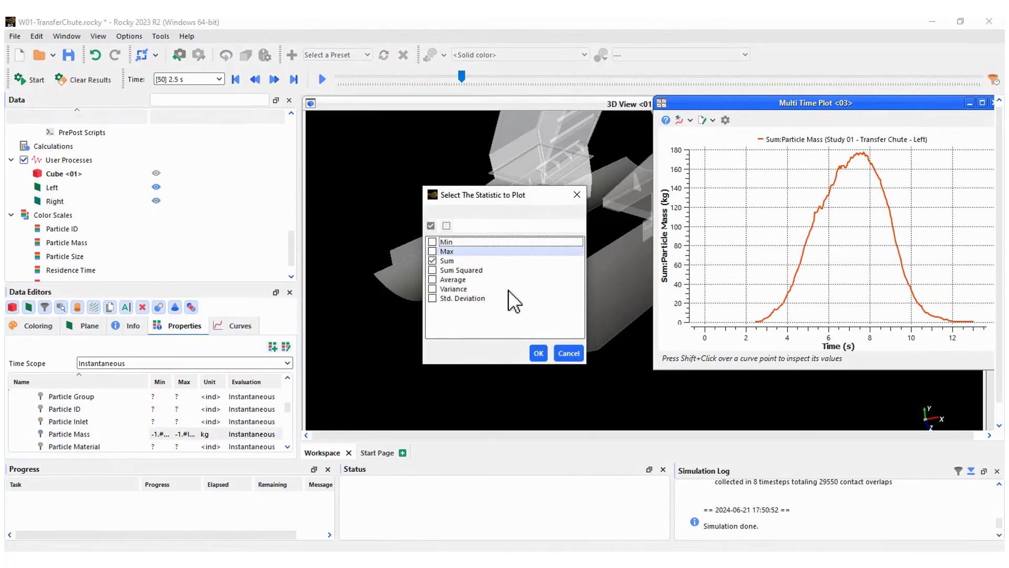
pyautogui.click(539, 353)
pyautogui.moveTo(893, 104); pyautogui.dragTo(799, 137)
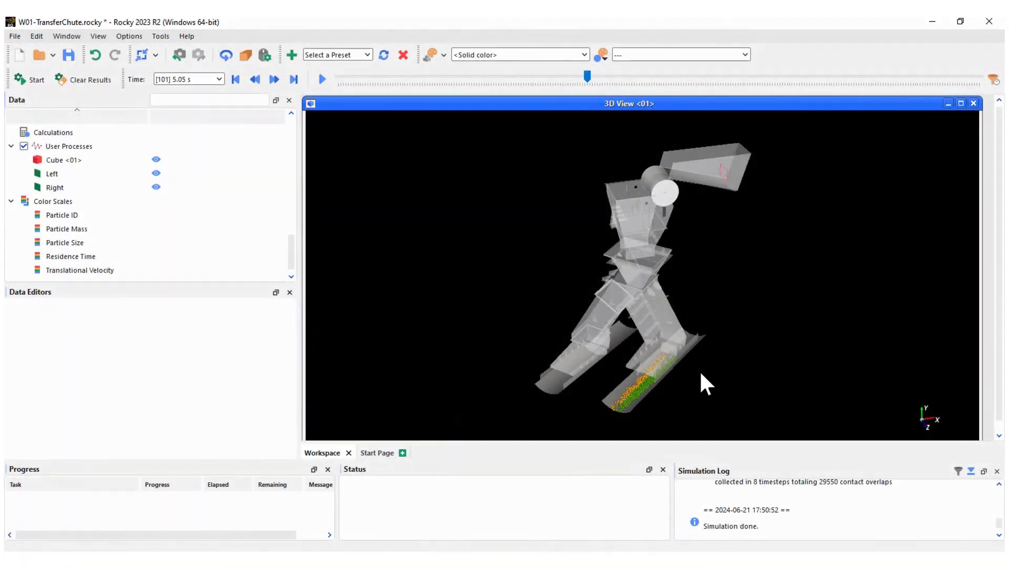
# Hide the Right and Left planes and Cube <01> in the 3D view.
pyautogui.click(156, 187)
pyautogui.click(156, 173)
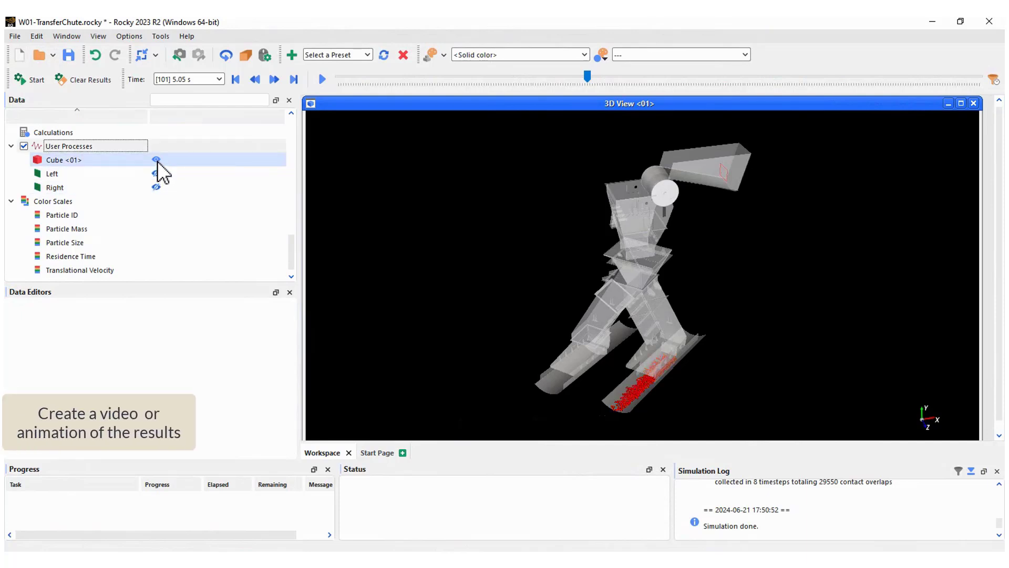
pyautogui.click(157, 159)
pyautogui.scroll(5, 88, 185)
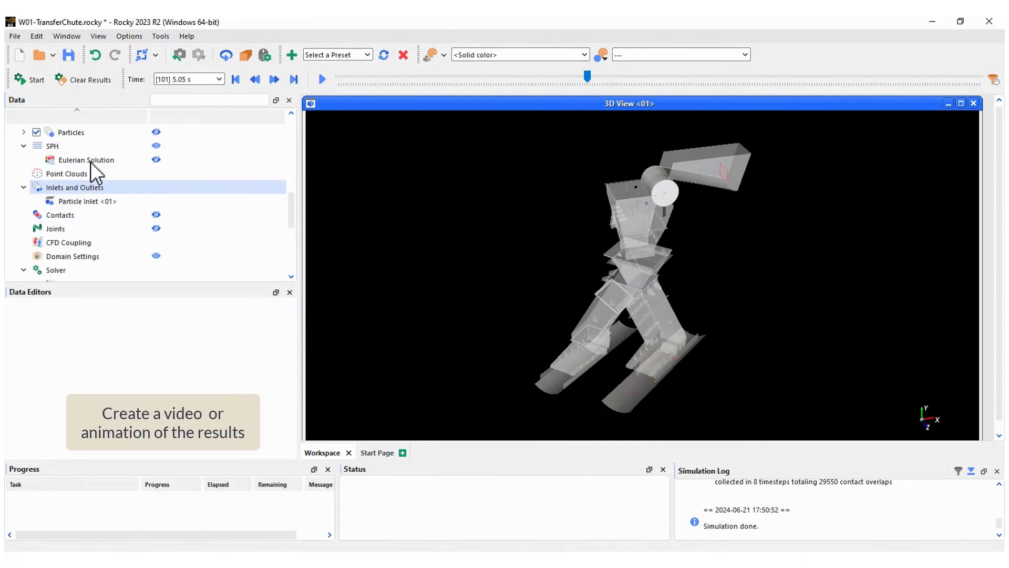
# Show the Particles in the 3D view and color their nodes by Residence Time.
pyautogui.click(156, 132)
pyautogui.doubleClick(78, 133)
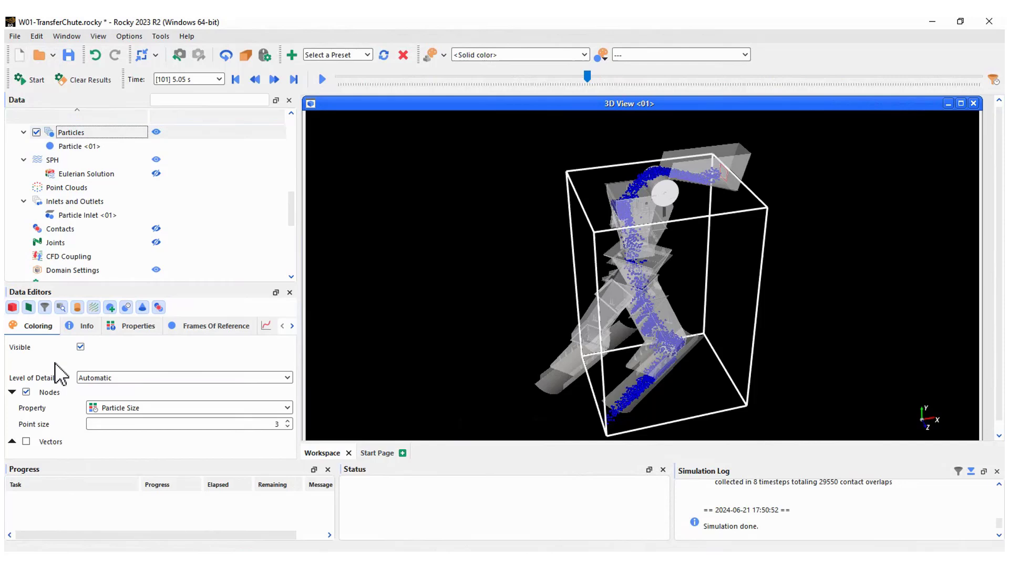
pyautogui.click(149, 413)
pyautogui.scroll(-4, 150, 463)
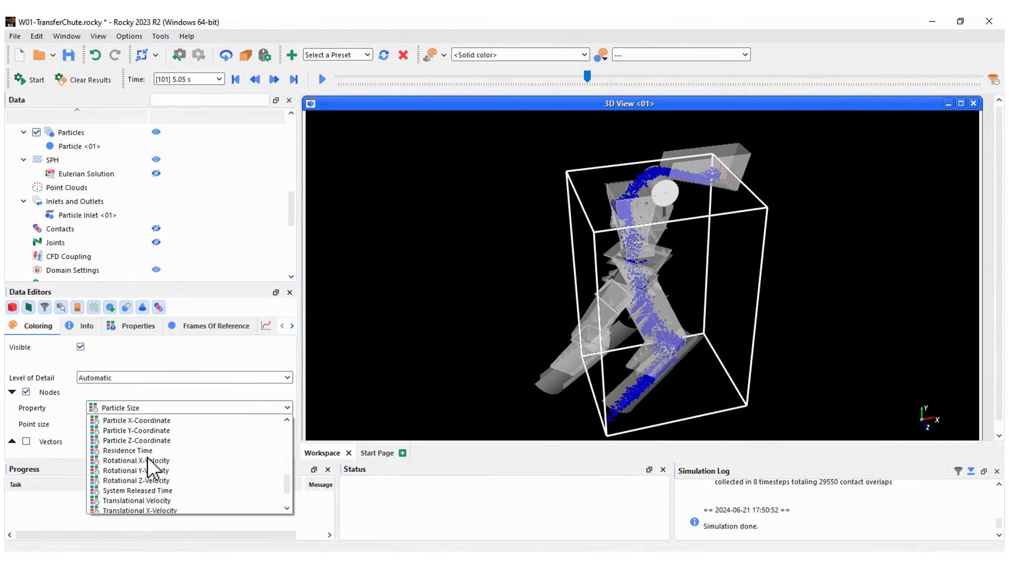
pyautogui.click(128, 451)
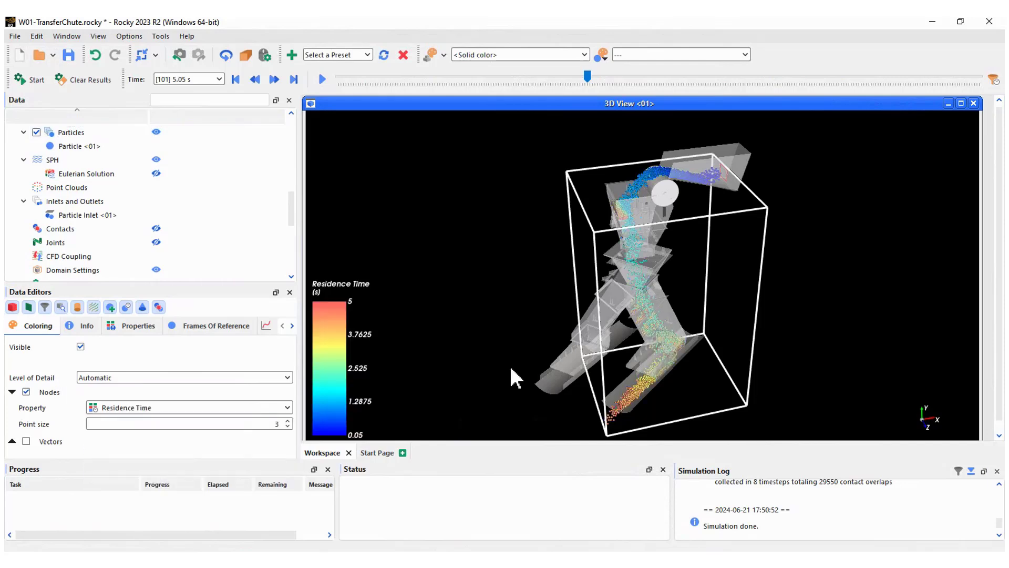
# Play back the particle flow colored by residence time, stop it, and return the simulation to 0 s.
pyautogui.click(322, 79)
pyautogui.click(53, 160)
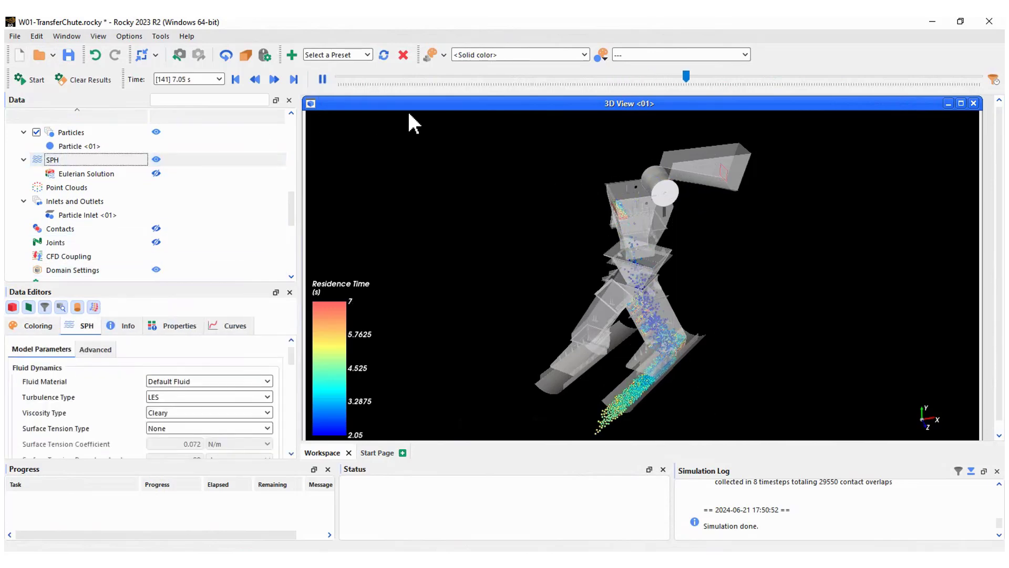
pyautogui.click(322, 79)
pyautogui.moveTo(715, 77); pyautogui.dragTo(336, 76)
# Open the Animation tool and resize the 3D view window to fit beside it.
pyautogui.click(161, 35)
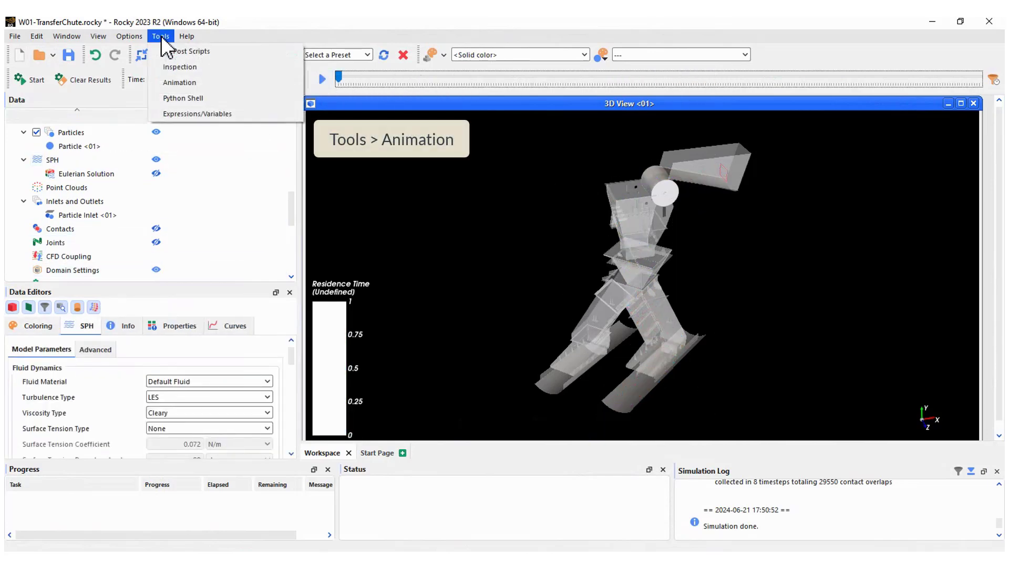
pyautogui.click(174, 84)
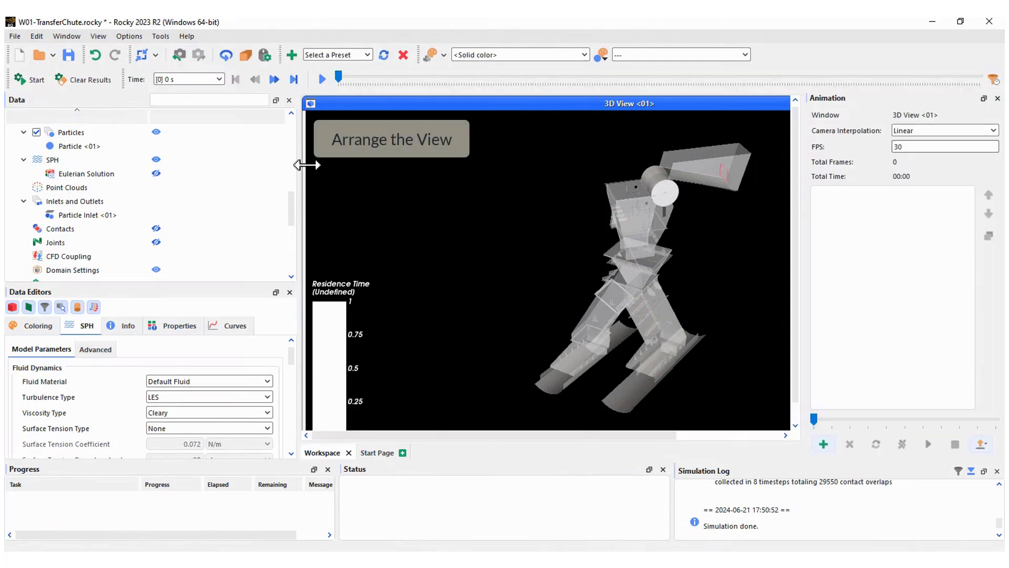
pyautogui.moveTo(306, 165); pyautogui.dragTo(524, 167)
pyautogui.moveTo(715, 102); pyautogui.dragTo(526, 103)
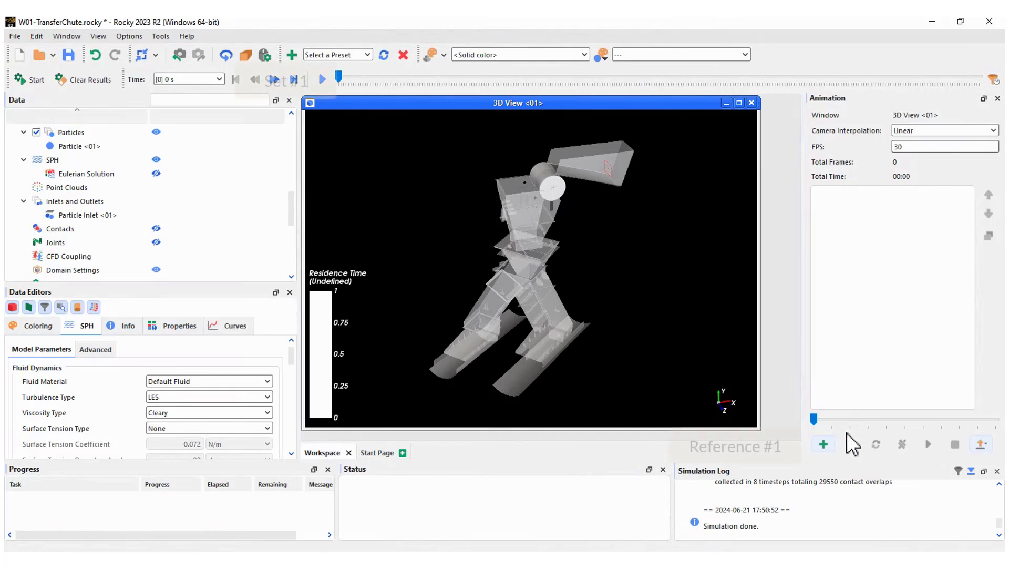
# Add animation keyframes of the 3D view at 0 s and 1 s.
pyautogui.click(823, 444)
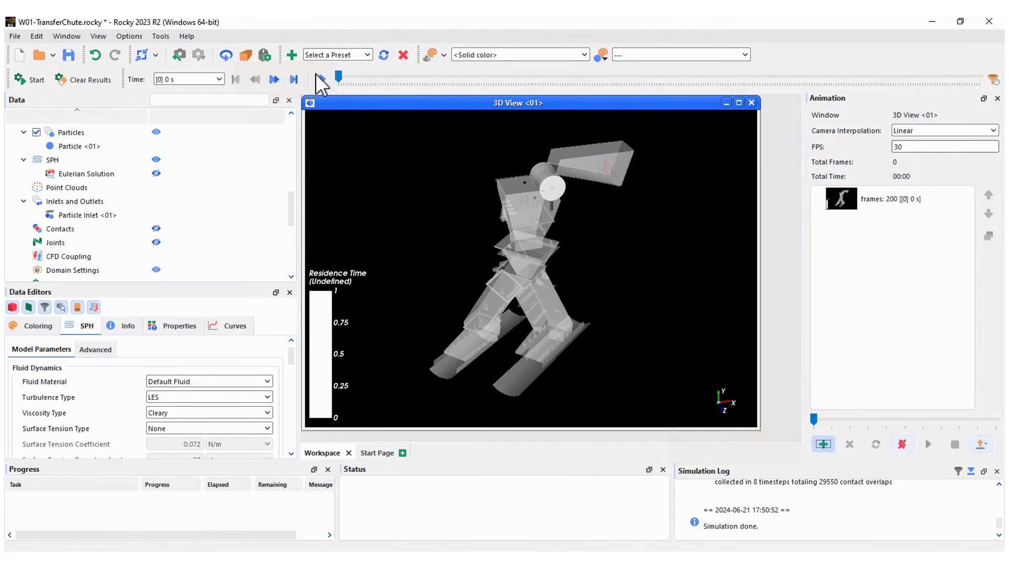
pyautogui.click(219, 77)
pyautogui.scroll(-4, 200, 131)
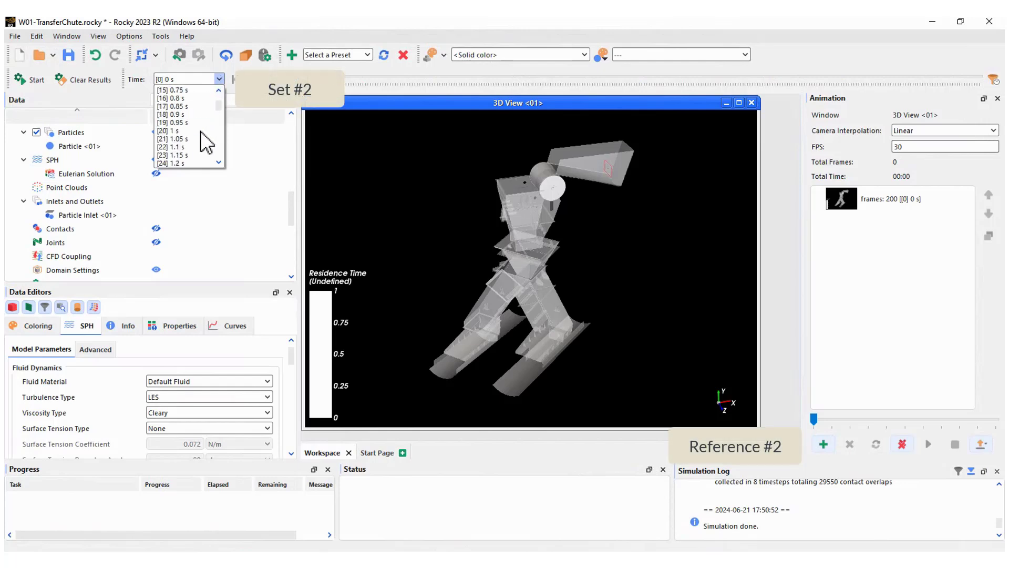
pyautogui.click(184, 114)
pyautogui.click(824, 444)
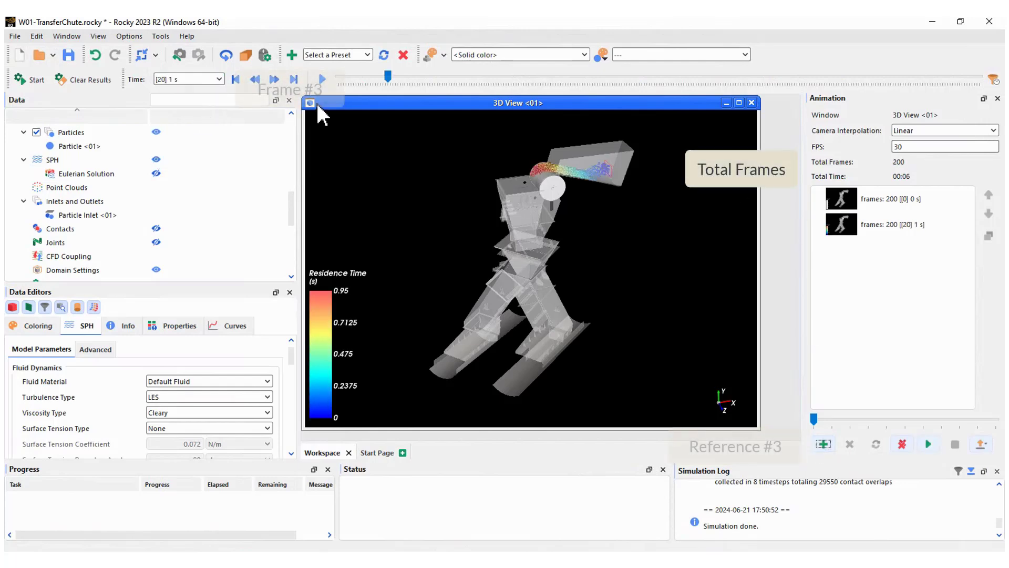
# Add an animation keyframe at 2 s and continue adding one for every further second up to 13 s.
pyautogui.click(219, 79)
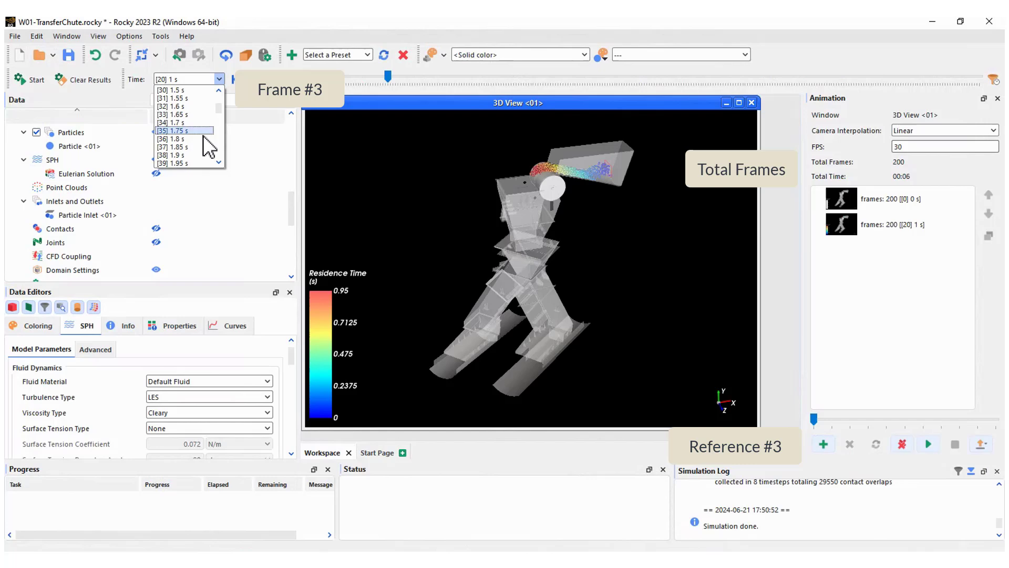
pyautogui.click(173, 97)
pyautogui.click(823, 444)
pyautogui.click(219, 79)
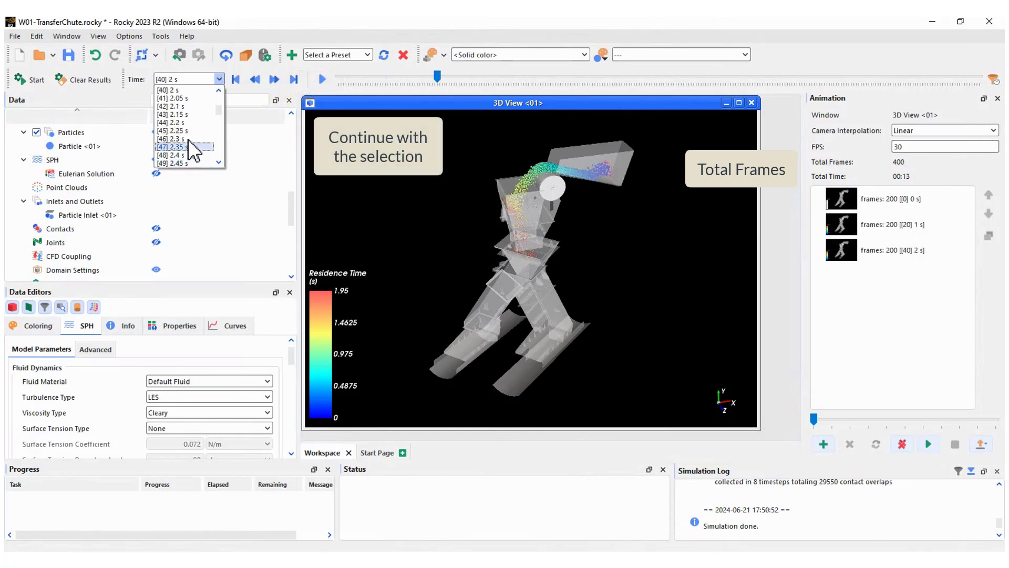
pyautogui.click(176, 139)
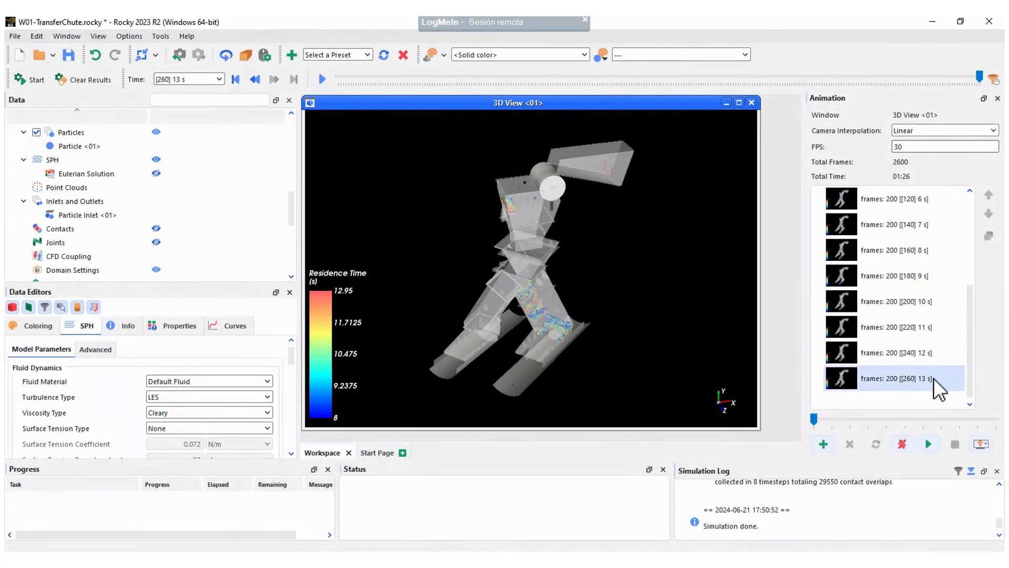
# Export the animation as an AVI movie named Video in the geometry folder and open it for playback.
pyautogui.click(982, 445)
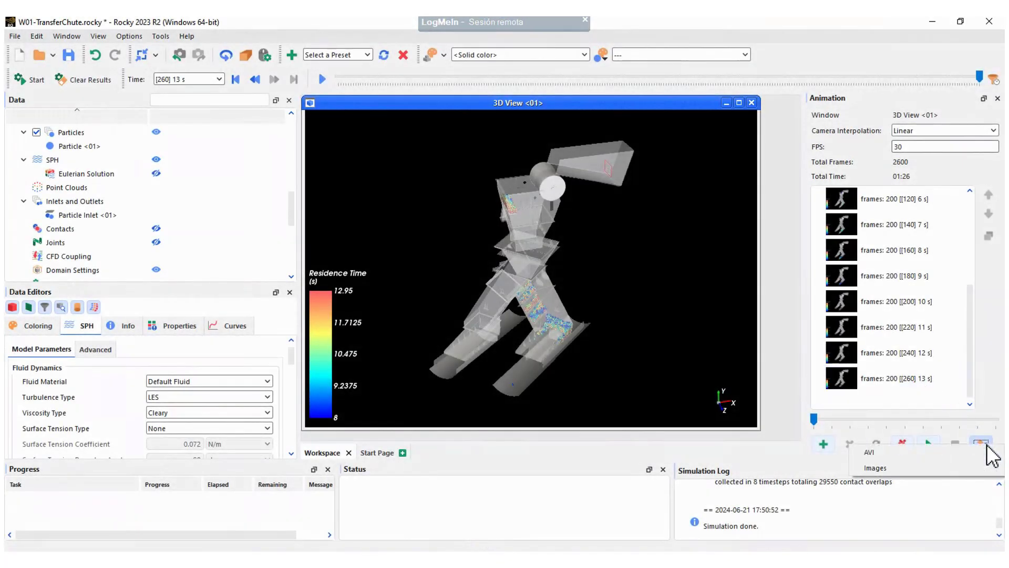
pyautogui.click(871, 453)
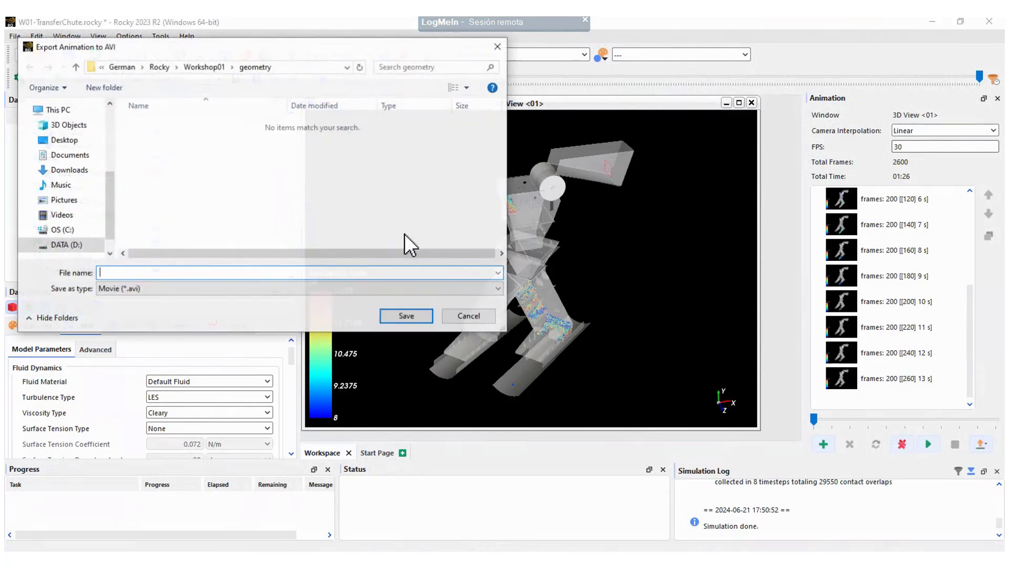
pyautogui.write('Video')
pyautogui.click(406, 316)
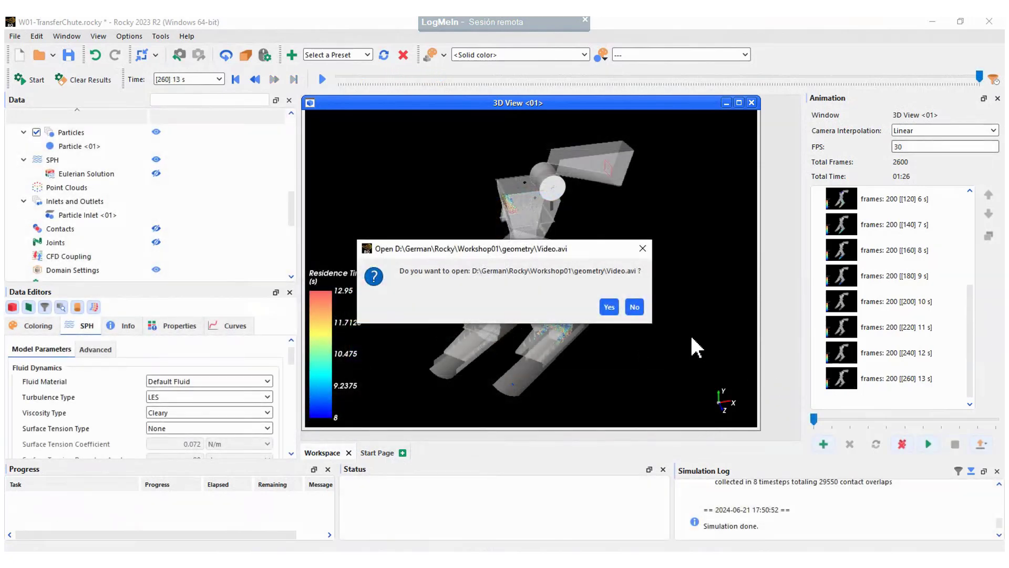
pyautogui.click(608, 307)
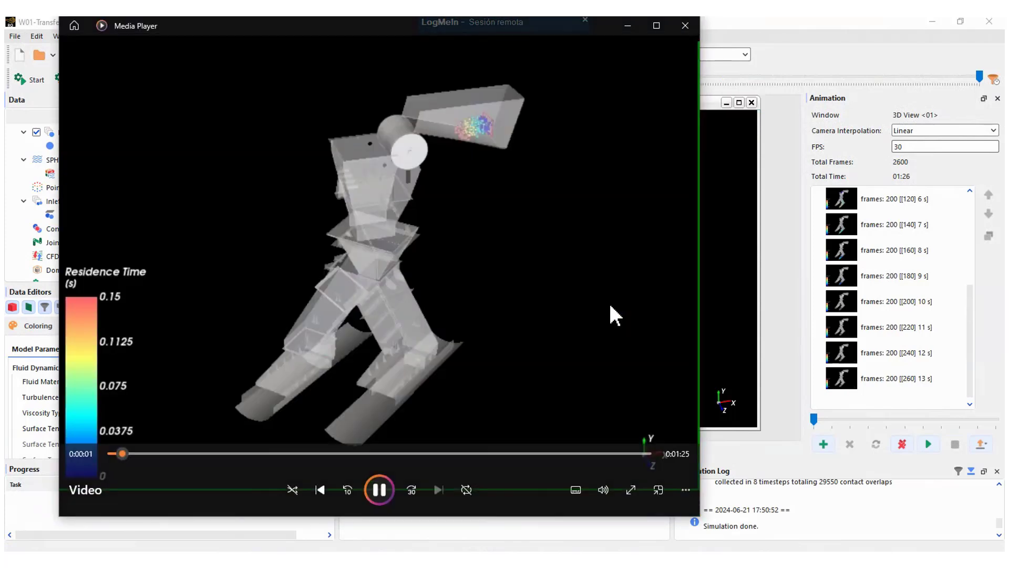